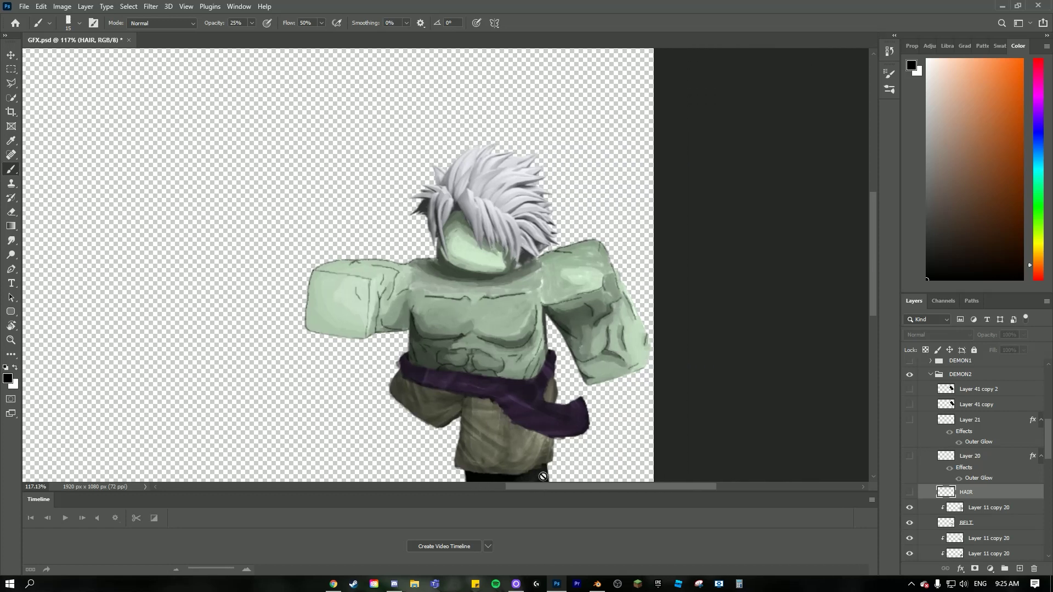
Step: Show and hide the HAIR layer to compare the character's hair with and without the painted strands
{"action": "scroll", "coordinate": [409, 250], "scroll_direction": "up", "scroll_amount": 3}
{"action": "scroll", "coordinate": [408, 249], "scroll_direction": "down", "scroll_amount": 5}
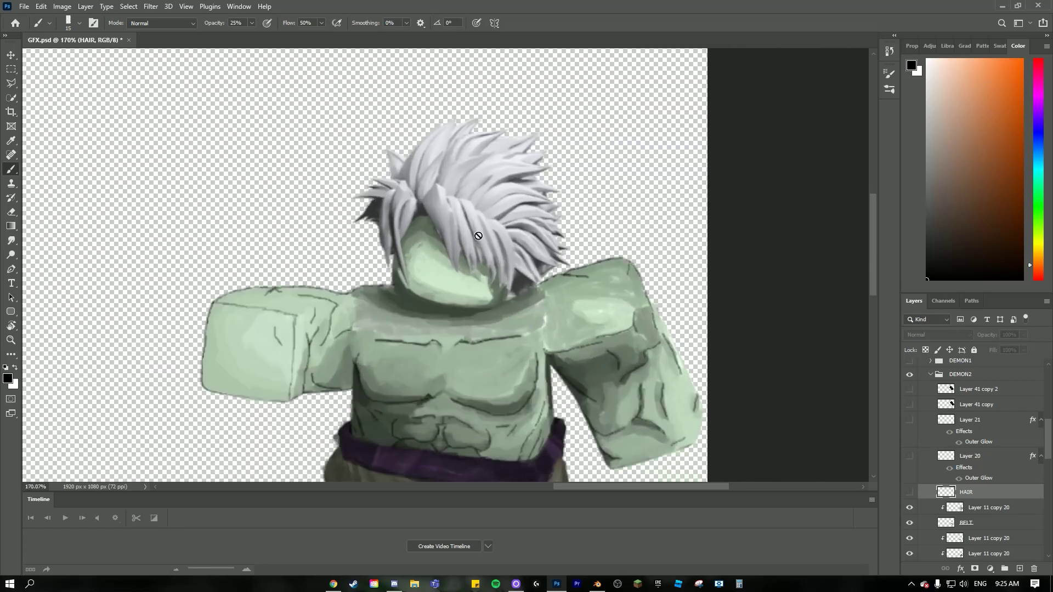
{"action": "scroll", "coordinate": [431, 179], "scroll_direction": "up", "scroll_amount": 1}
{"action": "scroll", "coordinate": [431, 180], "scroll_direction": "up", "scroll_amount": 3}
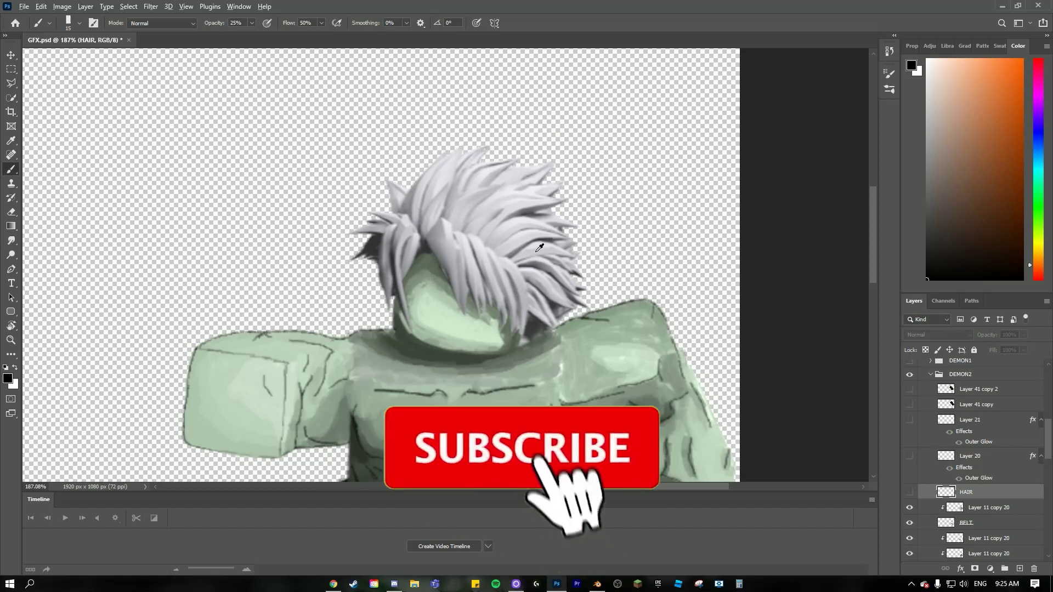
{"action": "scroll", "coordinate": [543, 313], "scroll_direction": "down", "scroll_amount": 1}
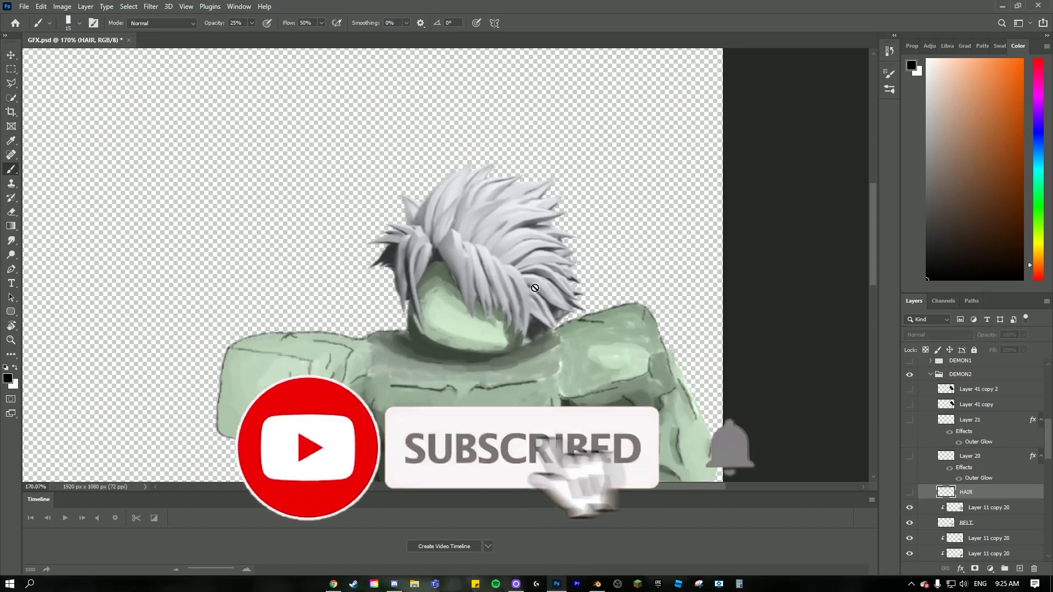
{"action": "left_click", "coordinate": [909, 492]}
{"action": "scroll", "coordinate": [473, 231], "scroll_direction": "down", "scroll_amount": 5}
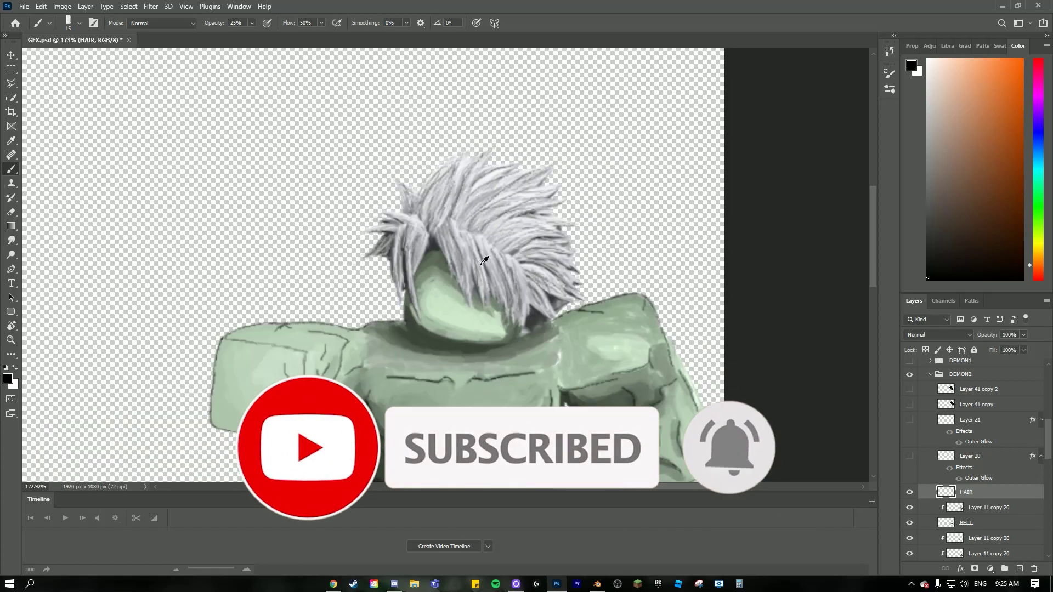
{"action": "scroll", "coordinate": [665, 172], "scroll_direction": "up", "scroll_amount": 6}
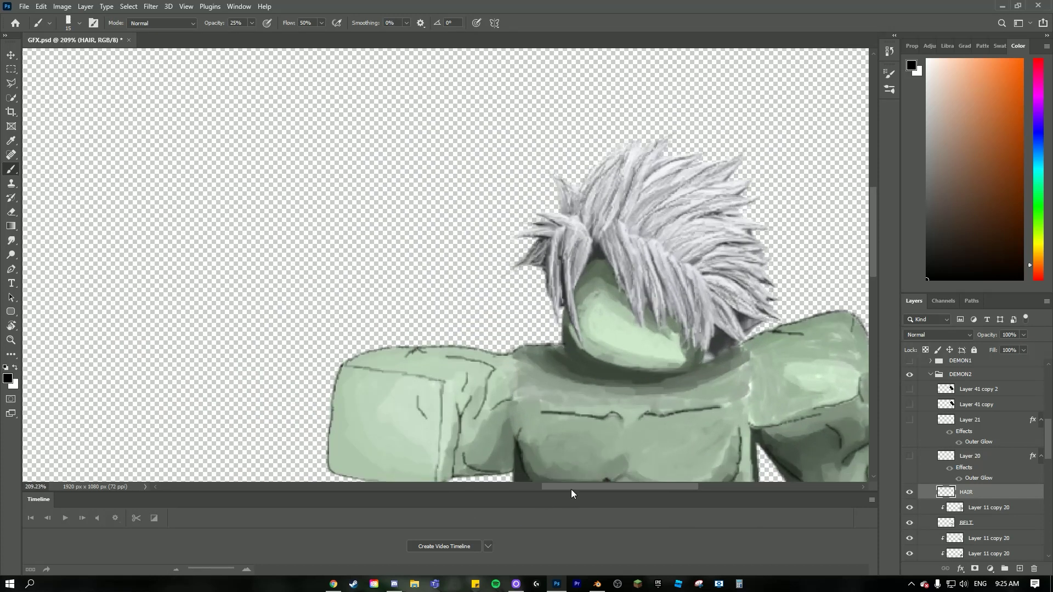
{"action": "left_click_drag", "start_coordinate": [571, 489], "coordinate": [595, 489]}
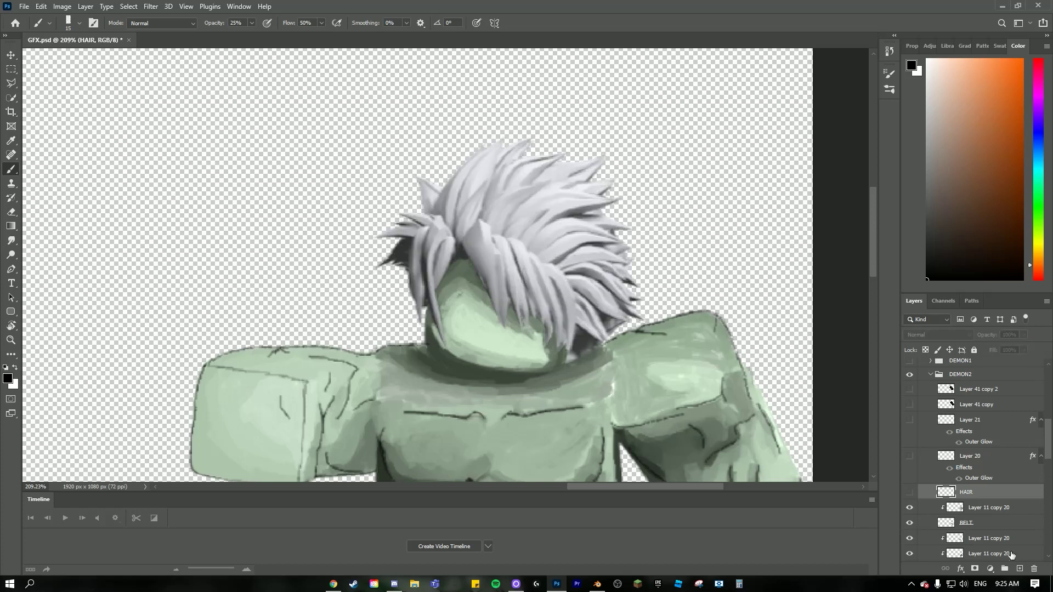
Step: Create a new unclipped layer directly above the HAIR layer and name it HAIR TUTORAIL
{"action": "scroll", "coordinate": [430, 310], "scroll_direction": "down", "scroll_amount": 3}
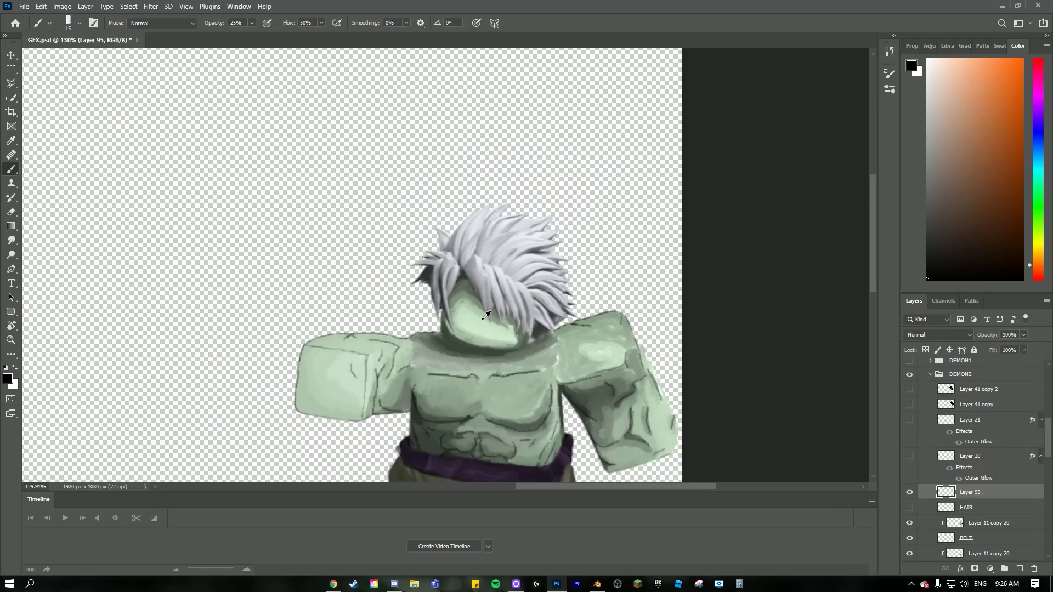
{"action": "scroll", "coordinate": [439, 302], "scroll_direction": "down", "scroll_amount": 3}
{"action": "scroll", "coordinate": [469, 289], "scroll_direction": "up", "scroll_amount": 2}
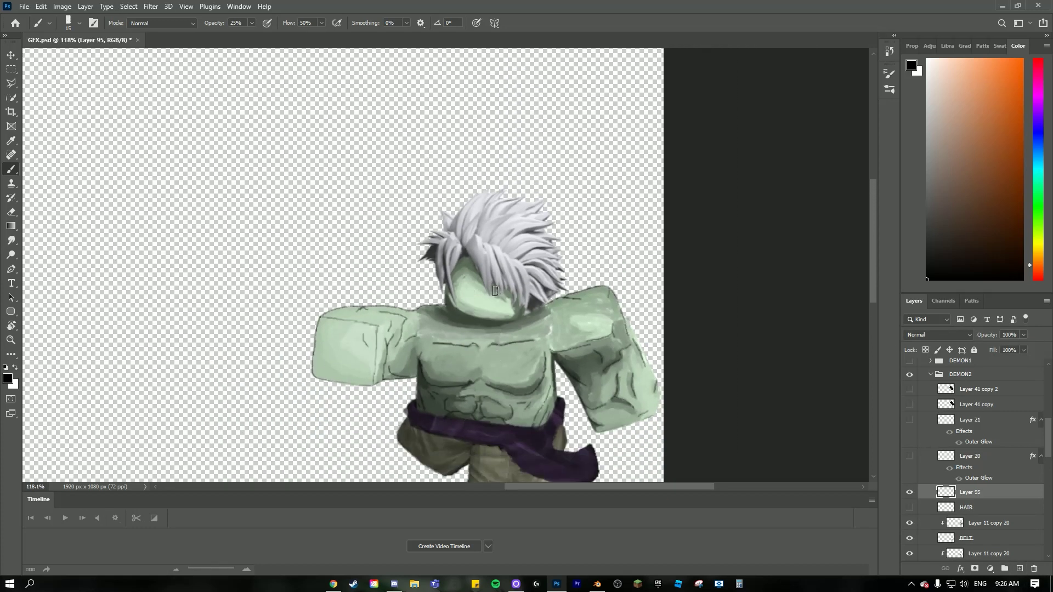
{"action": "double_click", "coordinate": [969, 493]}
{"action": "type", "text": "HAIR TUTORAIL"}
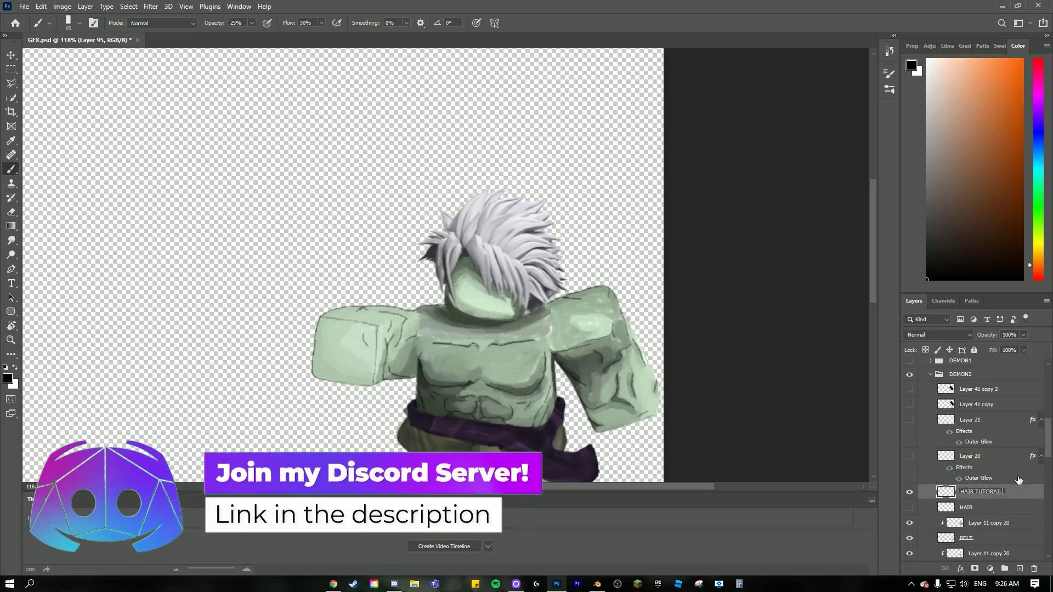
{"action": "key", "text": "Return"}
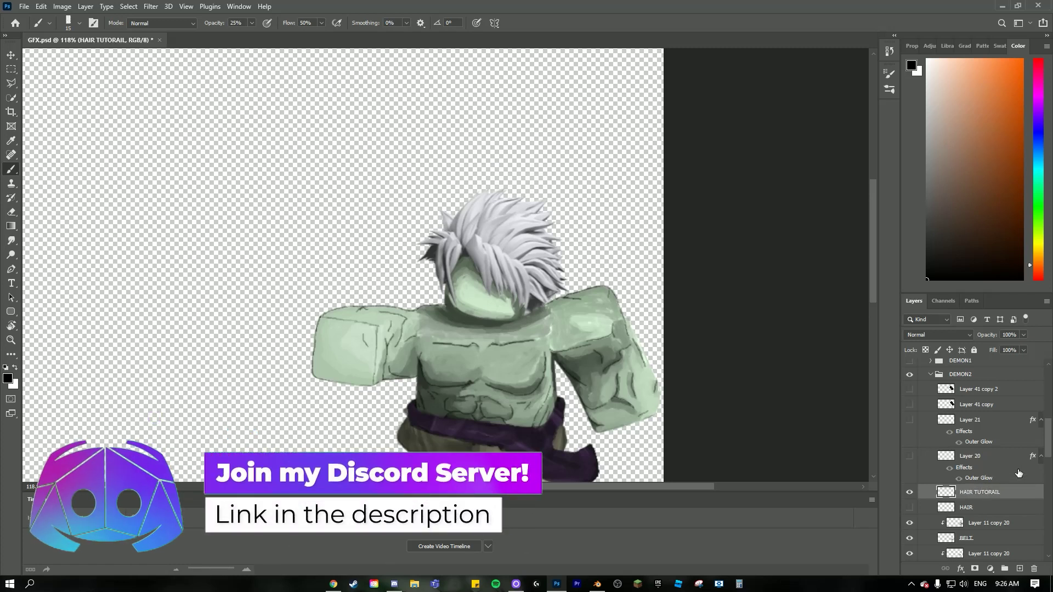
{"action": "left_click", "coordinate": [972, 496], "text": "alt"}
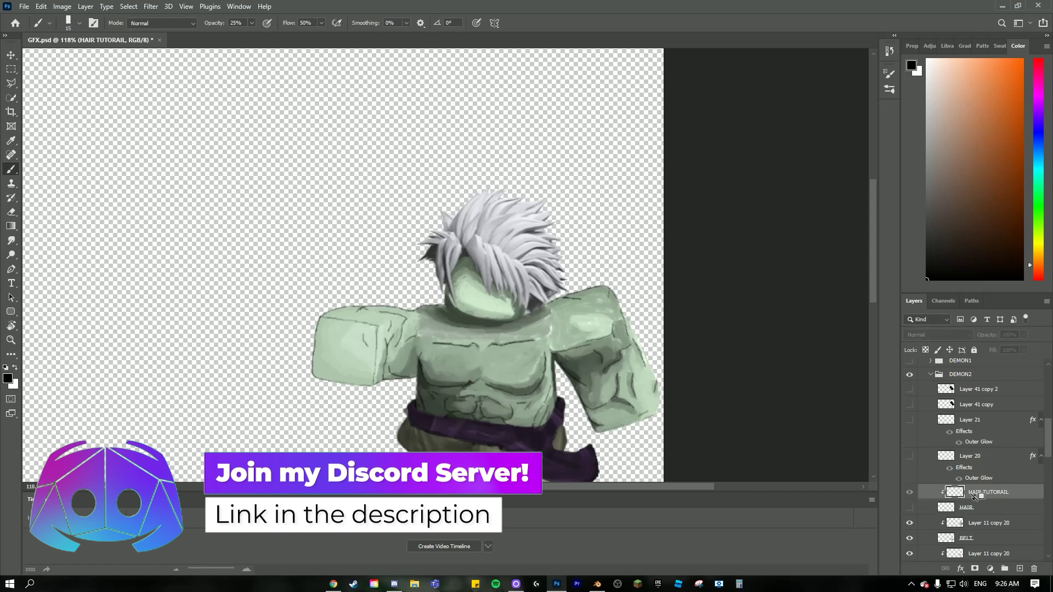
{"action": "left_click", "coordinate": [973, 496], "text": "alt"}
Step: Look through the brush presets for painting brushes and expand the Painting_Brushes_1 group
{"action": "scroll", "coordinate": [646, 454], "scroll_direction": "down", "scroll_amount": 3}
{"action": "scroll", "coordinate": [467, 340], "scroll_direction": "down", "scroll_amount": 7}
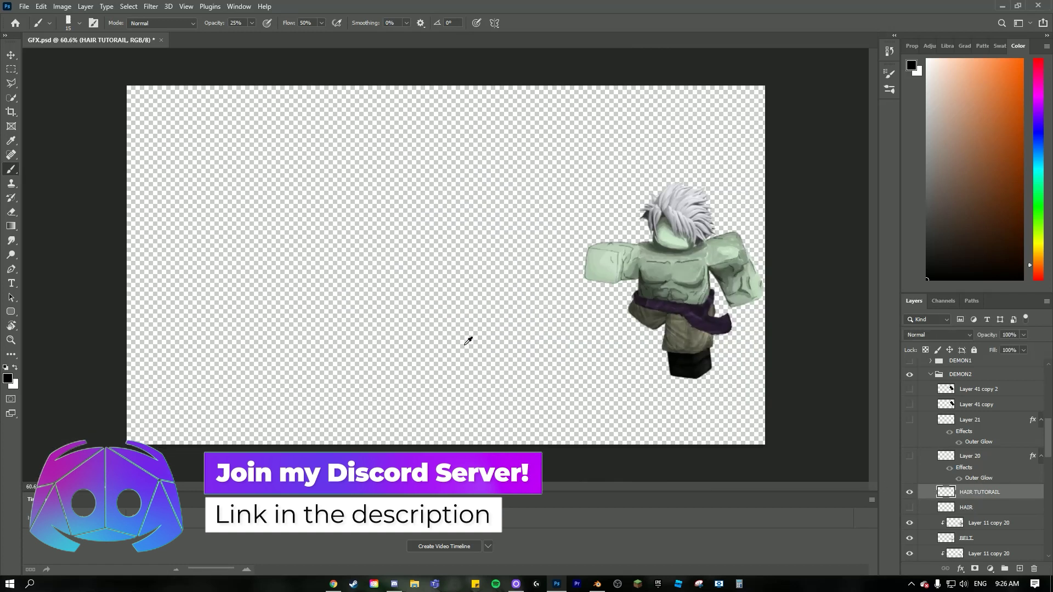
{"action": "scroll", "coordinate": [686, 379], "scroll_direction": "up", "scroll_amount": 7}
{"action": "scroll", "coordinate": [702, 346], "scroll_direction": "up", "scroll_amount": 5}
{"action": "scroll", "coordinate": [744, 203], "scroll_direction": "up", "scroll_amount": 5}
{"action": "scroll", "coordinate": [735, 236], "scroll_direction": "up", "scroll_amount": 3}
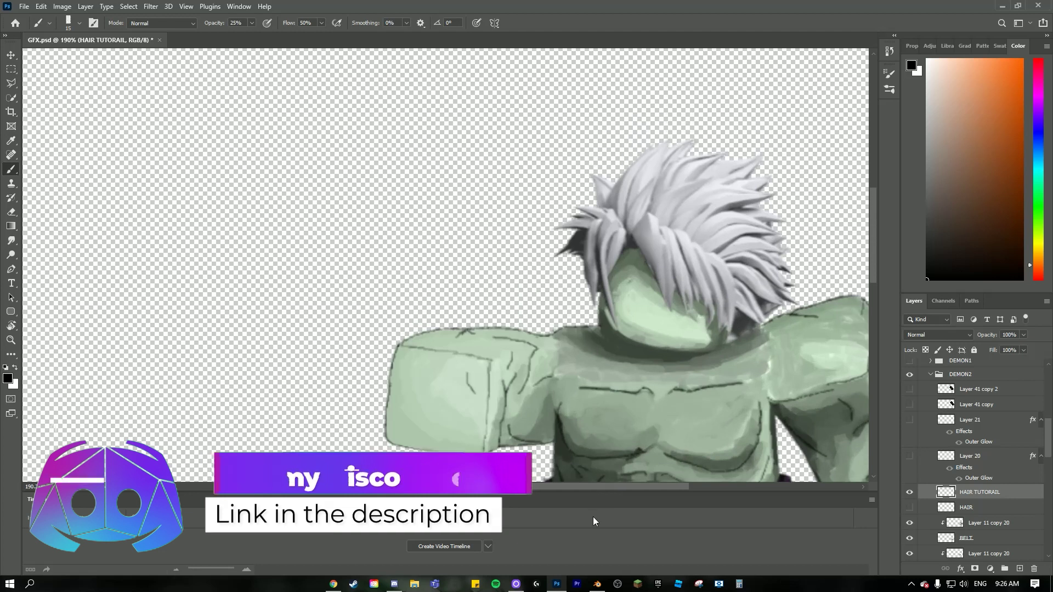
{"action": "left_click_drag", "start_coordinate": [580, 492], "coordinate": [614, 492]}
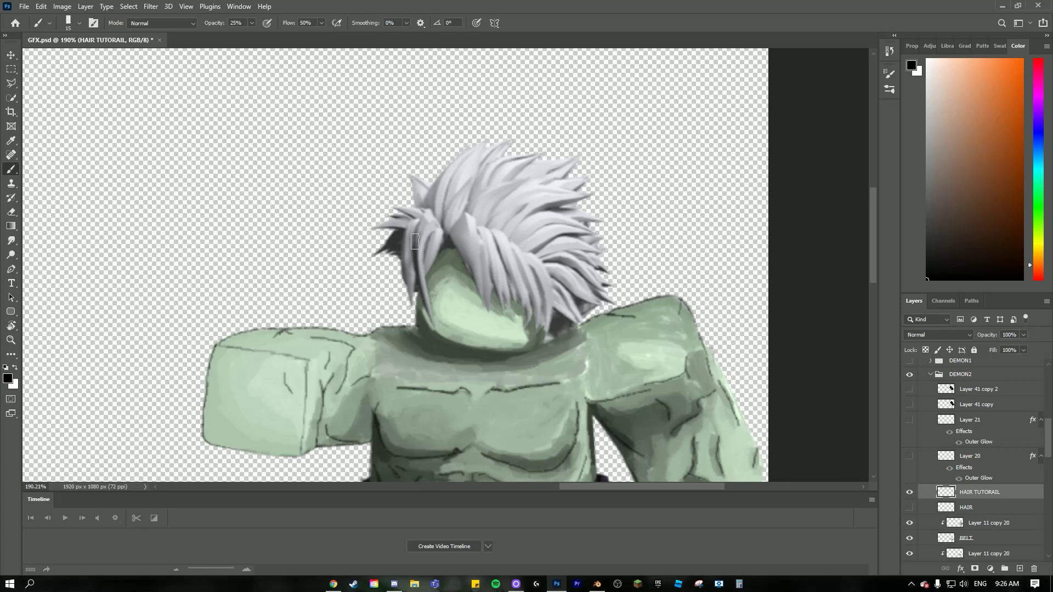
{"action": "left_click", "coordinate": [69, 26]}
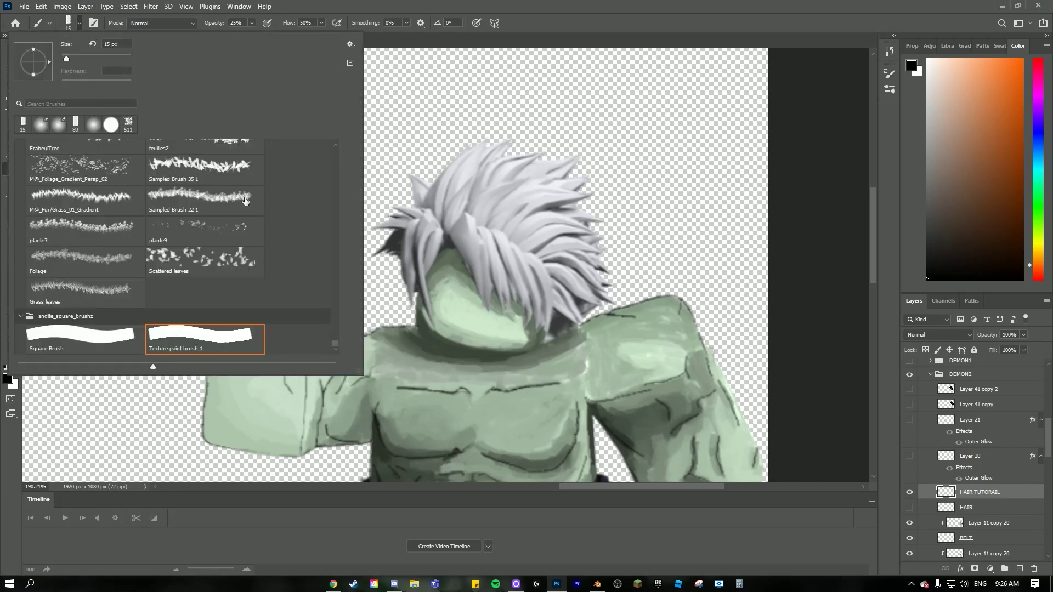
{"action": "left_click", "coordinate": [67, 24]}
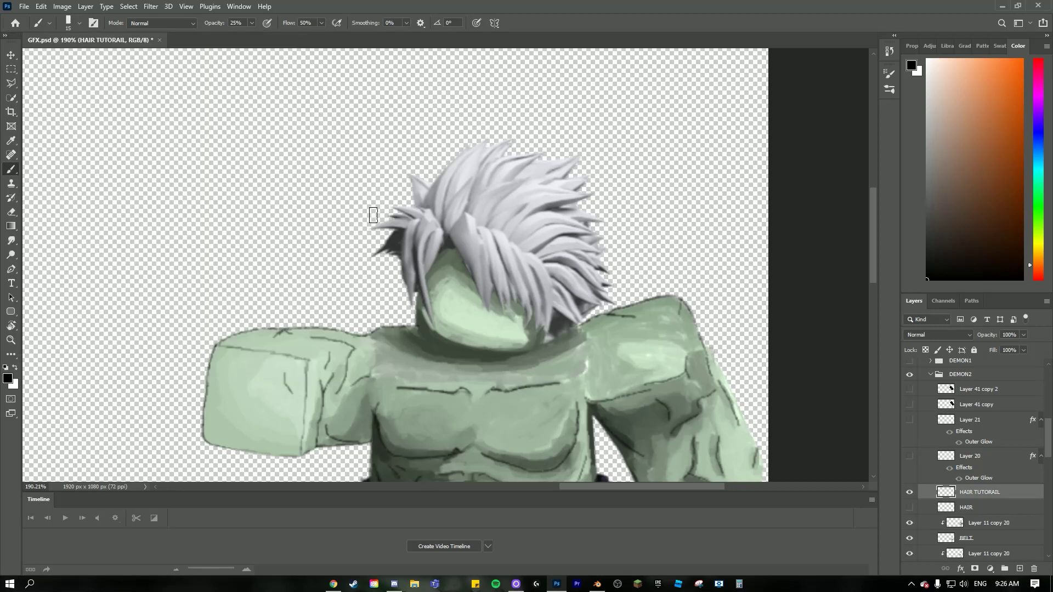
{"action": "scroll", "coordinate": [535, 256], "scroll_direction": "down", "scroll_amount": 1}
{"action": "scroll", "coordinate": [551, 257], "scroll_direction": "up", "scroll_amount": 4}
{"action": "left_click", "coordinate": [69, 25]}
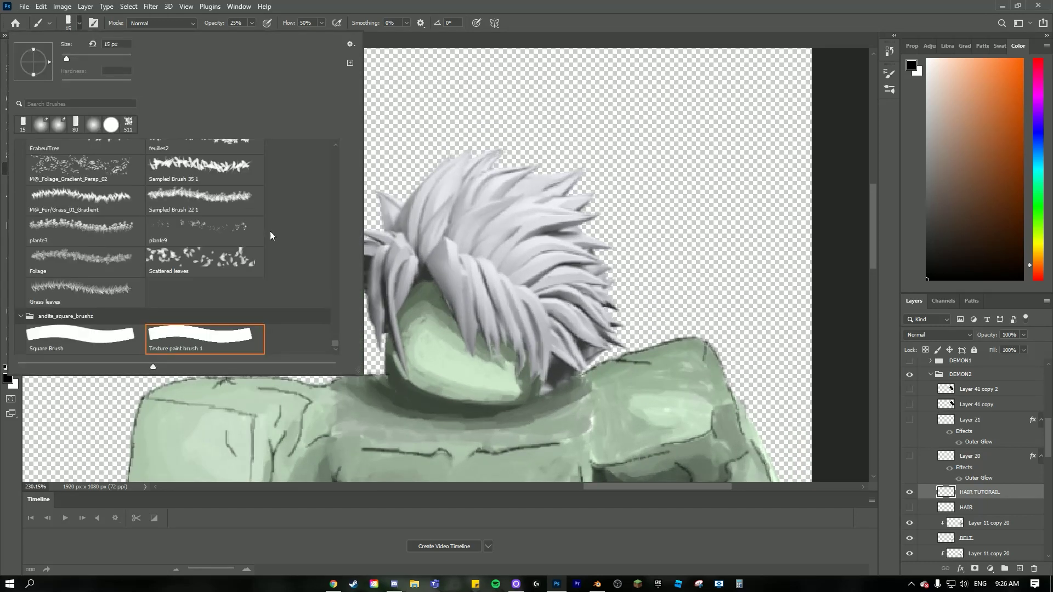
{"action": "scroll", "coordinate": [335, 329], "scroll_direction": "up", "scroll_amount": 10}
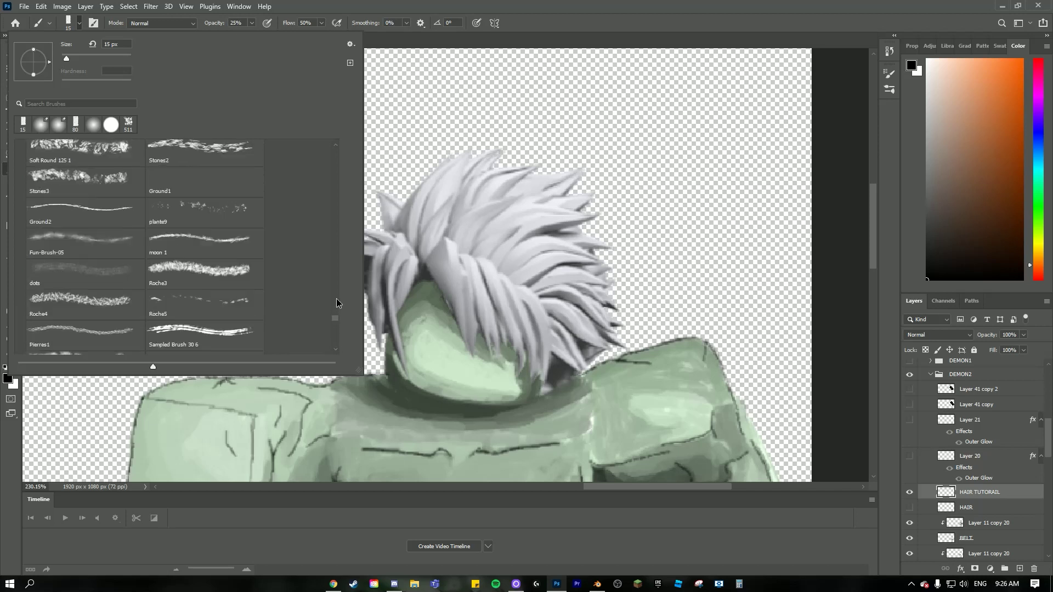
{"action": "scroll", "coordinate": [331, 185], "scroll_direction": "up", "scroll_amount": 10}
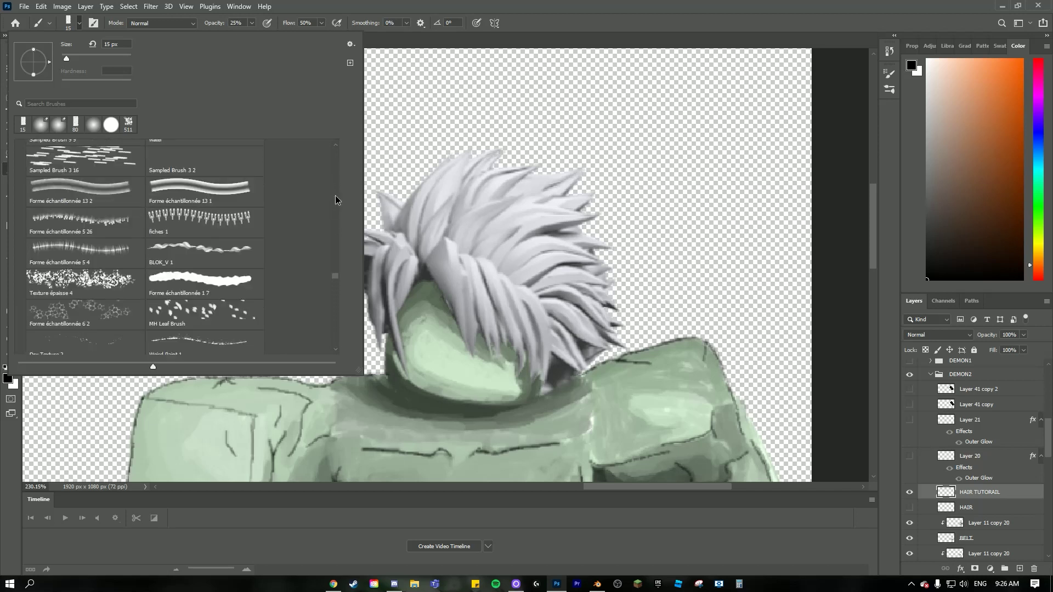
{"action": "scroll", "coordinate": [335, 201], "scroll_direction": "up", "scroll_amount": 10}
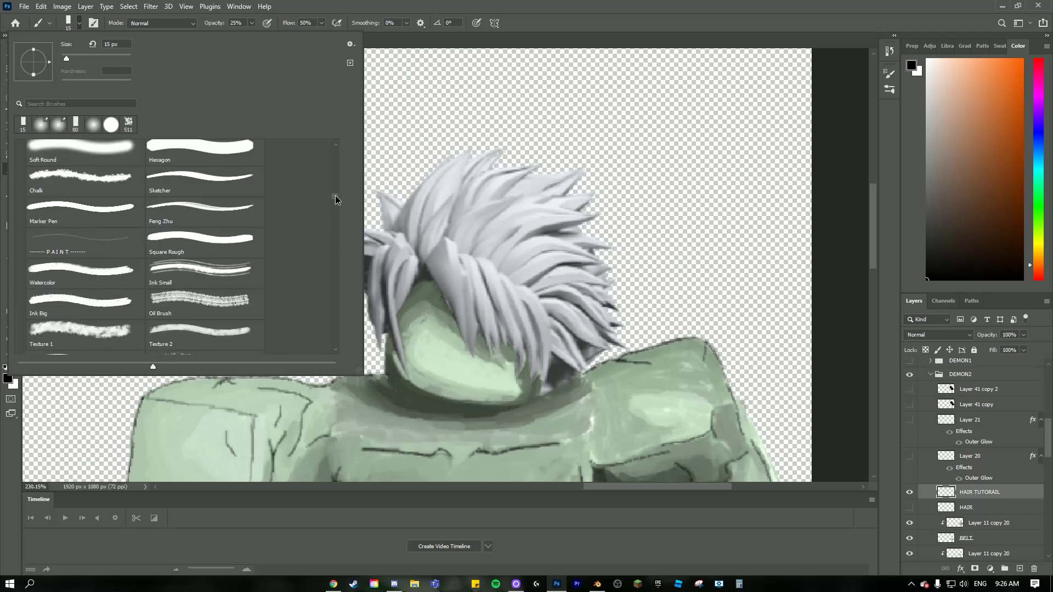
{"action": "scroll", "coordinate": [335, 200], "scroll_direction": "up", "scroll_amount": 10}
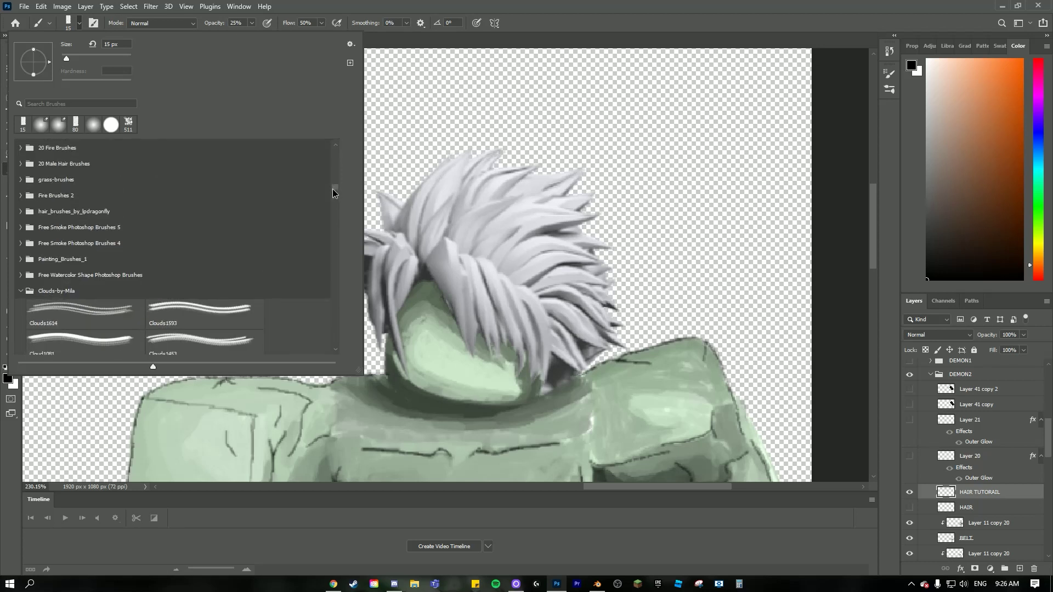
{"action": "scroll", "coordinate": [59, 202], "scroll_direction": "up", "scroll_amount": 1}
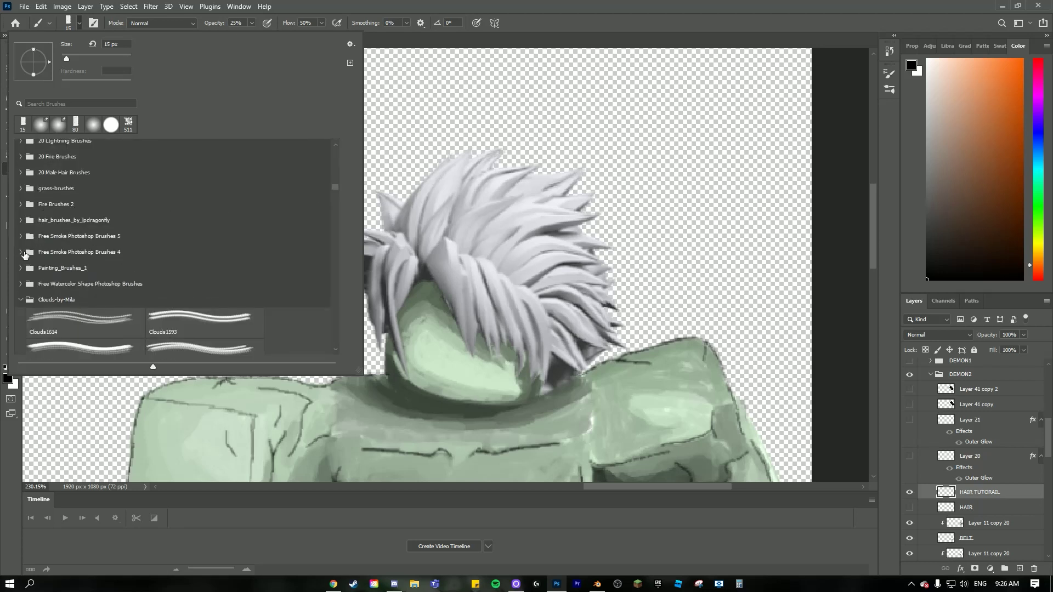
{"action": "left_click", "coordinate": [29, 269]}
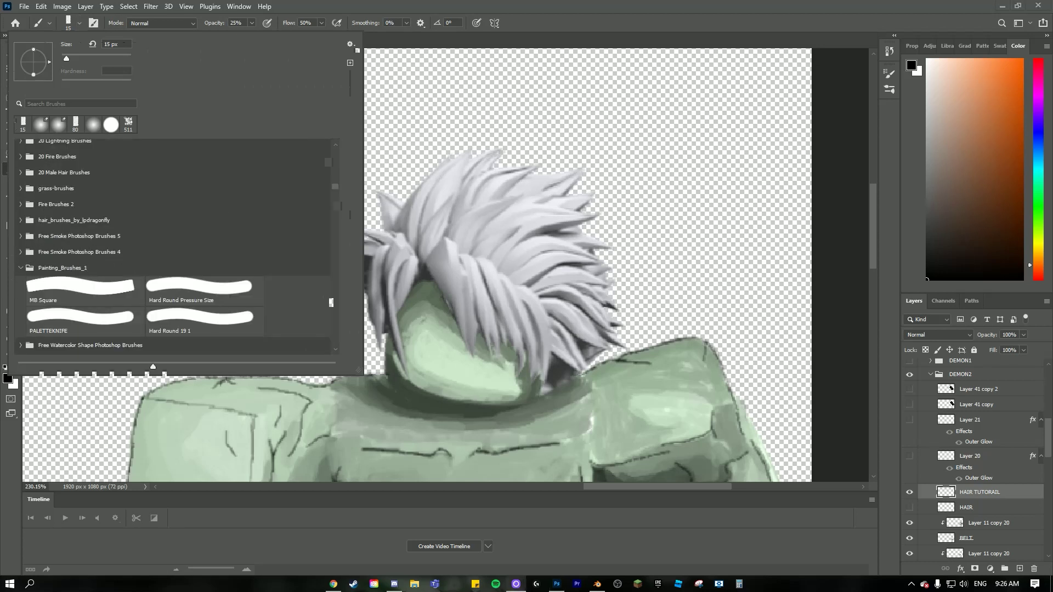
{"action": "left_click", "coordinate": [68, 25]}
Step: Choose the MB Square brush from the Painting_Brushes preset group, collapsing the Firebrush-by-suztv and Free Powder Photoshop Brushes 18 groups
{"action": "left_click", "coordinate": [67, 29]}
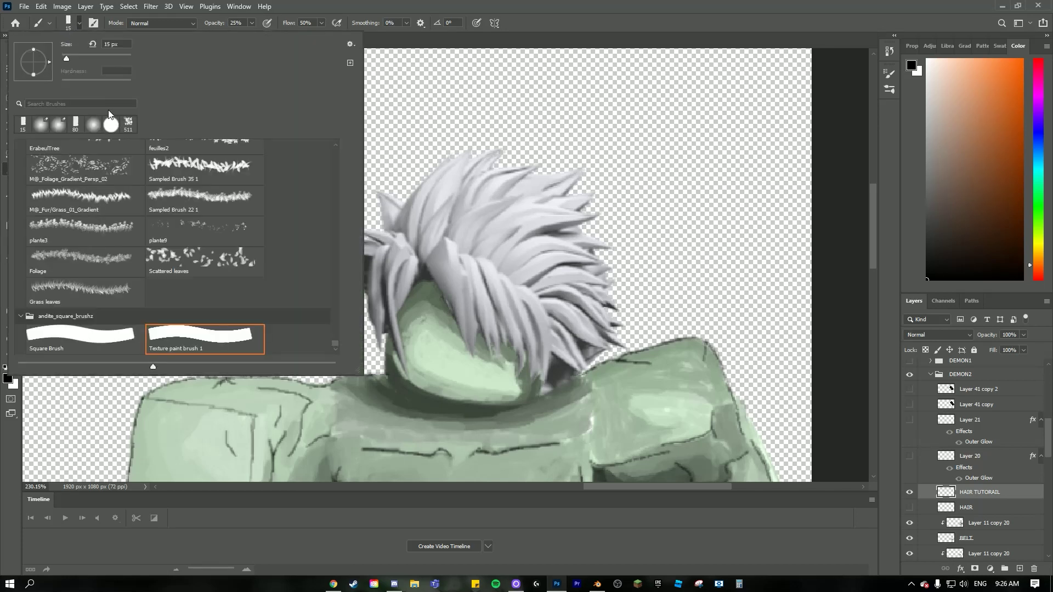
{"action": "scroll", "coordinate": [118, 316], "scroll_direction": "up", "scroll_amount": 3}
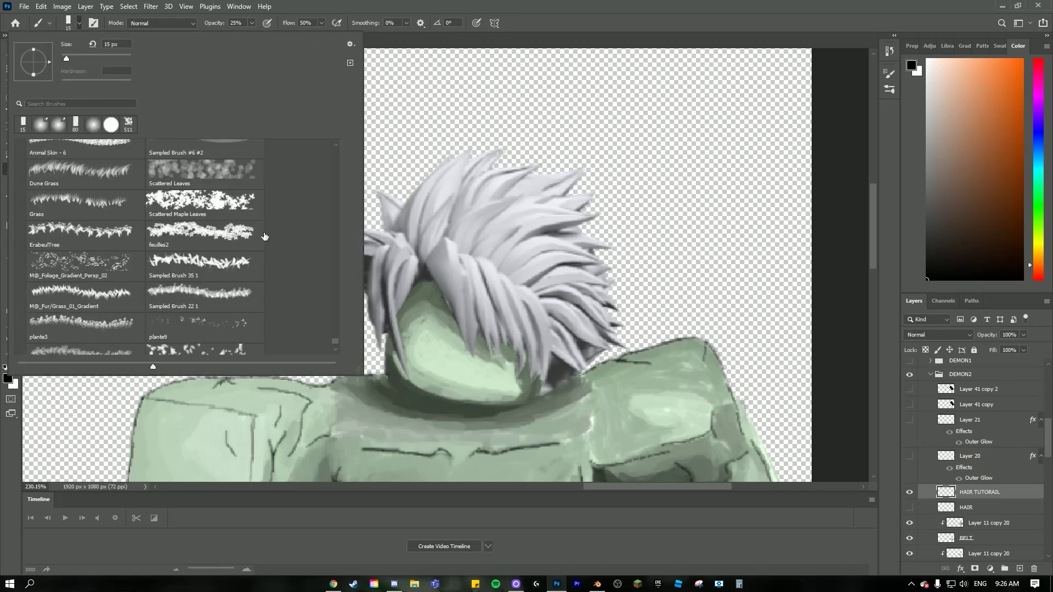
{"action": "mouse_move", "coordinate": [340, 346]}
{"action": "left_mouse_down"}
{"action": "mouse_move", "coordinate": [343, 244]}
{"action": "mouse_move", "coordinate": [329, 160]}
{"action": "left_mouse_up"}
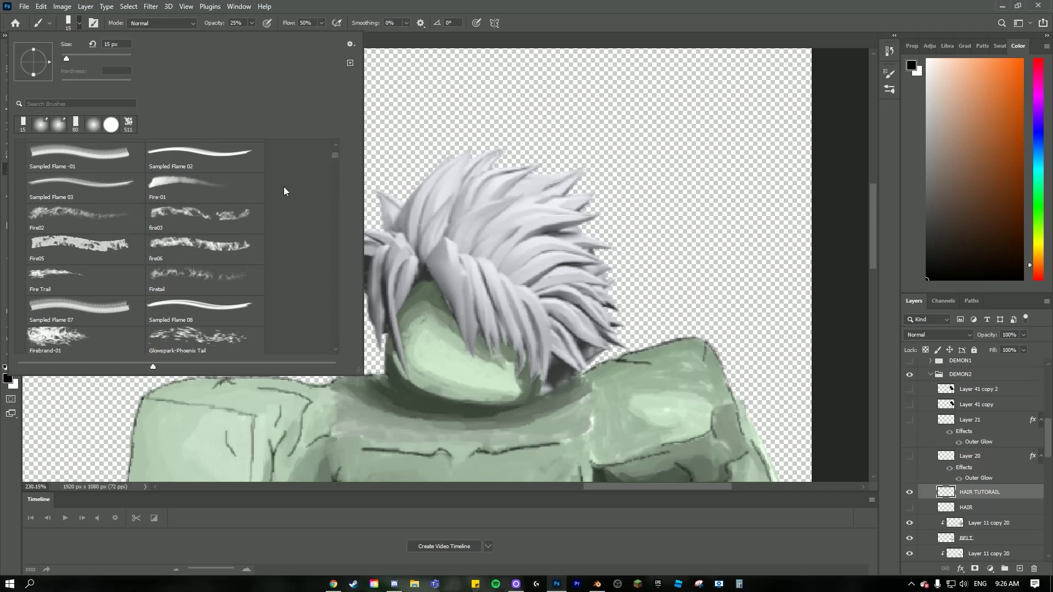
{"action": "scroll", "coordinate": [284, 191], "scroll_direction": "up", "scroll_amount": 5}
{"action": "left_click", "coordinate": [21, 211]}
{"action": "scroll", "coordinate": [30, 220], "scroll_direction": "up", "scroll_amount": 1}
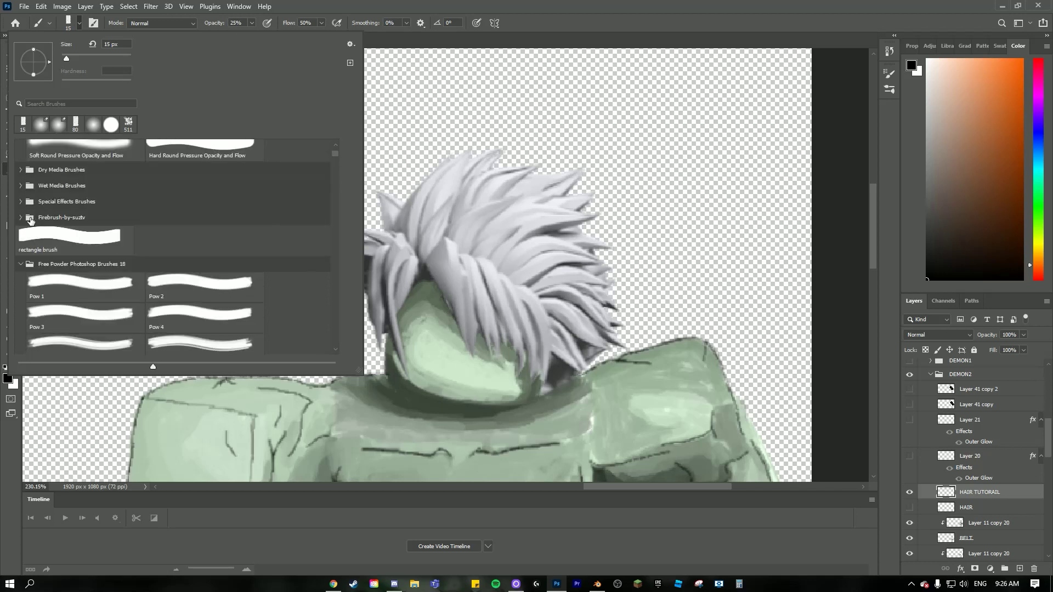
{"action": "scroll", "coordinate": [24, 274], "scroll_direction": "down", "scroll_amount": 1}
{"action": "left_click", "coordinate": [21, 246]}
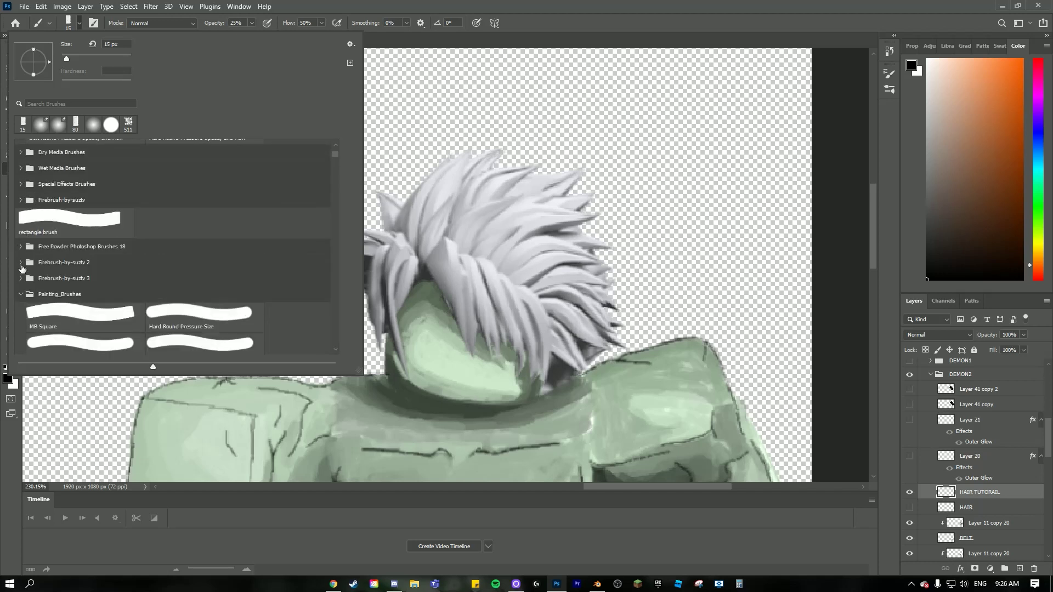
{"action": "left_click", "coordinate": [29, 308]}
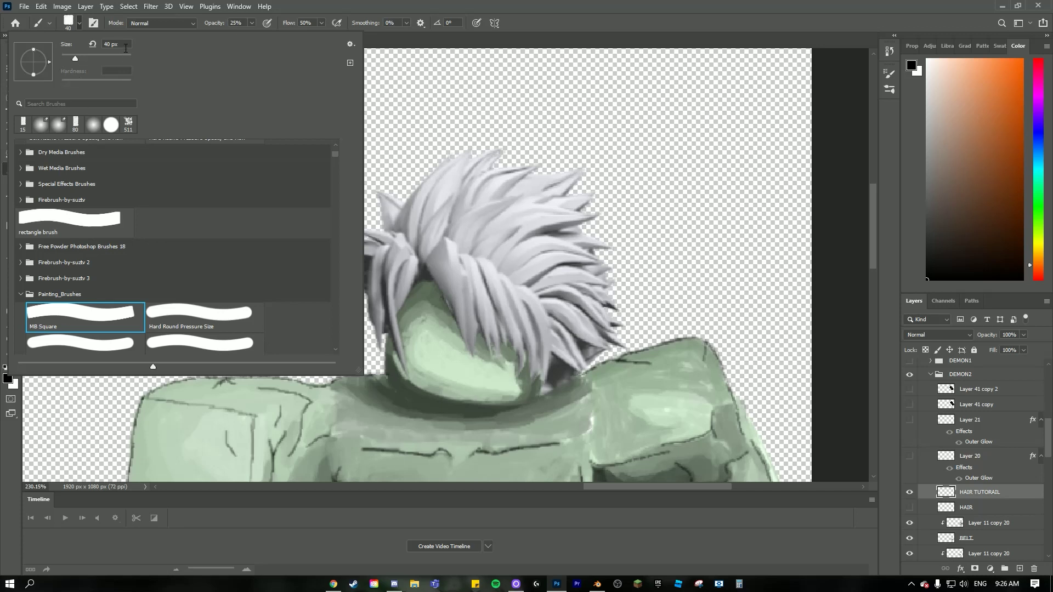
Step: Set the brush size to 1 px and both its opacity and flow to 100%
{"action": "type", "text": "1"}
{"action": "key", "text": "Return"}
{"action": "type", "text": "1"}
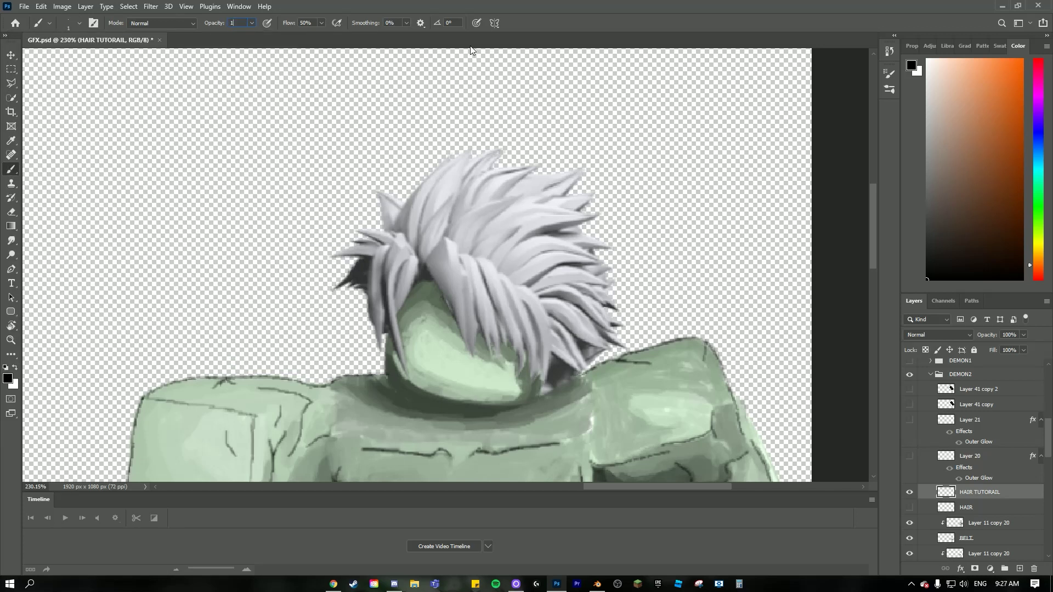
{"action": "type", "text": "1"}
Step: Change the foreground colour from black to a neutral dark grey for painting the hair
{"action": "scroll", "coordinate": [476, 164], "scroll_direction": "down", "scroll_amount": 4}
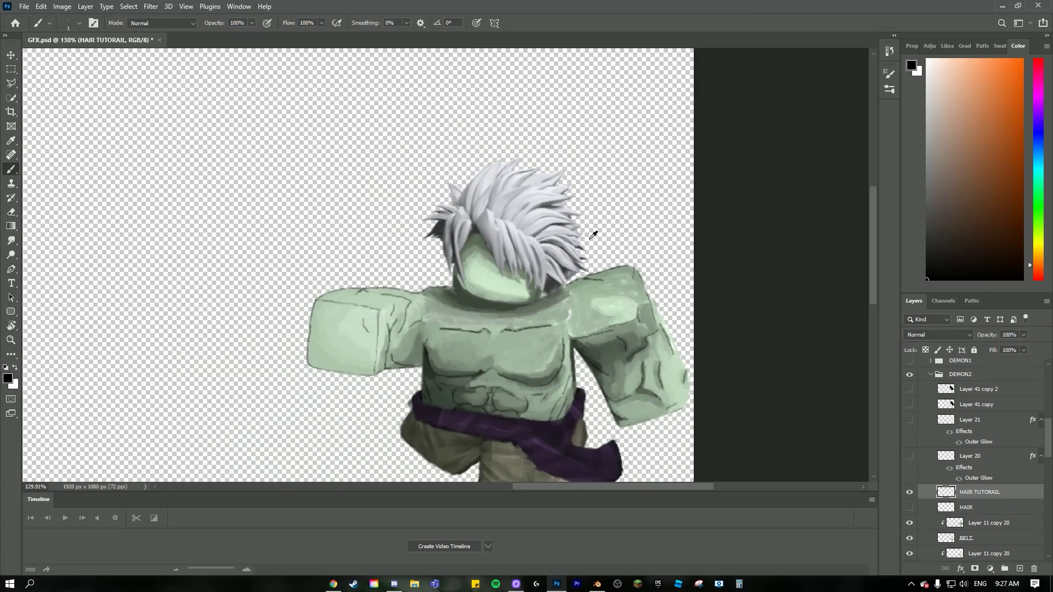
{"action": "scroll", "coordinate": [613, 233], "scroll_direction": "up", "scroll_amount": 2}
{"action": "scroll", "coordinate": [613, 234], "scroll_direction": "up", "scroll_amount": 4}
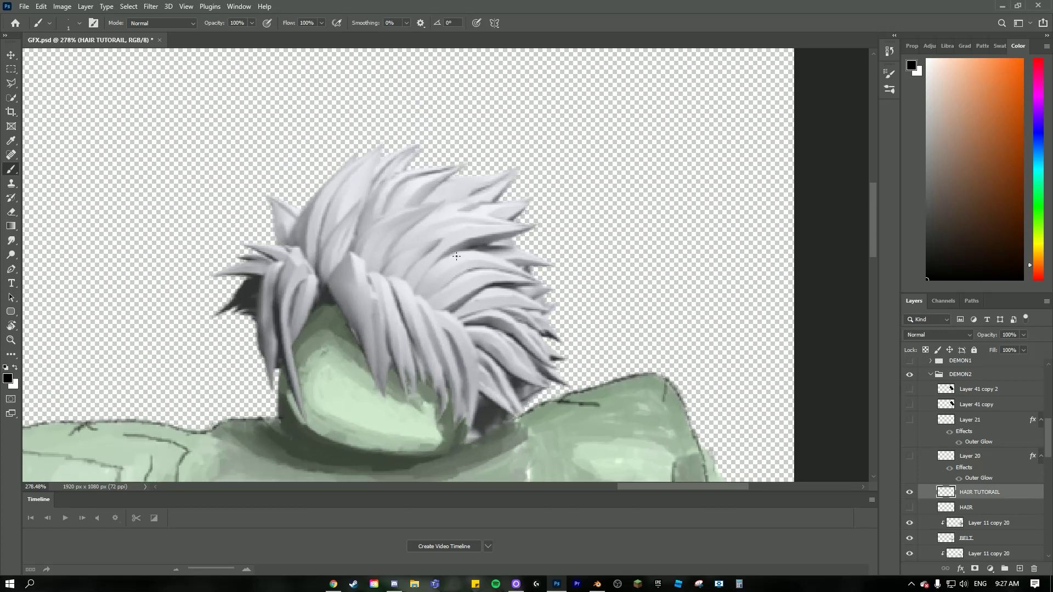
{"action": "scroll", "coordinate": [353, 273], "scroll_direction": "down", "scroll_amount": 1}
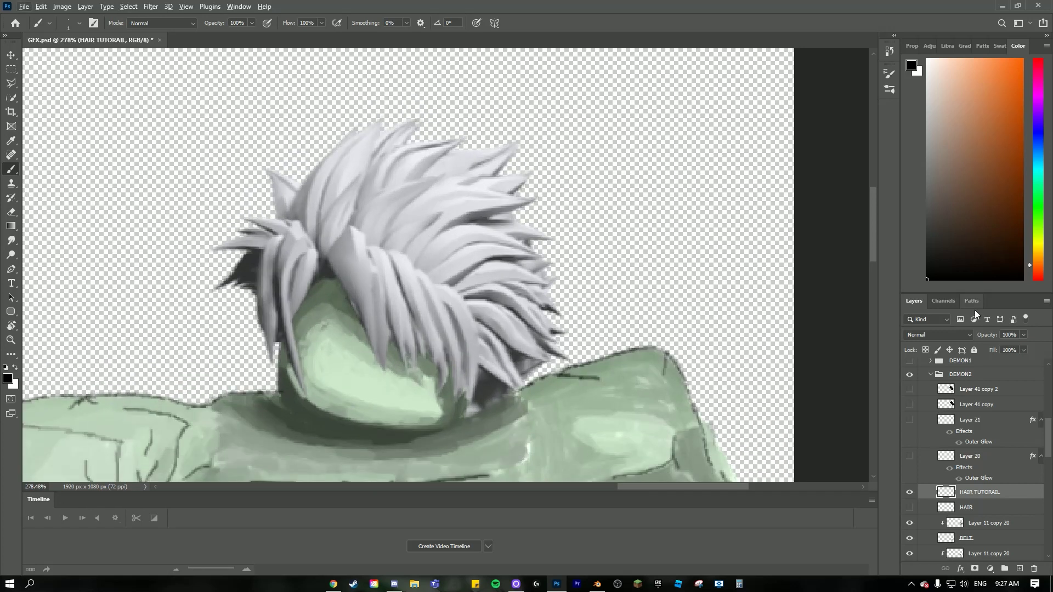
{"action": "mouse_move", "coordinate": [936, 112]}
{"action": "left_mouse_down"}
{"action": "mouse_move", "coordinate": [907, 54]}
{"action": "mouse_move", "coordinate": [828, 216]}
{"action": "mouse_move", "coordinate": [829, 83]}
{"action": "mouse_move", "coordinate": [814, 96]}
{"action": "mouse_move", "coordinate": [814, 43]}
{"action": "mouse_move", "coordinate": [771, 190]}
{"action": "mouse_move", "coordinate": [746, 211]}
{"action": "left_mouse_up"}
{"action": "scroll", "coordinate": [418, 144], "scroll_direction": "down", "scroll_amount": 4}
{"action": "scroll", "coordinate": [425, 144], "scroll_direction": "up", "scroll_amount": 5}
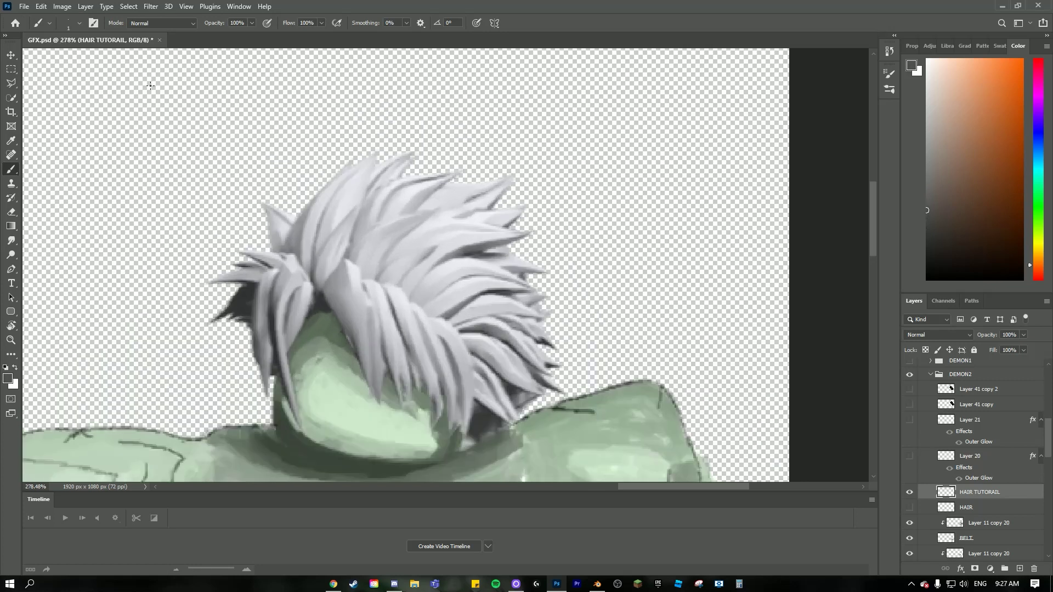
Step: Set the MB Square brush size to 34 px
{"action": "left_click", "coordinate": [70, 25]}
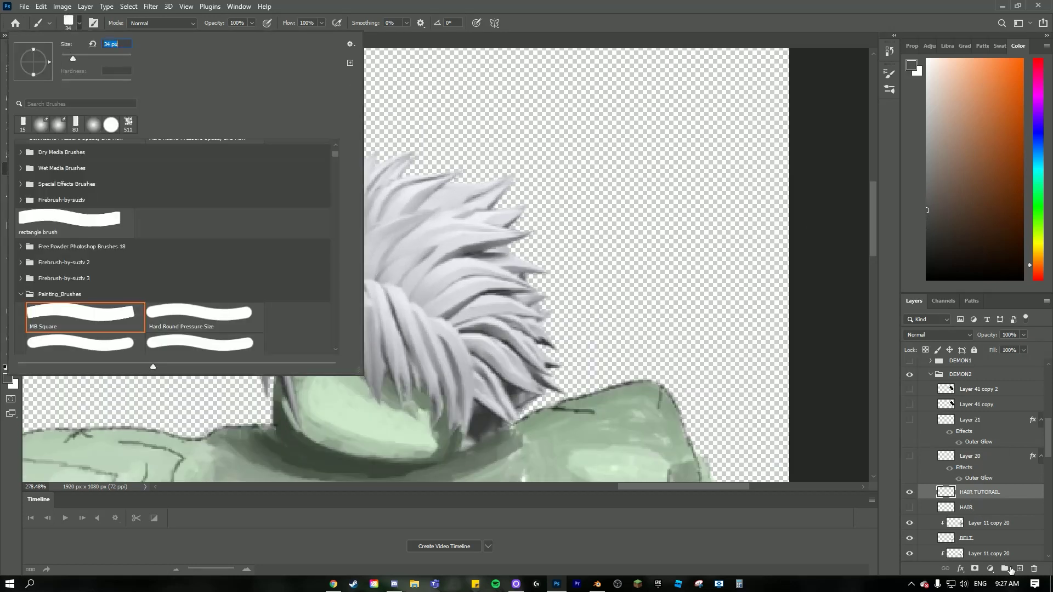
Step: Create a new layer above HAIR TUTORAIL and stamp white, light grey and dark grey colour swatches beside the hair
{"action": "left_click", "coordinate": [1018, 569]}
{"action": "key", "text": "x"}
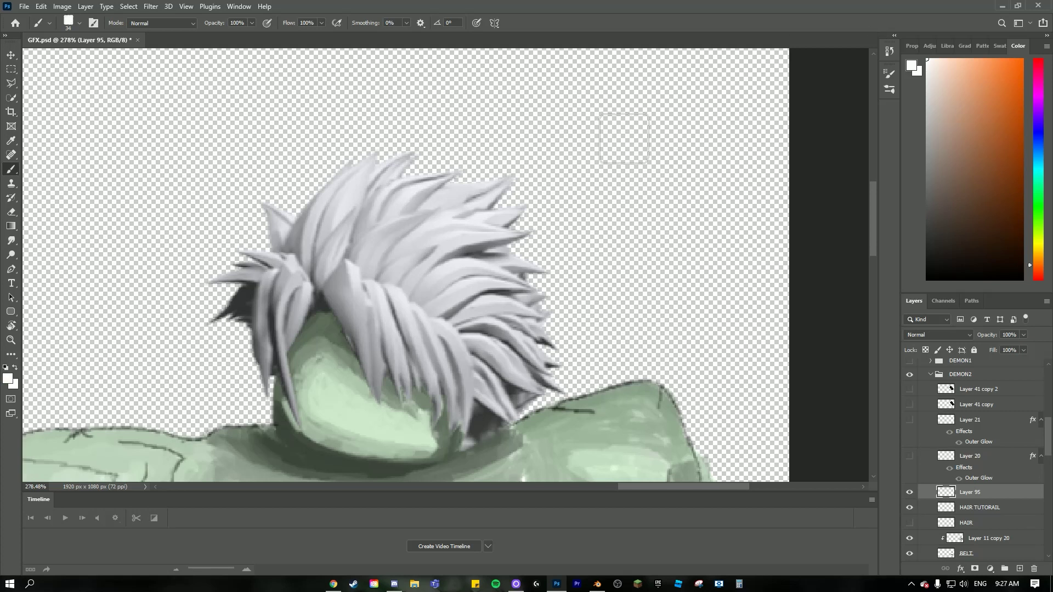
{"action": "left_click", "coordinate": [624, 139]}
{"action": "left_click", "coordinate": [926, 113]}
{"action": "left_click", "coordinate": [722, 178]}
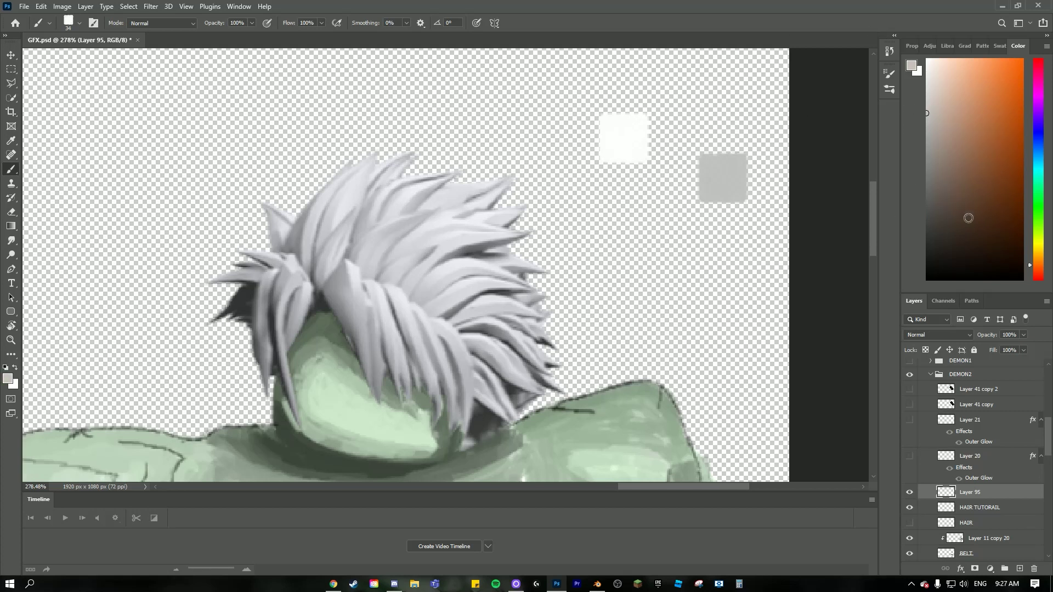
{"action": "left_click", "coordinate": [926, 193]}
{"action": "left_click", "coordinate": [660, 260]}
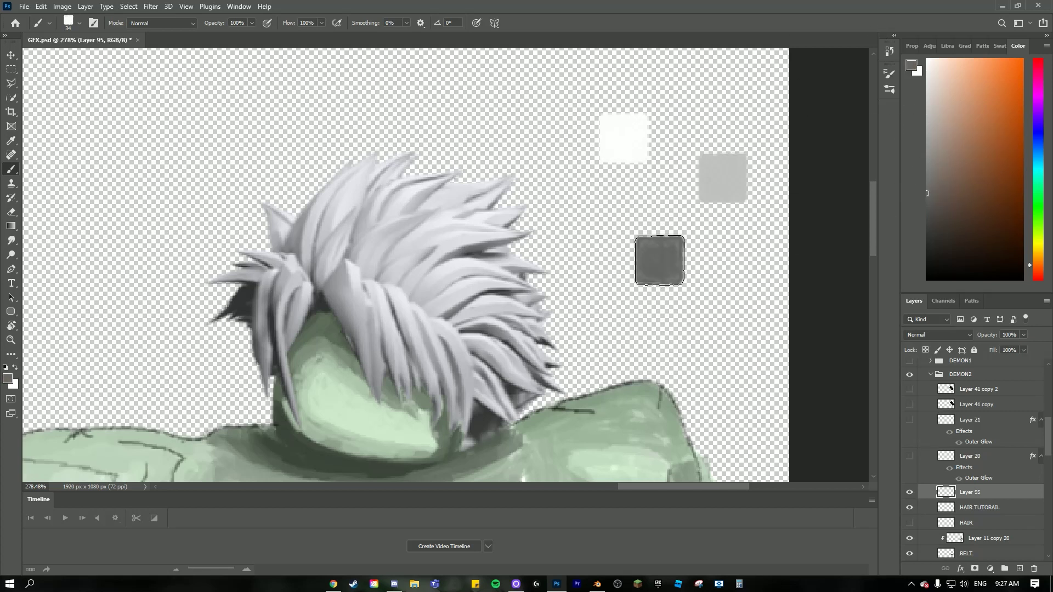
Step: Set the brush size to 1 px and make the HAIR TUTORAIL layer active
{"action": "scroll", "coordinate": [654, 222], "scroll_direction": "down", "scroll_amount": 2}
{"action": "scroll", "coordinate": [654, 222], "scroll_direction": "up", "scroll_amount": 3}
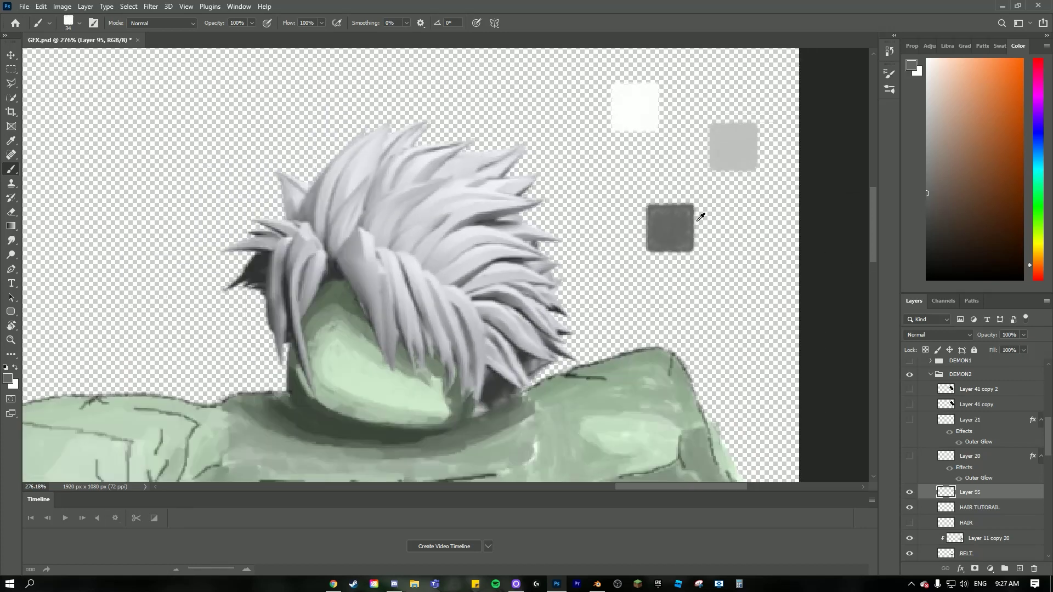
{"action": "left_click", "coordinate": [68, 22]}
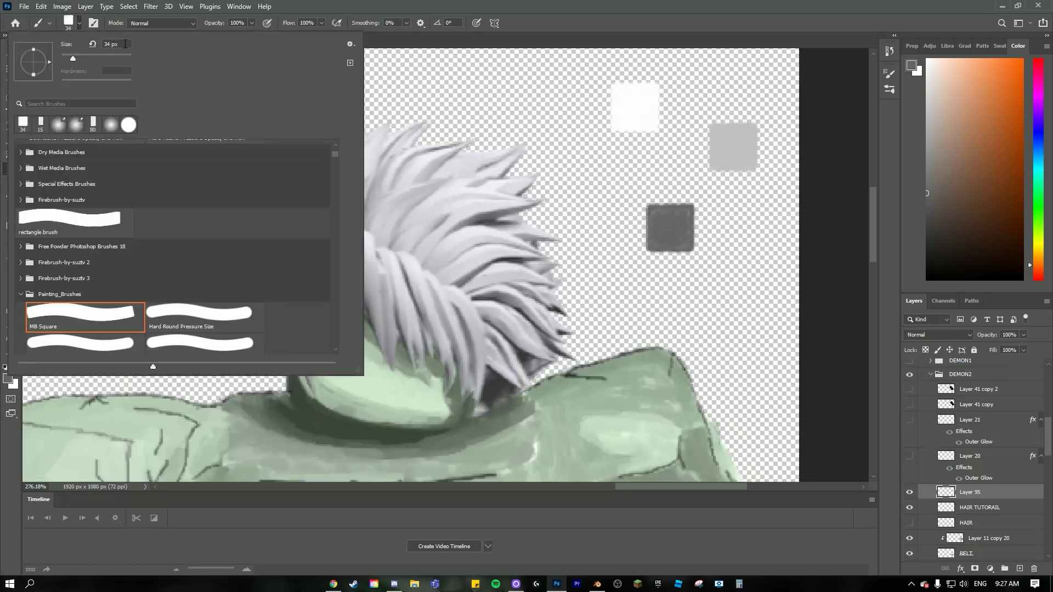
{"action": "type", "text": "1"}
{"action": "key", "text": "Return"}
{"action": "left_click", "coordinate": [965, 509]}
Step: Sample the white swatch and paint fine white strands along the large swept tuft in the middle of the hair
{"action": "scroll", "coordinate": [392, 173], "scroll_direction": "down", "scroll_amount": 1}
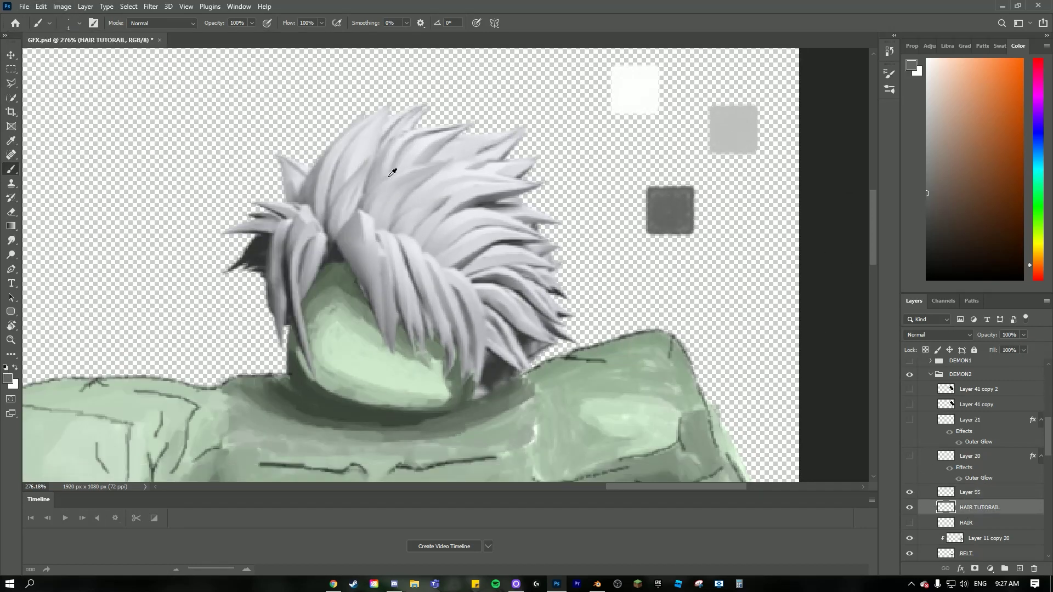
{"action": "scroll", "coordinate": [392, 172], "scroll_direction": "down", "scroll_amount": 2}
{"action": "scroll", "coordinate": [393, 173], "scroll_direction": "up", "scroll_amount": 1}
{"action": "scroll", "coordinate": [669, 185], "scroll_direction": "up", "scroll_amount": 3}
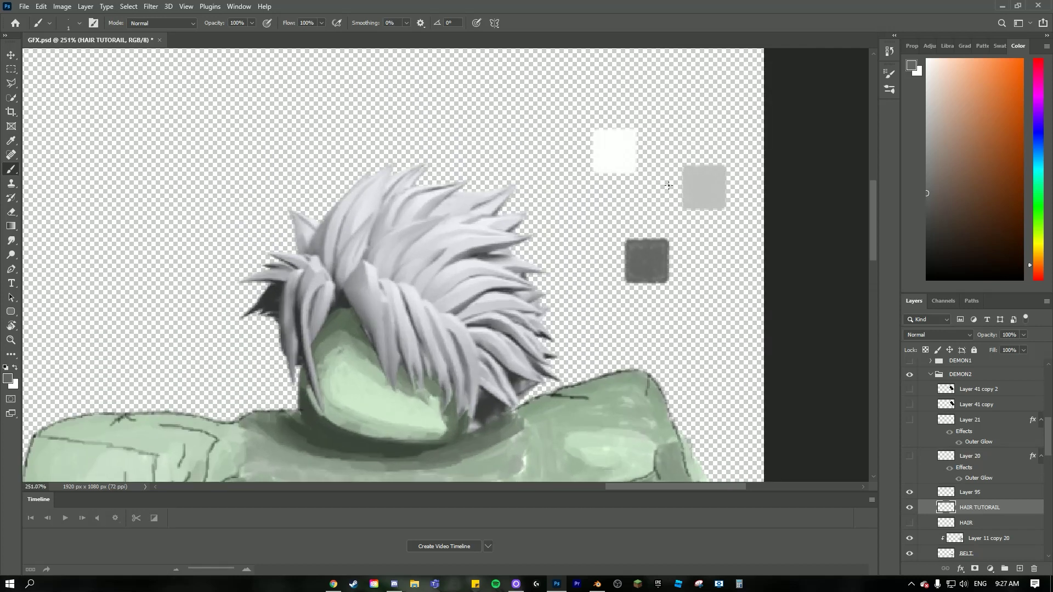
{"action": "left_click", "coordinate": [614, 144], "text": "alt"}
{"action": "scroll", "coordinate": [422, 263], "scroll_direction": "up", "scroll_amount": 3}
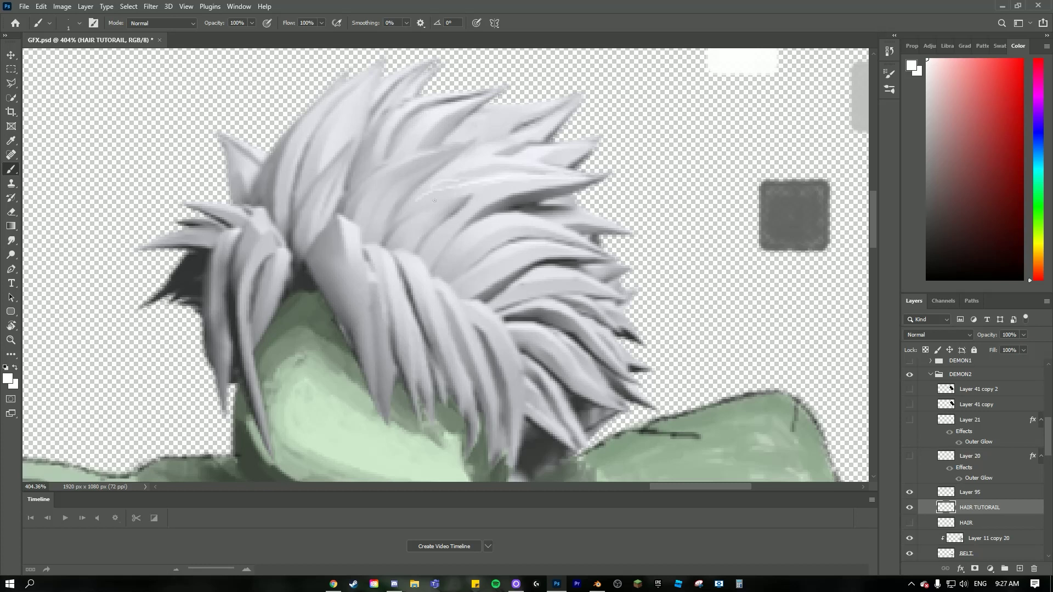
{"action": "left_click_drag", "start_coordinate": [434, 207], "coordinate": [387, 229]}
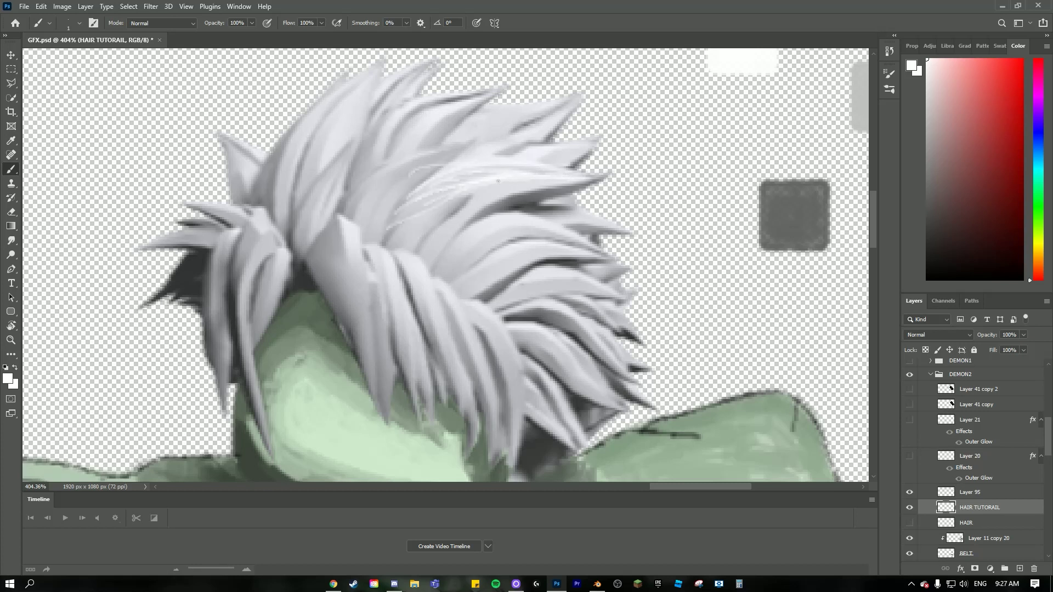
{"action": "left_click_drag", "start_coordinate": [468, 205], "coordinate": [426, 248]}
{"action": "left_click_drag", "start_coordinate": [491, 201], "coordinate": [439, 248]}
{"action": "left_click_drag", "start_coordinate": [465, 198], "coordinate": [382, 247]}
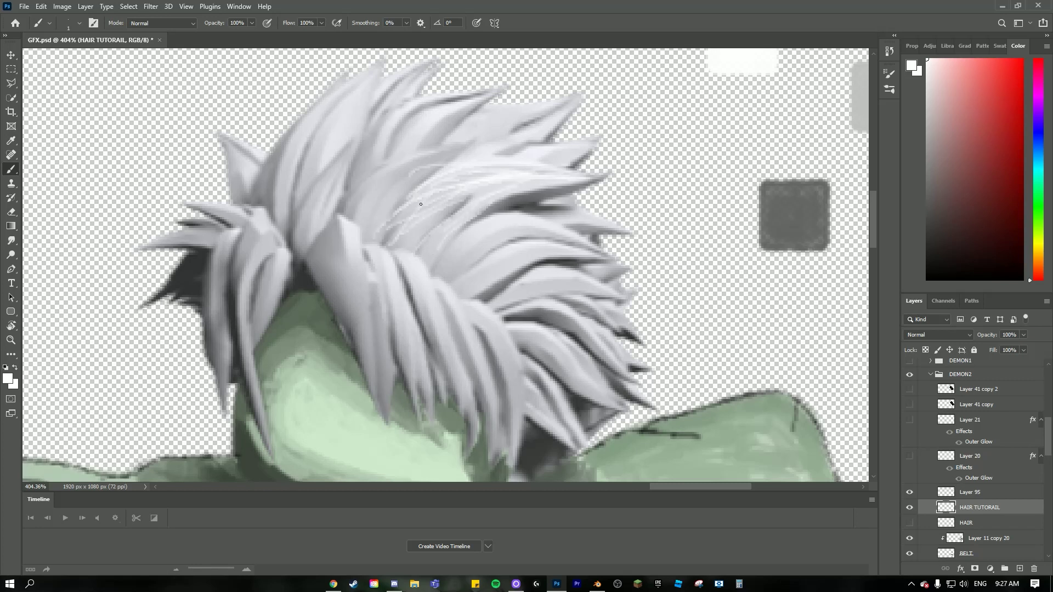
{"action": "left_click_drag", "start_coordinate": [472, 195], "coordinate": [413, 235]}
{"action": "scroll", "coordinate": [517, 186], "scroll_direction": "down", "scroll_amount": 5}
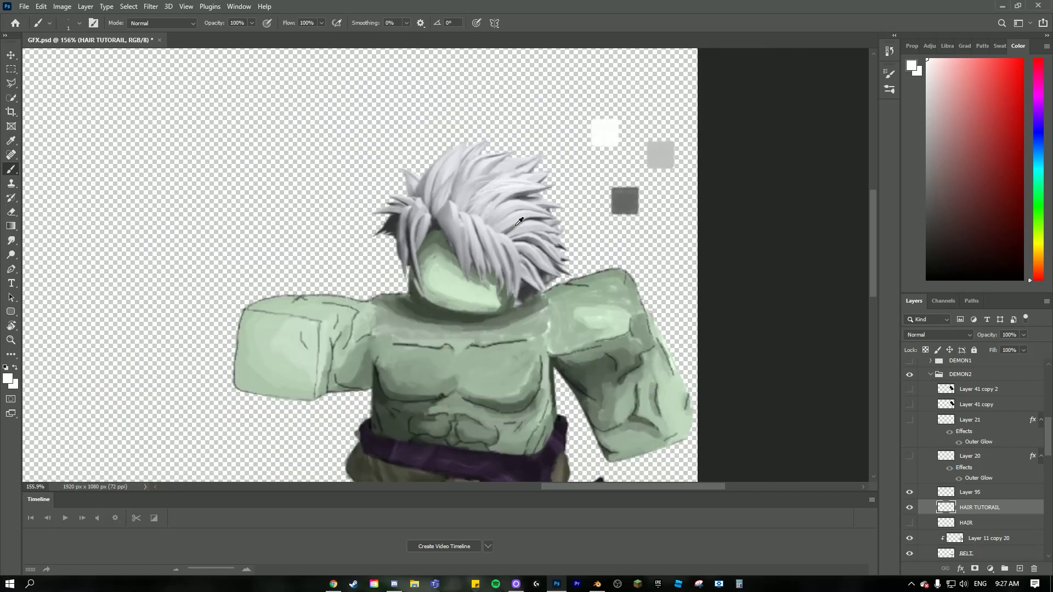
{"action": "scroll", "coordinate": [549, 152], "scroll_direction": "up", "scroll_amount": 2}
{"action": "scroll", "coordinate": [386, 244], "scroll_direction": "up", "scroll_amount": 4}
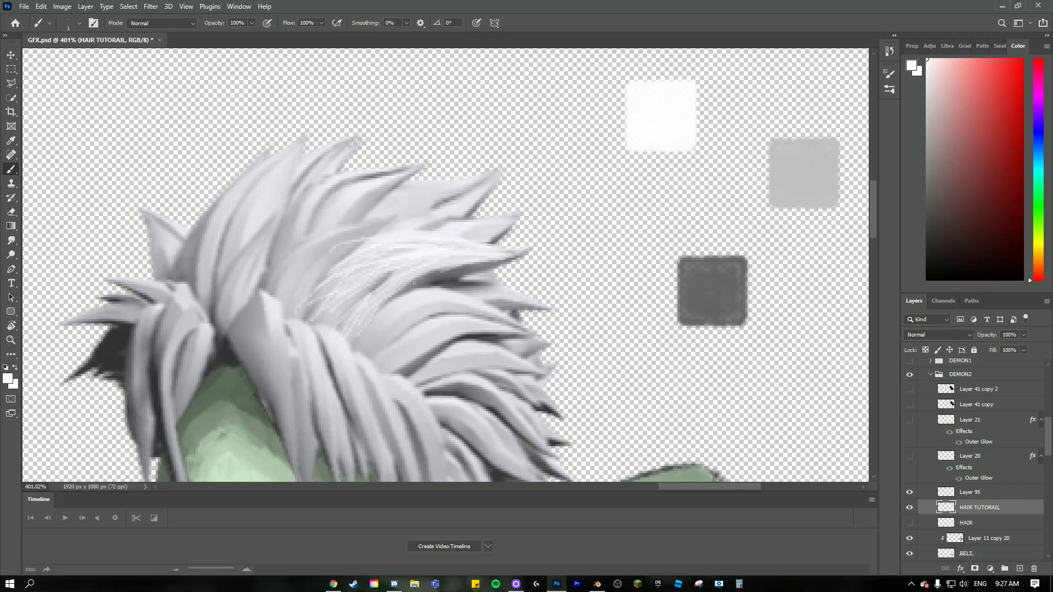
{"action": "scroll", "coordinate": [438, 280], "scroll_direction": "down", "scroll_amount": 2}
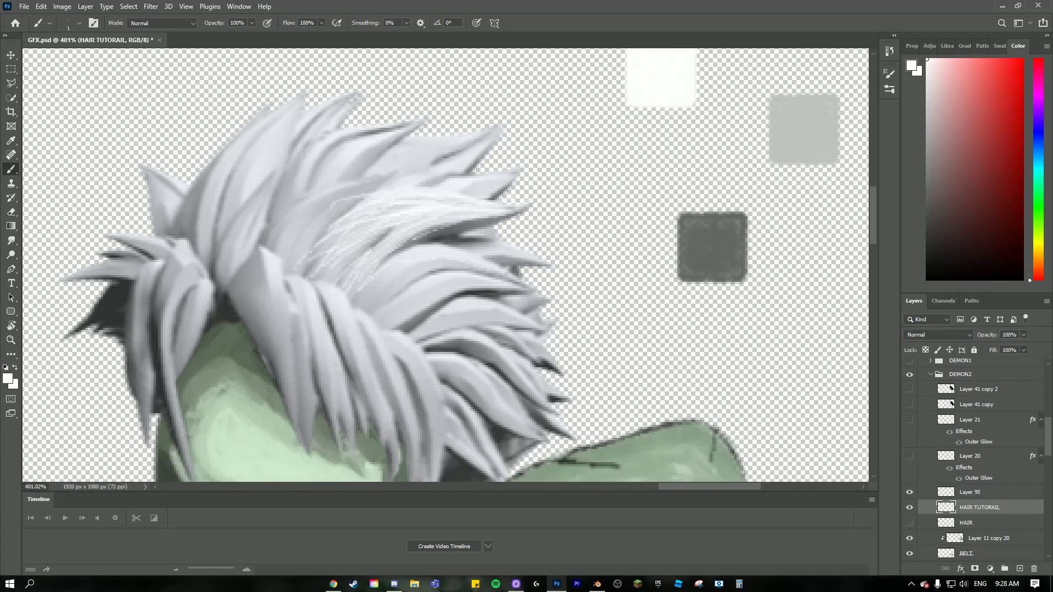
{"action": "mouse_move", "coordinate": [415, 337]}
{"action": "left_mouse_down"}
{"action": "mouse_move", "coordinate": [454, 301]}
{"action": "mouse_move", "coordinate": [430, 339]}
{"action": "left_mouse_up"}
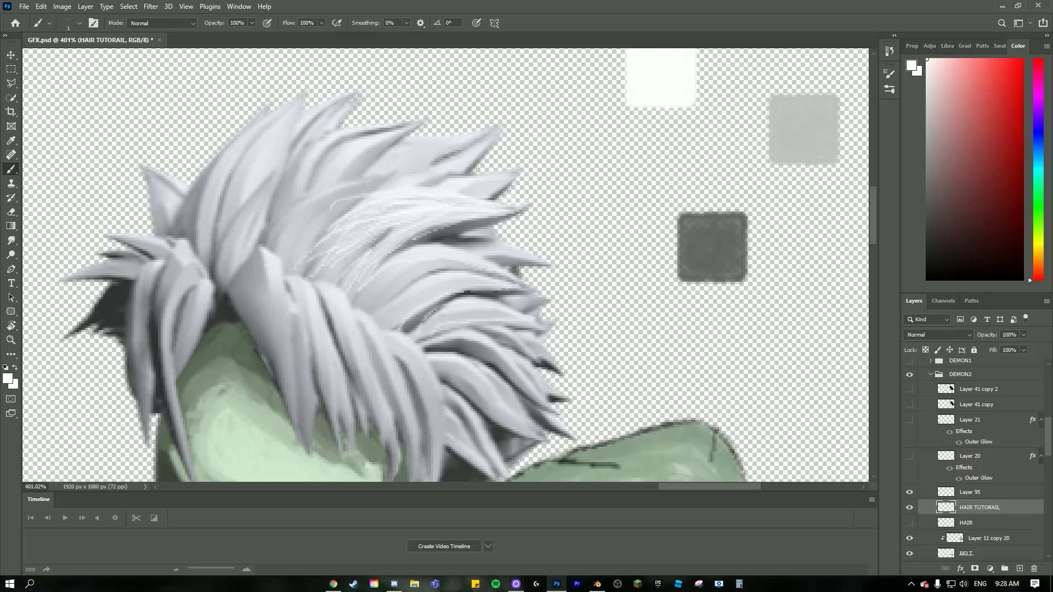
{"action": "key", "text": "ctrl+z"}
{"action": "key", "text": "ctrl+z"}
{"action": "key", "text": "ctrl+z"}
Step: Paint fine white strands down the tall upper-left tuft, from its tip to the parting above the forehead
{"action": "scroll", "coordinate": [409, 247], "scroll_direction": "down", "scroll_amount": 6}
{"action": "scroll", "coordinate": [467, 248], "scroll_direction": "up", "scroll_amount": 2}
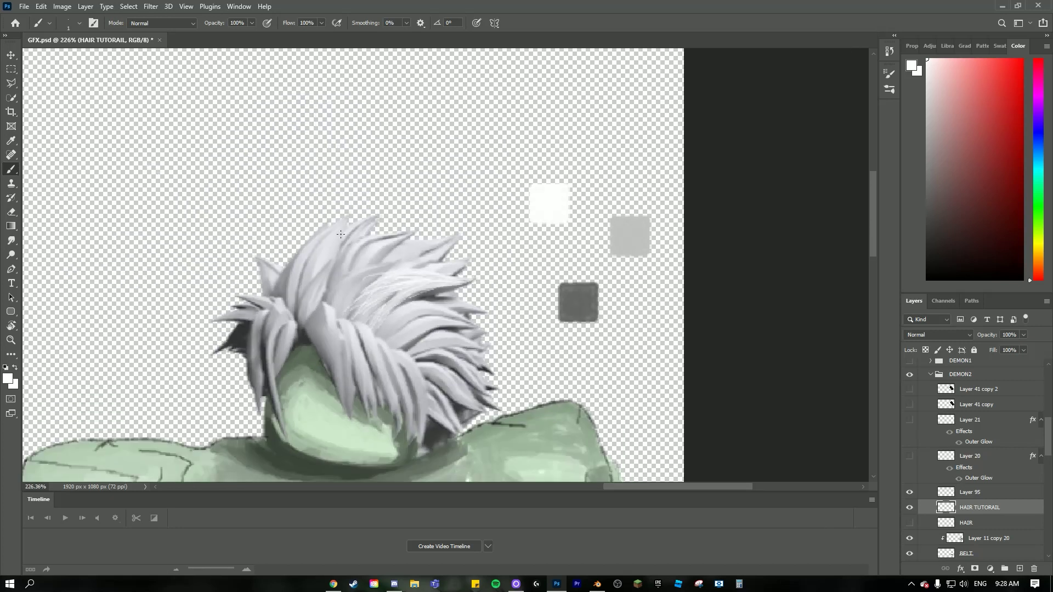
{"action": "scroll", "coordinate": [334, 239], "scroll_direction": "up", "scroll_amount": 4}
{"action": "scroll", "coordinate": [343, 258], "scroll_direction": "down", "scroll_amount": 2}
{"action": "scroll", "coordinate": [344, 258], "scroll_direction": "up", "scroll_amount": 2}
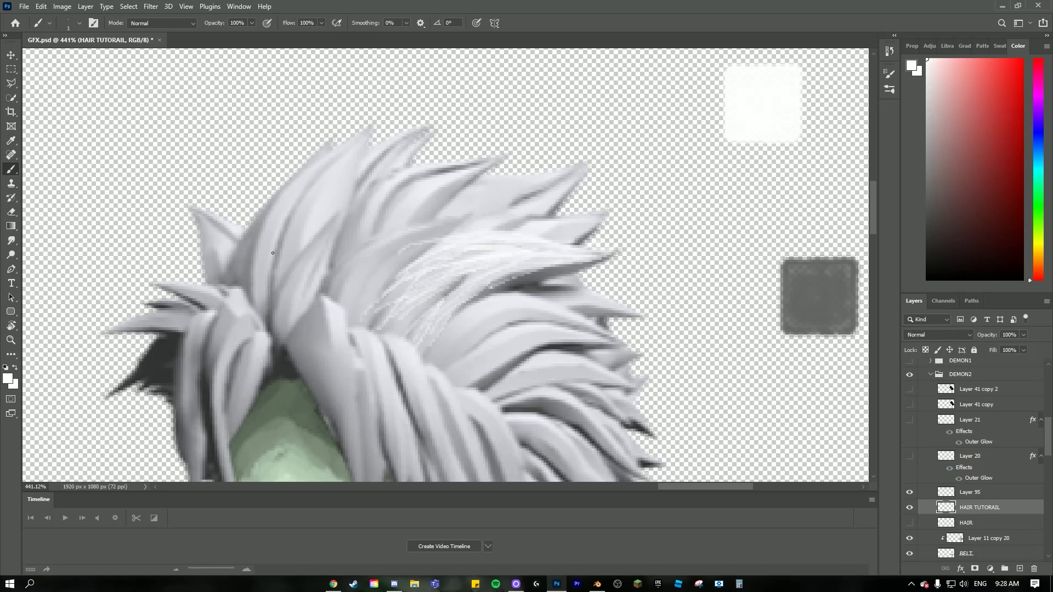
{"action": "left_click_drag", "start_coordinate": [367, 128], "coordinate": [350, 228]}
{"action": "left_click_drag", "start_coordinate": [288, 183], "coordinate": [271, 201]}
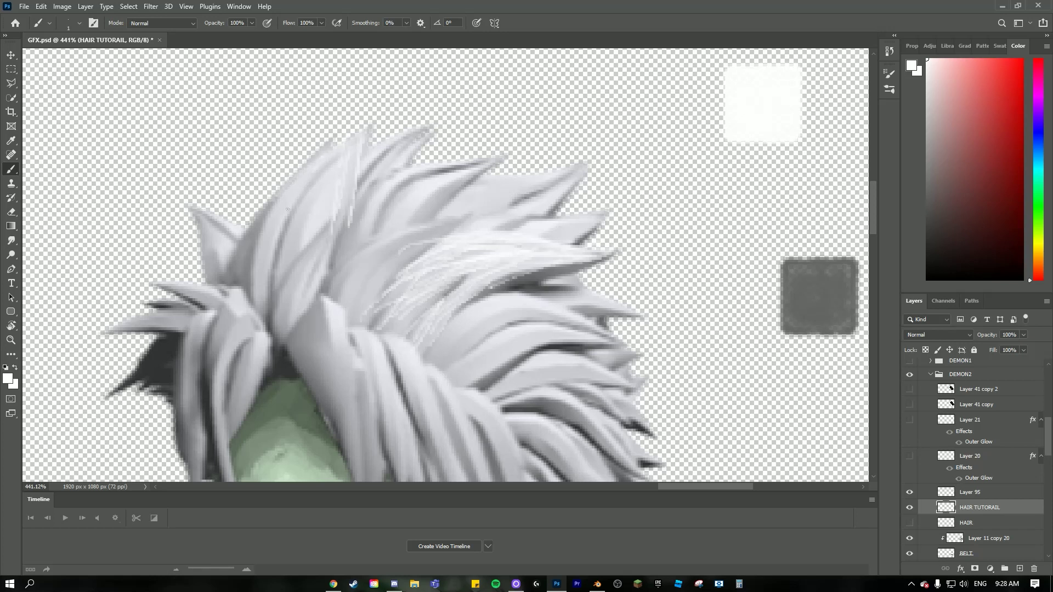
{"action": "left_click_drag", "start_coordinate": [262, 265], "coordinate": [271, 247]}
{"action": "left_click_drag", "start_coordinate": [246, 283], "coordinate": [271, 207]}
{"action": "left_click_drag", "start_coordinate": [259, 255], "coordinate": [286, 202]}
{"action": "mouse_move", "coordinate": [295, 274]}
{"action": "left_mouse_down"}
{"action": "mouse_move", "coordinate": [314, 235]}
{"action": "mouse_move", "coordinate": [302, 240]}
{"action": "left_mouse_up"}
{"action": "left_click_drag", "start_coordinate": [316, 176], "coordinate": [267, 295]}
{"action": "left_click_drag", "start_coordinate": [309, 204], "coordinate": [261, 305]}
{"action": "left_click_drag", "start_coordinate": [315, 236], "coordinate": [282, 304]}
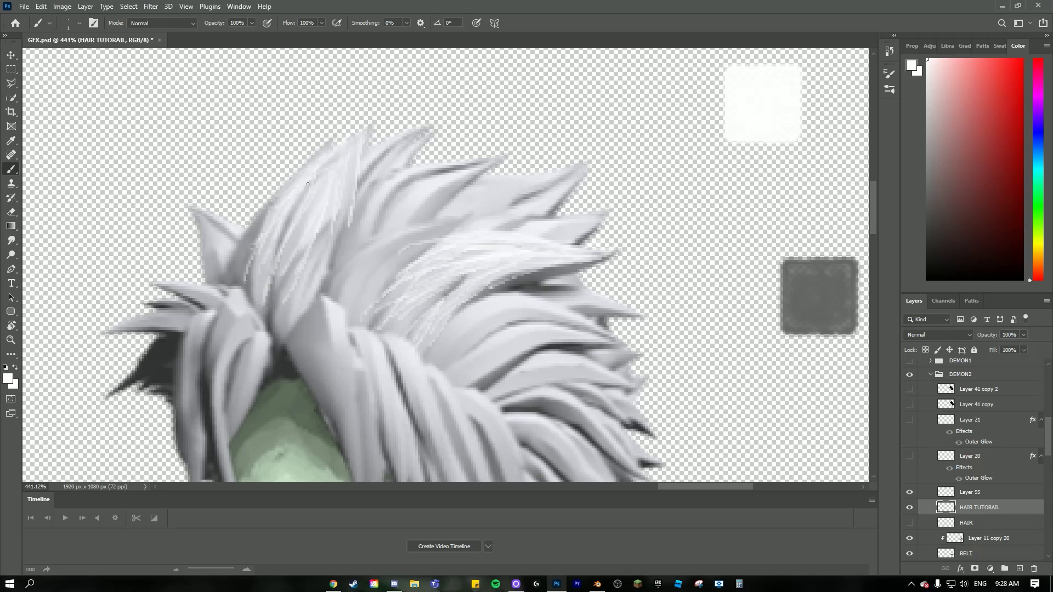
{"action": "left_click_drag", "start_coordinate": [300, 199], "coordinate": [261, 293]}
{"action": "mouse_move", "coordinate": [325, 224]}
{"action": "left_mouse_down"}
{"action": "mouse_move", "coordinate": [290, 316]}
{"action": "mouse_move", "coordinate": [304, 284]}
{"action": "mouse_move", "coordinate": [301, 316]}
{"action": "left_mouse_up"}
{"action": "left_click_drag", "start_coordinate": [321, 260], "coordinate": [301, 333]}
{"action": "left_click_drag", "start_coordinate": [295, 287], "coordinate": [288, 335]}
{"action": "left_click_drag", "start_coordinate": [278, 281], "coordinate": [274, 343]}
Step: Extend the white strands into the area between the tall upper-left tuft and the middle tuft
{"action": "scroll", "coordinate": [277, 303], "scroll_direction": "down", "scroll_amount": 5}
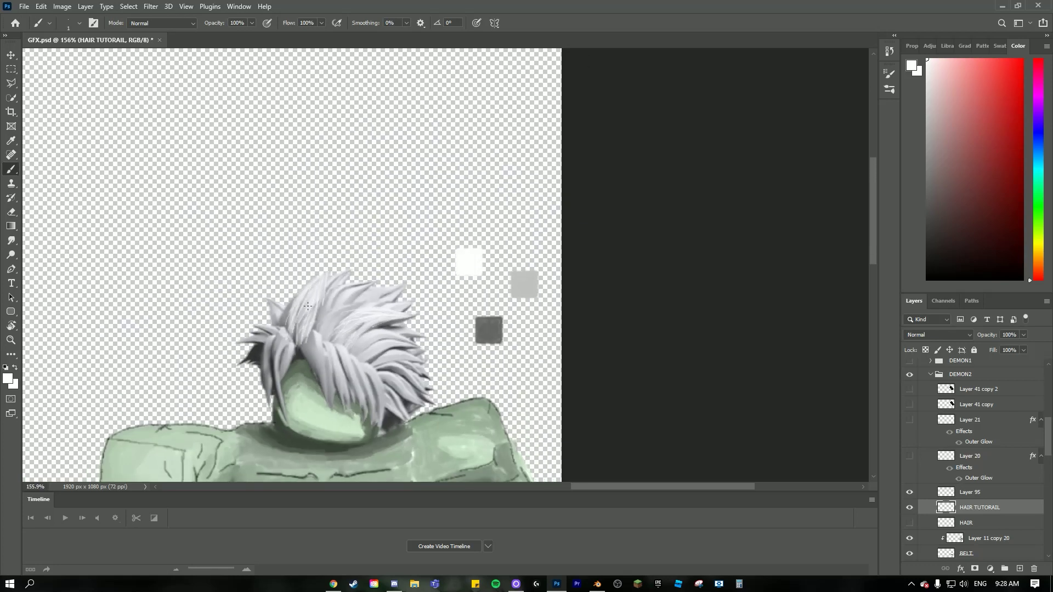
{"action": "scroll", "coordinate": [347, 273], "scroll_direction": "up", "scroll_amount": 5}
{"action": "left_click_drag", "start_coordinate": [347, 273], "coordinate": [386, 232]}
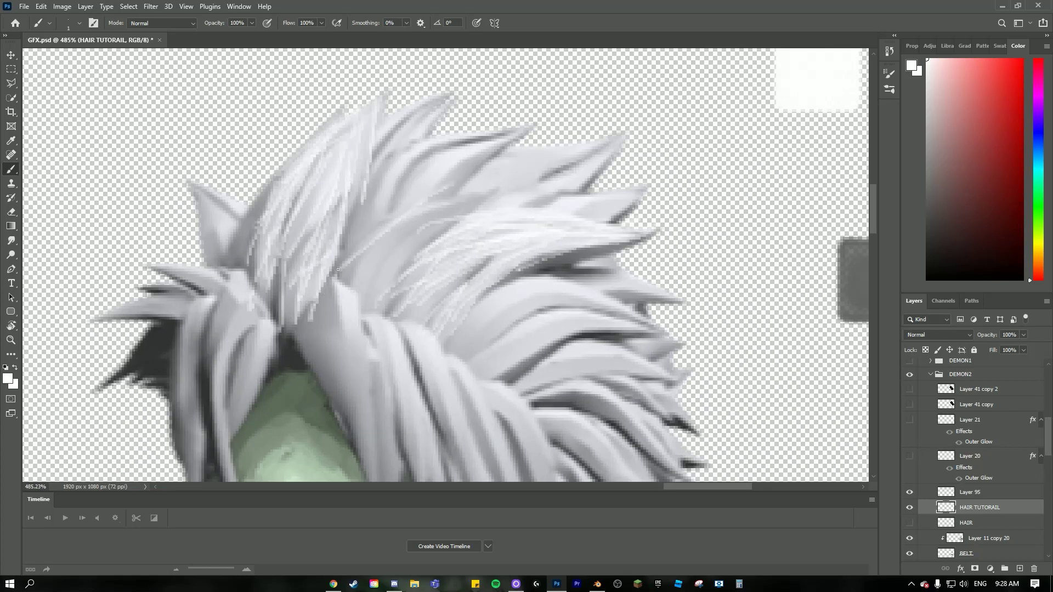
{"action": "left_click_drag", "start_coordinate": [331, 278], "coordinate": [445, 214]}
{"action": "mouse_move", "coordinate": [376, 246]}
{"action": "left_mouse_down"}
{"action": "mouse_move", "coordinate": [476, 196]}
{"action": "mouse_move", "coordinate": [448, 224]}
{"action": "mouse_move", "coordinate": [403, 231]}
{"action": "mouse_move", "coordinate": [373, 299]}
{"action": "mouse_move", "coordinate": [393, 261]}
{"action": "mouse_move", "coordinate": [380, 312]}
{"action": "left_mouse_up"}
{"action": "left_click_drag", "start_coordinate": [463, 210], "coordinate": [404, 258]}
{"action": "mouse_move", "coordinate": [418, 233]}
{"action": "left_mouse_down"}
{"action": "mouse_move", "coordinate": [394, 265]}
{"action": "mouse_move", "coordinate": [365, 271]}
{"action": "left_mouse_up"}
{"action": "mouse_move", "coordinate": [380, 244]}
{"action": "left_mouse_down"}
{"action": "mouse_move", "coordinate": [354, 277]}
{"action": "mouse_move", "coordinate": [372, 286]}
{"action": "mouse_move", "coordinate": [366, 308]}
{"action": "mouse_move", "coordinate": [383, 267]}
{"action": "mouse_move", "coordinate": [476, 197]}
{"action": "mouse_move", "coordinate": [401, 226]}
{"action": "mouse_move", "coordinate": [481, 190]}
{"action": "mouse_move", "coordinate": [406, 251]}
{"action": "left_mouse_up"}
Step: Paint fine white strands from the root to the tip of the tuft just below the middle one
{"action": "scroll", "coordinate": [420, 373], "scroll_direction": "down", "scroll_amount": 5}
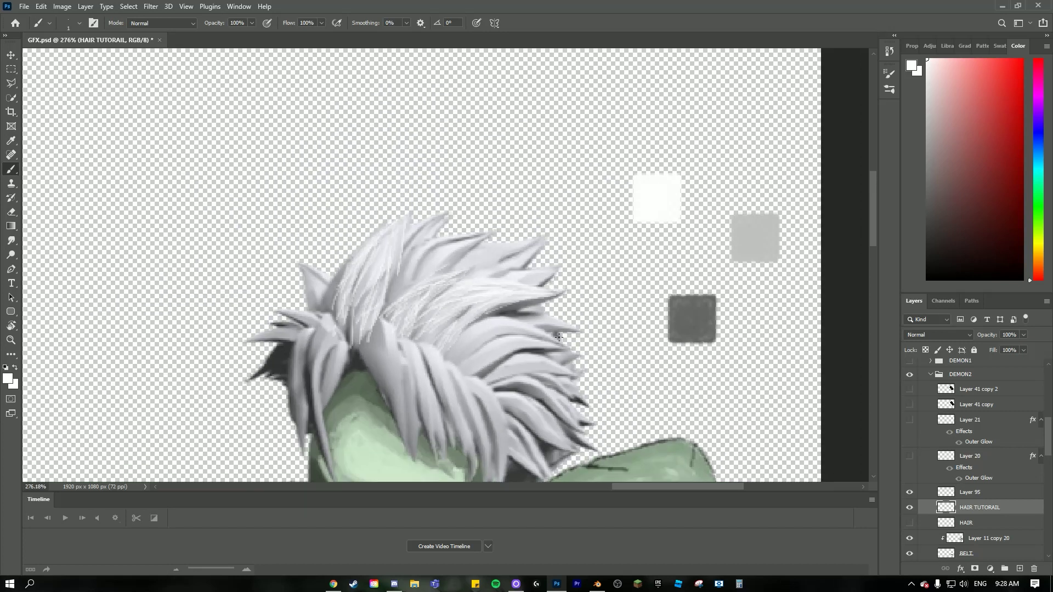
{"action": "scroll", "coordinate": [496, 422], "scroll_direction": "up", "scroll_amount": 5}
{"action": "left_click_drag", "start_coordinate": [391, 305], "coordinate": [433, 263]}
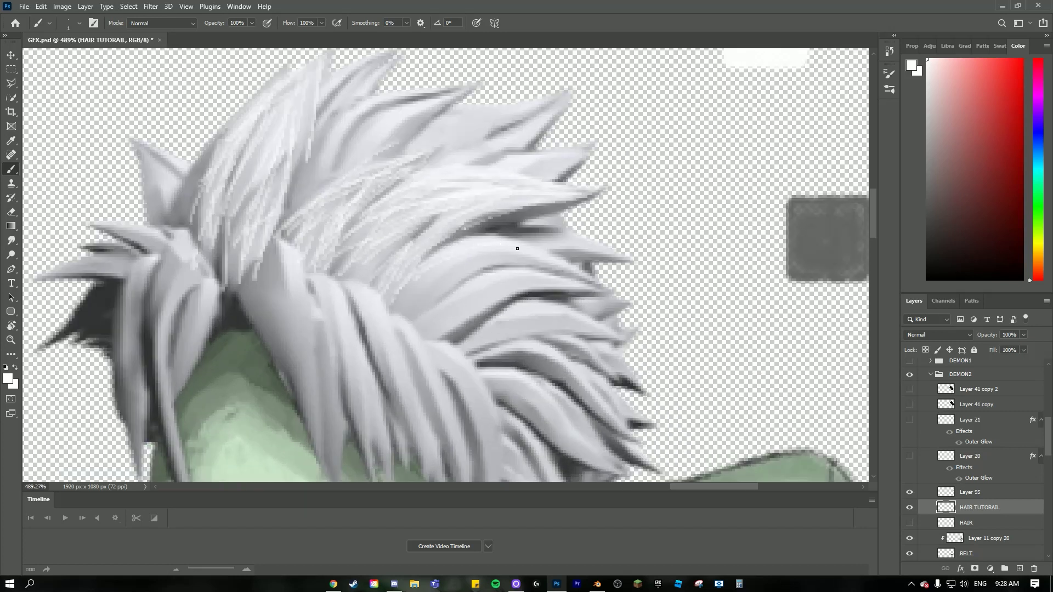
{"action": "mouse_move", "coordinate": [517, 249]}
{"action": "left_mouse_down"}
{"action": "mouse_move", "coordinate": [561, 260]}
{"action": "mouse_move", "coordinate": [570, 286]}
{"action": "mouse_move", "coordinate": [436, 266]}
{"action": "mouse_move", "coordinate": [411, 305]}
{"action": "left_mouse_up"}
{"action": "left_click_drag", "start_coordinate": [495, 236], "coordinate": [559, 243]}
{"action": "left_click_drag", "start_coordinate": [443, 273], "coordinate": [546, 270]}
{"action": "left_click_drag", "start_coordinate": [483, 268], "coordinate": [557, 284]}
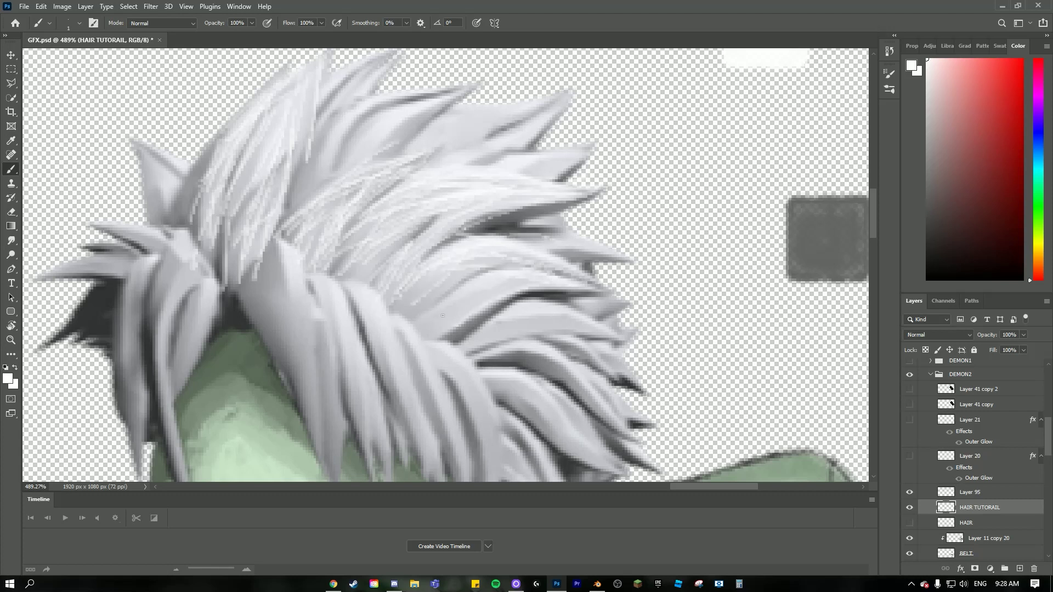
{"action": "mouse_move", "coordinate": [429, 332]}
{"action": "left_mouse_down"}
{"action": "mouse_move", "coordinate": [521, 281]}
{"action": "mouse_move", "coordinate": [397, 315]}
{"action": "mouse_move", "coordinate": [503, 264]}
{"action": "mouse_move", "coordinate": [478, 269]}
{"action": "left_mouse_up"}
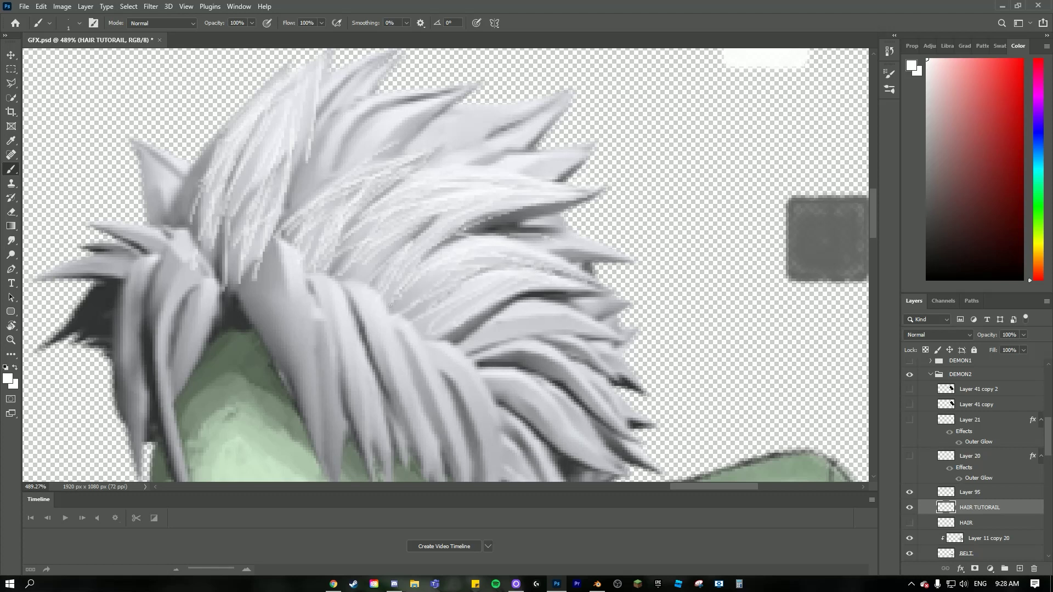
{"action": "left_click_drag", "start_coordinate": [390, 305], "coordinate": [436, 287]}
{"action": "left_click_drag", "start_coordinate": [382, 298], "coordinate": [418, 284]}
Step: Sample the light grey swatch and paint thin grey strands among the white ones on the upper-left, middle and lower tufts
{"action": "scroll", "coordinate": [471, 269], "scroll_direction": "down", "scroll_amount": 10}
{"action": "scroll", "coordinate": [549, 236], "scroll_direction": "up", "scroll_amount": 1}
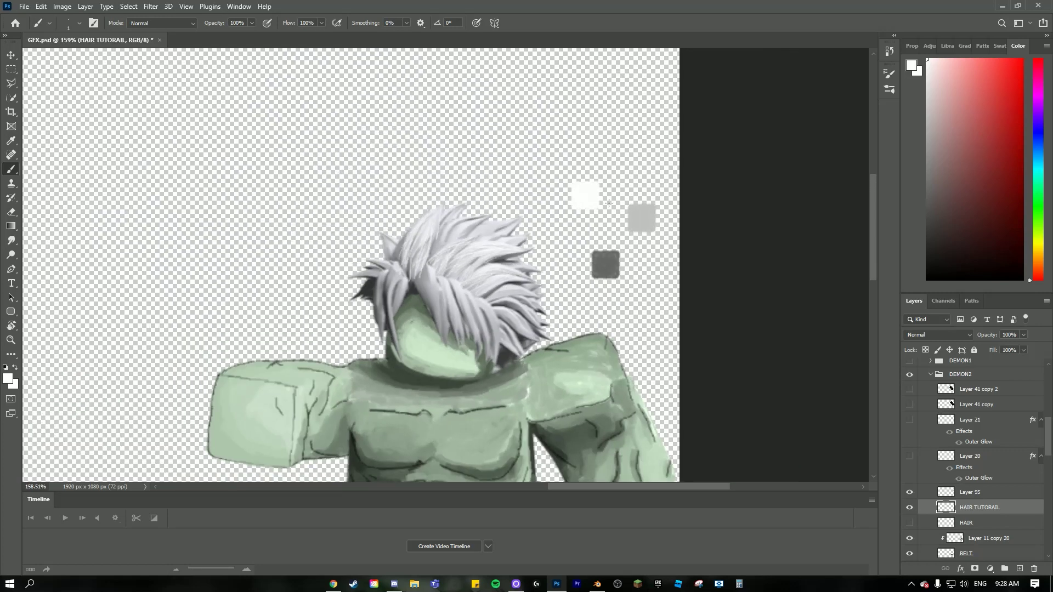
{"action": "scroll", "coordinate": [609, 202], "scroll_direction": "up", "scroll_amount": 3}
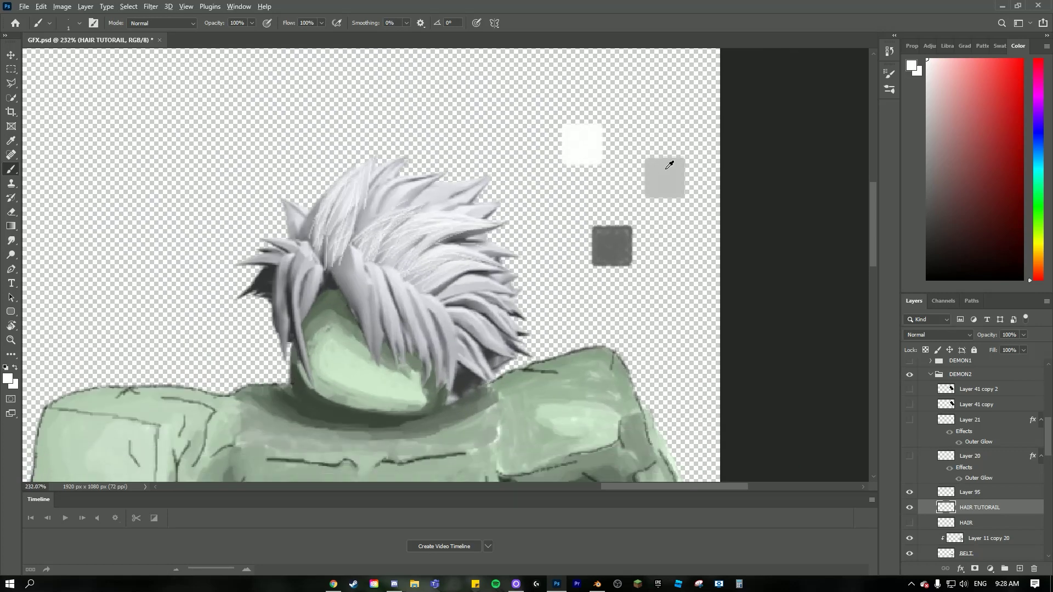
{"action": "left_click", "coordinate": [668, 165], "text": "alt"}
{"action": "scroll", "coordinate": [352, 204], "scroll_direction": "up", "scroll_amount": 4}
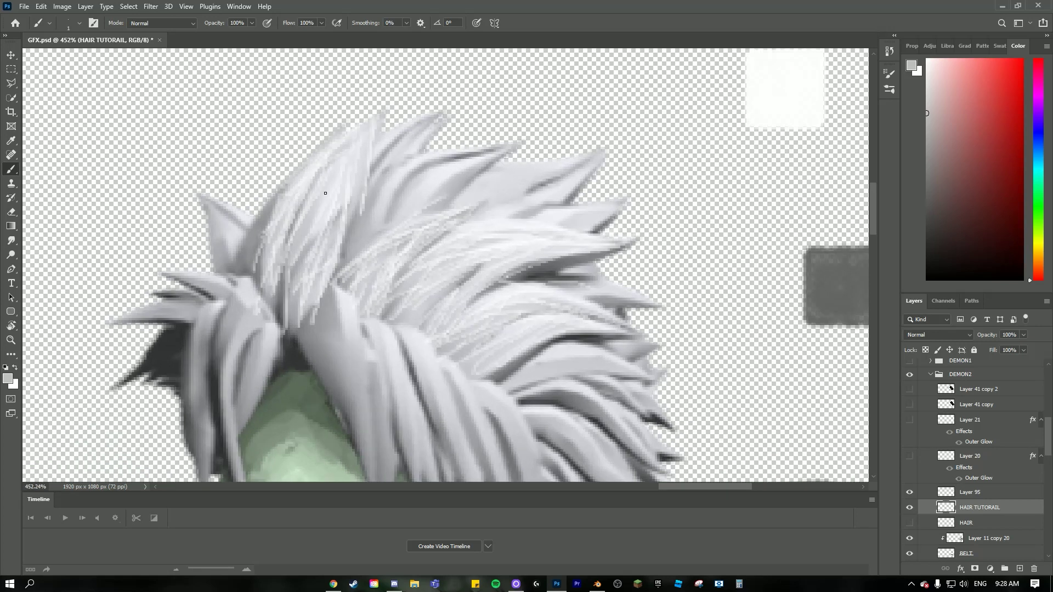
{"action": "left_click_drag", "start_coordinate": [336, 164], "coordinate": [319, 233]}
{"action": "left_click_drag", "start_coordinate": [352, 150], "coordinate": [306, 300]}
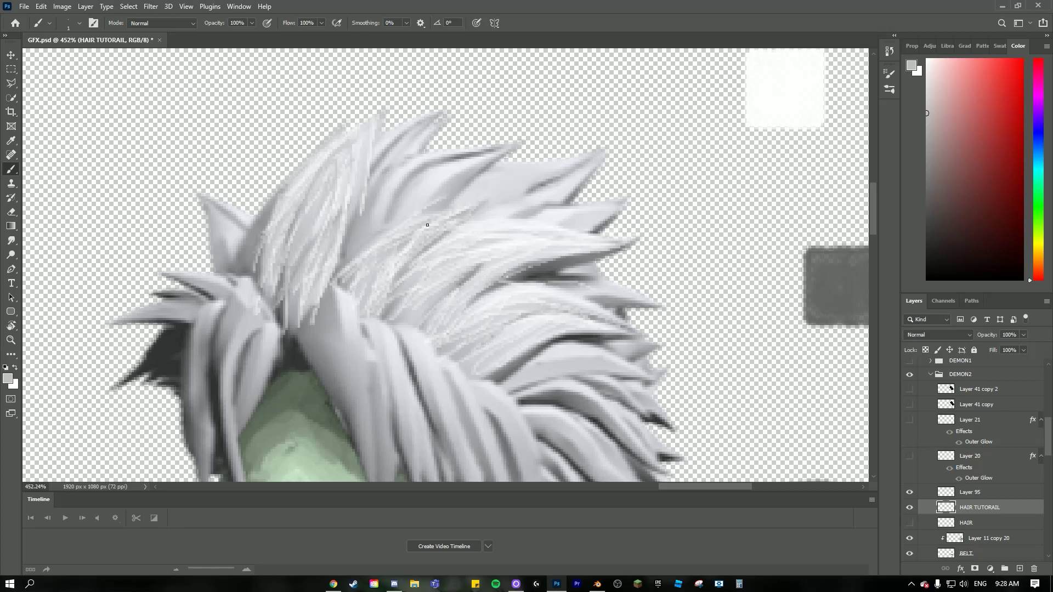
{"action": "left_click_drag", "start_coordinate": [363, 313], "coordinate": [437, 218]}
{"action": "mouse_move", "coordinate": [476, 252]}
{"action": "left_mouse_down"}
{"action": "mouse_move", "coordinate": [563, 229]}
{"action": "mouse_move", "coordinate": [557, 253]}
{"action": "mouse_move", "coordinate": [602, 246]}
{"action": "mouse_move", "coordinate": [573, 240]}
{"action": "left_mouse_up"}
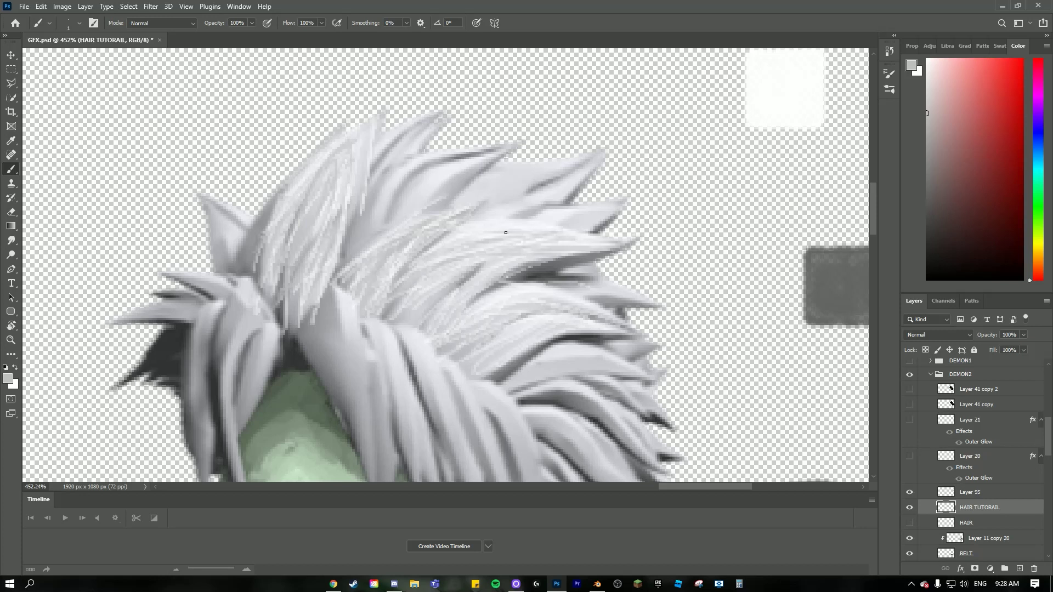
{"action": "left_click_drag", "start_coordinate": [470, 242], "coordinate": [568, 237]}
{"action": "left_click_drag", "start_coordinate": [486, 333], "coordinate": [574, 315]}
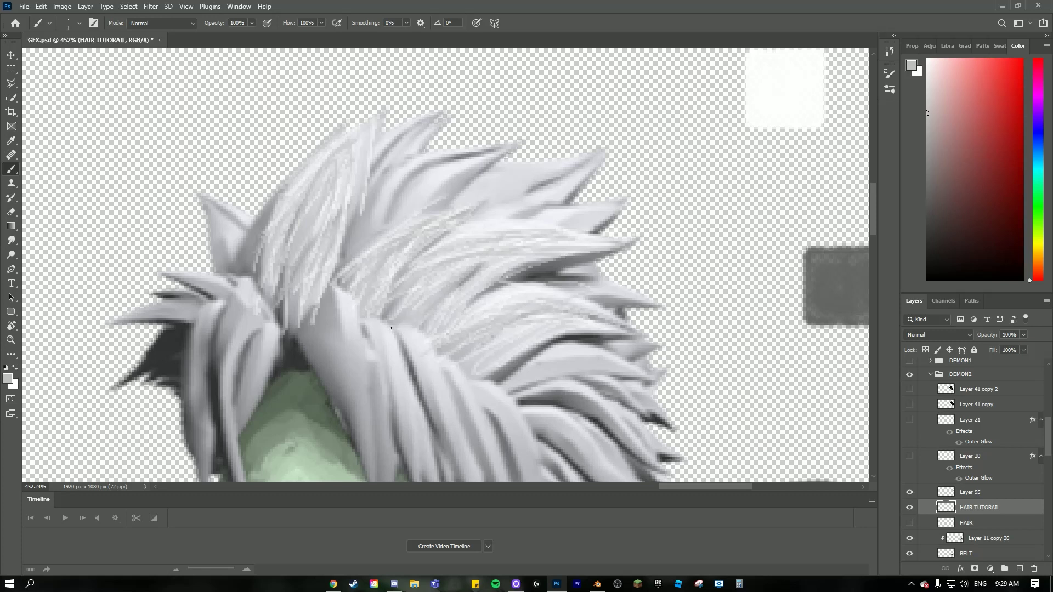
Step: Sample the dark grey swatch and paint thin dark shadow strands through the upper-left and middle tufts
{"action": "scroll", "coordinate": [441, 296], "scroll_direction": "down", "scroll_amount": 5}
{"action": "scroll", "coordinate": [442, 296], "scroll_direction": "down", "scroll_amount": 1}
{"action": "left_click", "coordinate": [692, 256], "text": "alt"}
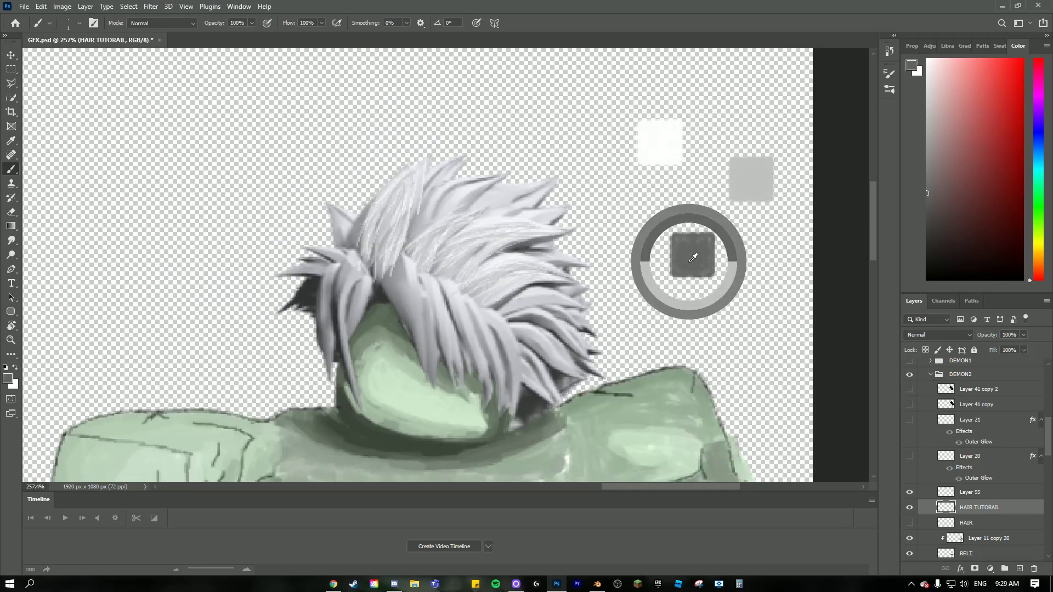
{"action": "scroll", "coordinate": [569, 275], "scroll_direction": "up", "scroll_amount": 5}
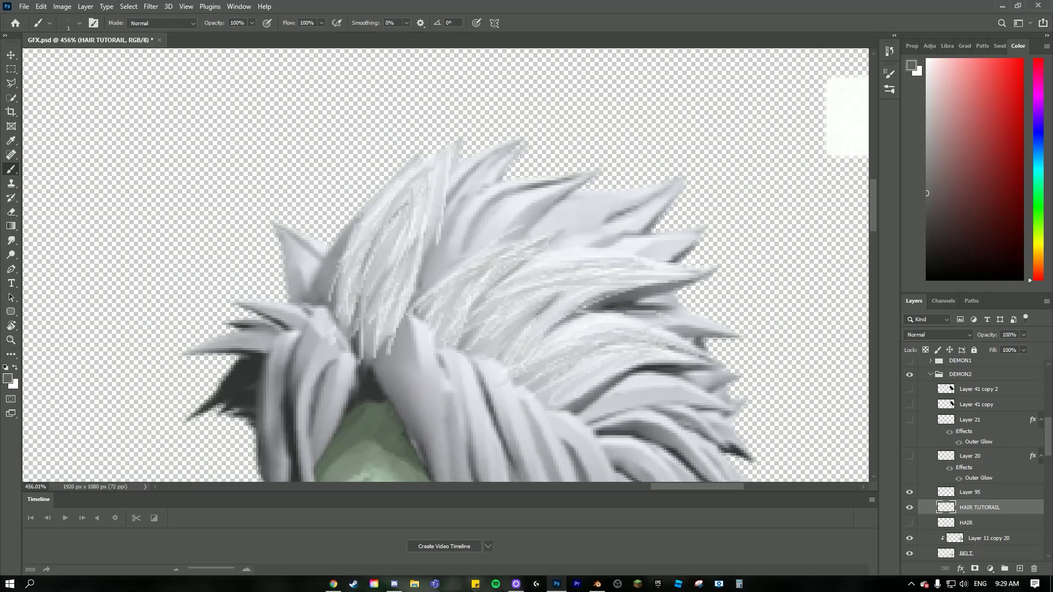
{"action": "left_click_drag", "start_coordinate": [402, 208], "coordinate": [350, 338]}
{"action": "left_click_drag", "start_coordinate": [426, 191], "coordinate": [354, 328]}
{"action": "left_click_drag", "start_coordinate": [429, 323], "coordinate": [513, 247]}
{"action": "left_click_drag", "start_coordinate": [480, 352], "coordinate": [577, 279]}
{"action": "left_click_drag", "start_coordinate": [483, 329], "coordinate": [577, 267]}
{"action": "left_click_drag", "start_coordinate": [507, 296], "coordinate": [602, 261]}
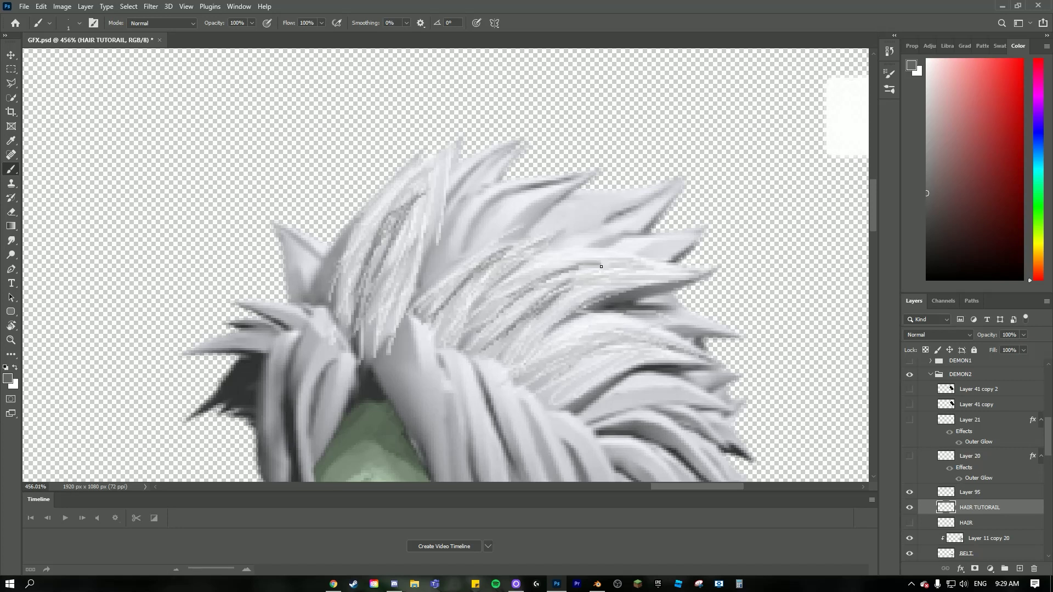
{"action": "left_click_drag", "start_coordinate": [540, 286], "coordinate": [611, 265]}
{"action": "scroll", "coordinate": [552, 298], "scroll_direction": "down", "scroll_amount": 4}
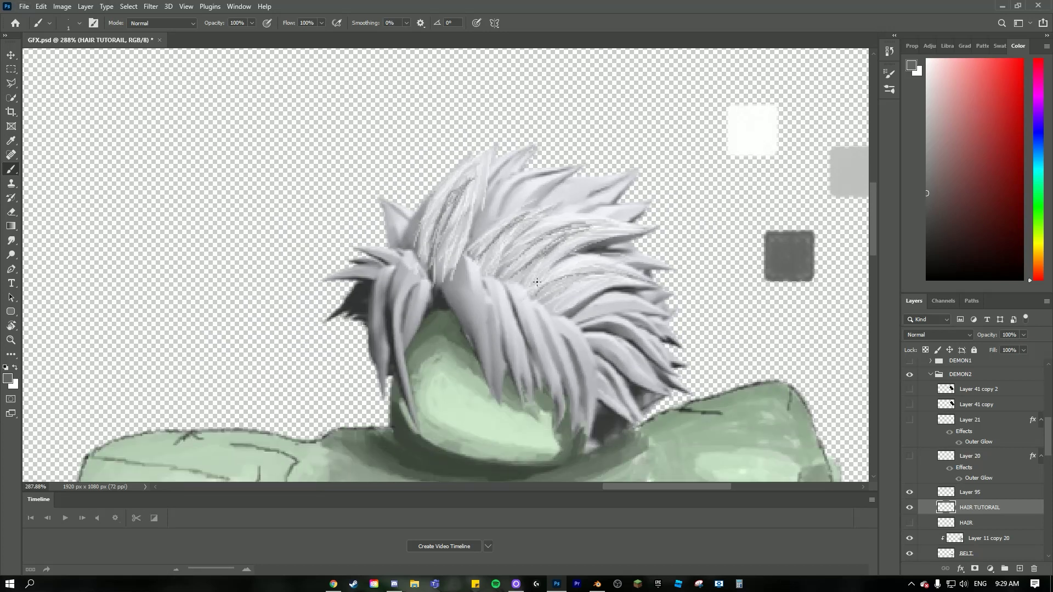
{"action": "scroll", "coordinate": [553, 298], "scroll_direction": "down", "scroll_amount": 12}
{"action": "scroll", "coordinate": [727, 248], "scroll_direction": "up", "scroll_amount": 10}
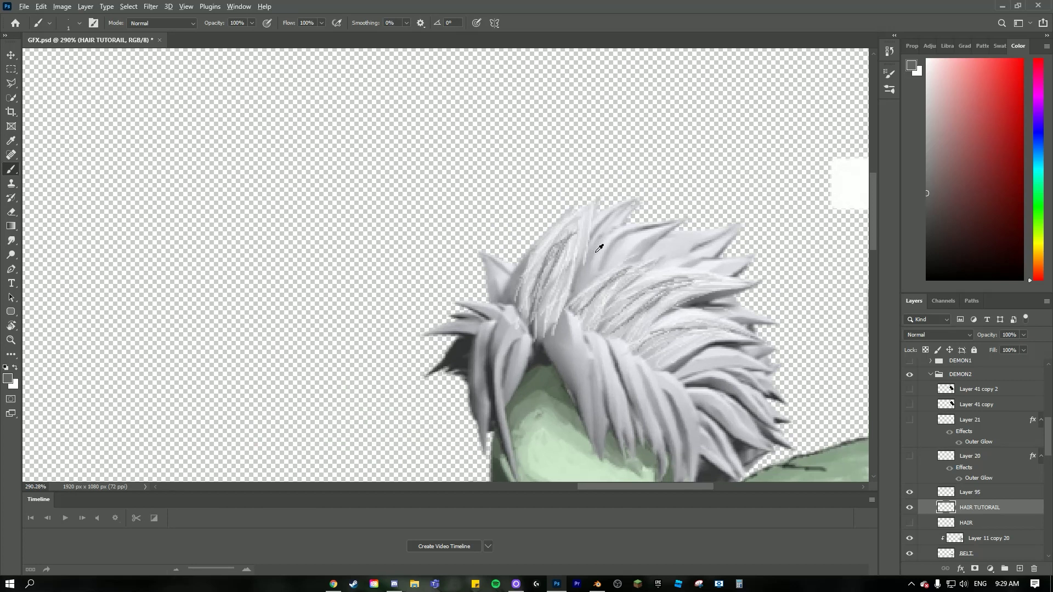
Step: Sample the white swatch and paint thin white strands back over the dark strands on the upper-left tuft
{"action": "scroll", "coordinate": [687, 270], "scroll_direction": "up", "scroll_amount": 2}
{"action": "left_click_drag", "start_coordinate": [659, 487], "coordinate": [695, 492]}
{"action": "left_click", "coordinate": [629, 133], "text": "alt"}
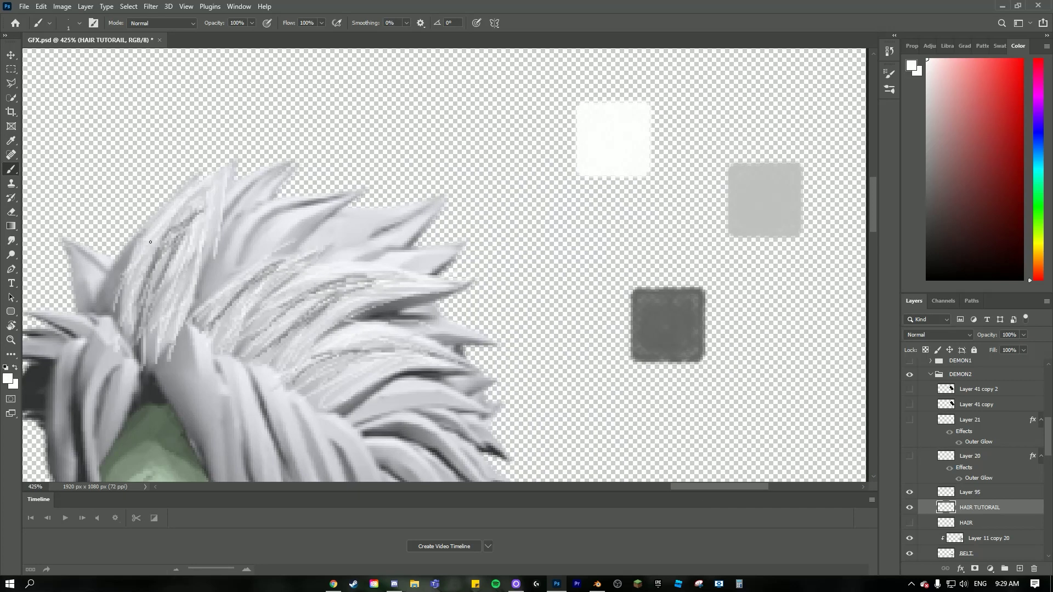
{"action": "mouse_move", "coordinate": [173, 230]}
{"action": "left_mouse_down"}
{"action": "mouse_move", "coordinate": [198, 211]}
{"action": "mouse_move", "coordinate": [174, 255]}
{"action": "left_mouse_up"}
{"action": "mouse_move", "coordinate": [188, 219]}
{"action": "left_mouse_down"}
{"action": "mouse_move", "coordinate": [175, 253]}
{"action": "mouse_move", "coordinate": [155, 263]}
{"action": "left_mouse_up"}
{"action": "left_click_drag", "start_coordinate": [170, 226], "coordinate": [123, 330]}
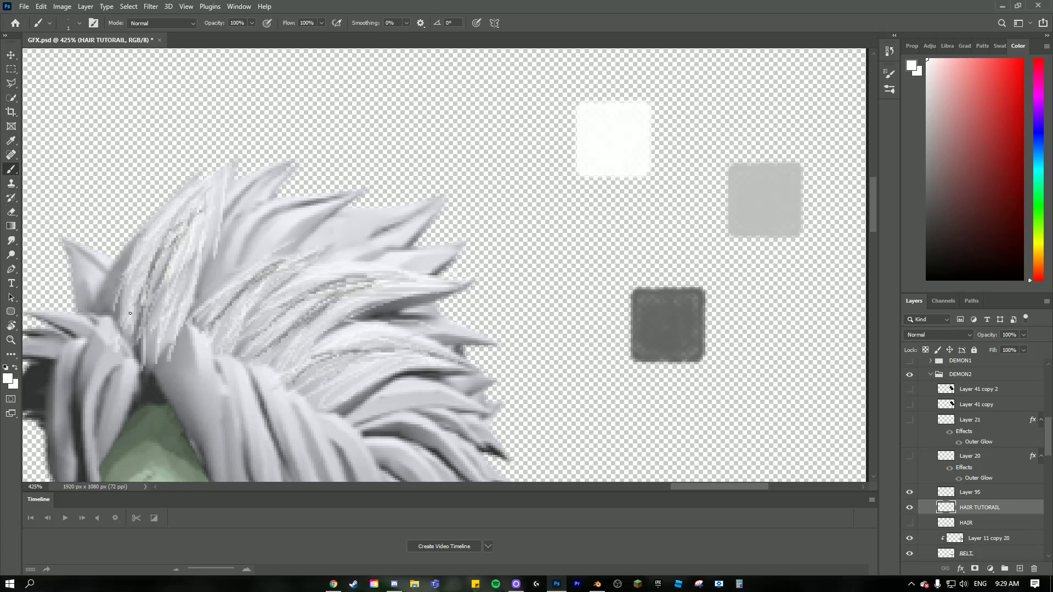
Step: Examine the shaded strands on the three detailed tufts up close and against the whole head
{"action": "scroll", "coordinate": [147, 265], "scroll_direction": "down", "scroll_amount": 6}
{"action": "scroll", "coordinate": [207, 274], "scroll_direction": "up", "scroll_amount": 2}
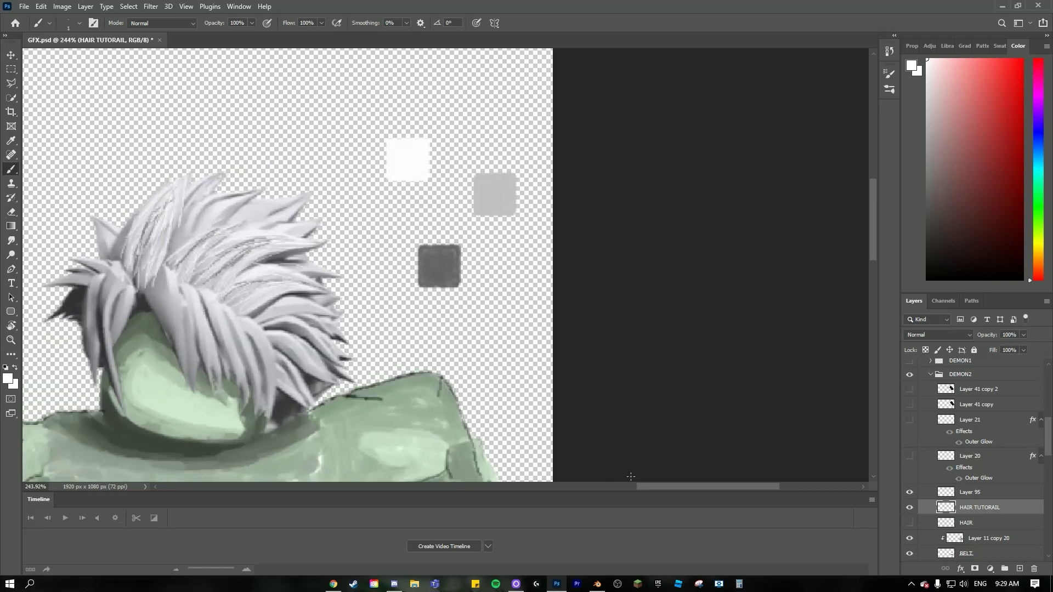
{"action": "left_click_drag", "start_coordinate": [663, 486], "coordinate": [620, 486]}
{"action": "scroll", "coordinate": [452, 327], "scroll_direction": "up", "scroll_amount": 5}
{"action": "scroll", "coordinate": [451, 298], "scroll_direction": "down", "scroll_amount": 3}
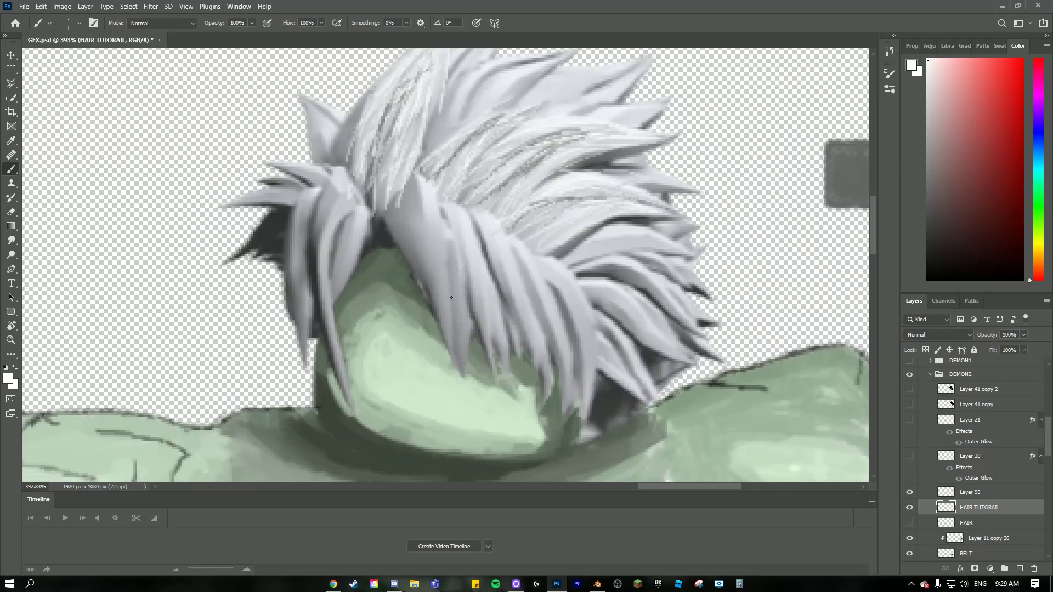
{"action": "scroll", "coordinate": [442, 252], "scroll_direction": "up", "scroll_amount": 3}
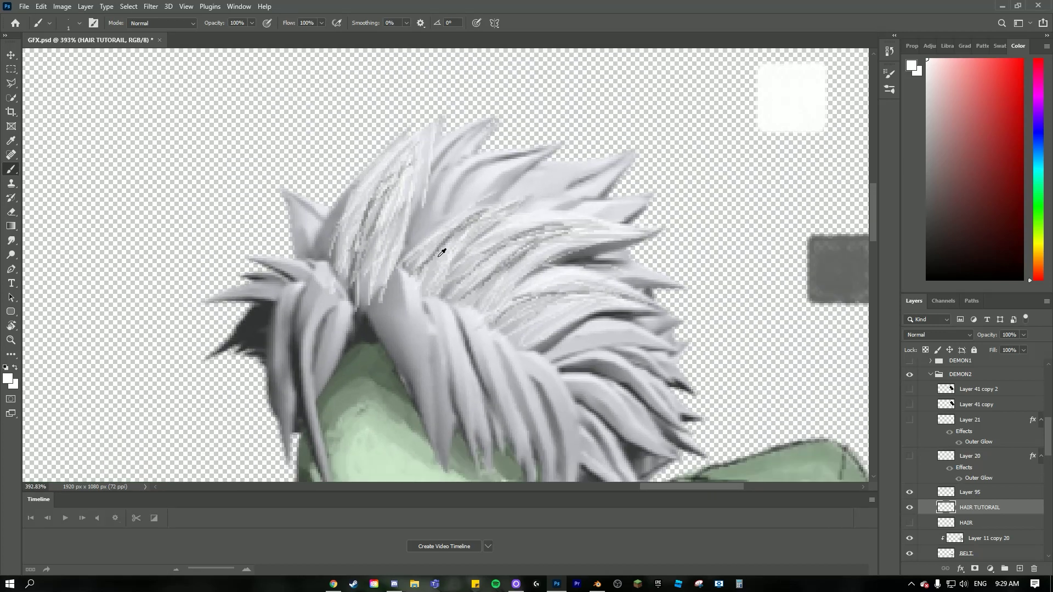
{"action": "scroll", "coordinate": [599, 234], "scroll_direction": "down", "scroll_amount": 1}
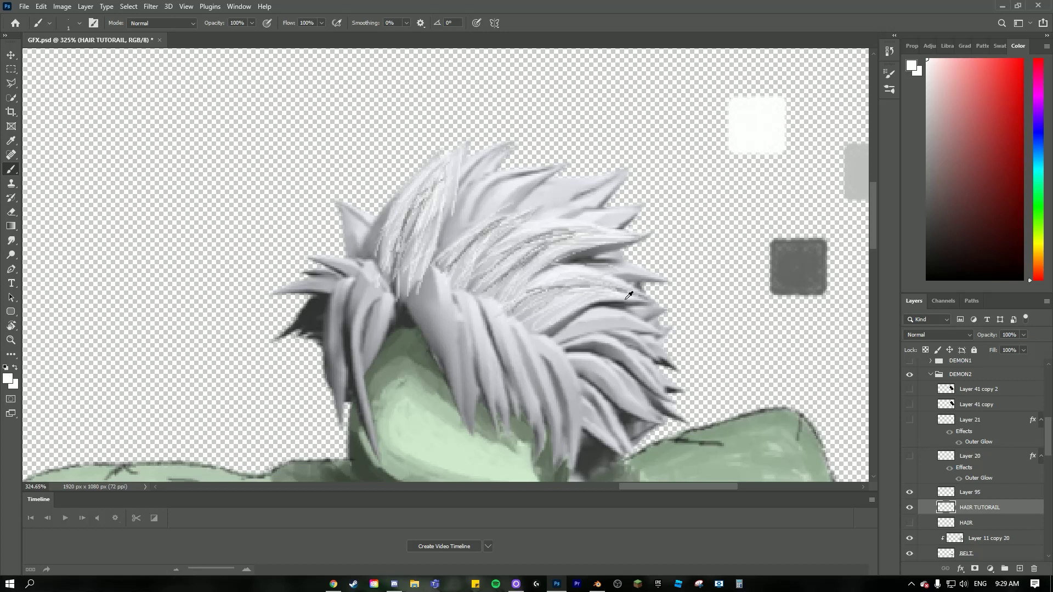
{"action": "scroll", "coordinate": [555, 236], "scroll_direction": "up", "scroll_amount": 2}
{"action": "scroll", "coordinate": [763, 271], "scroll_direction": "down", "scroll_amount": 1}
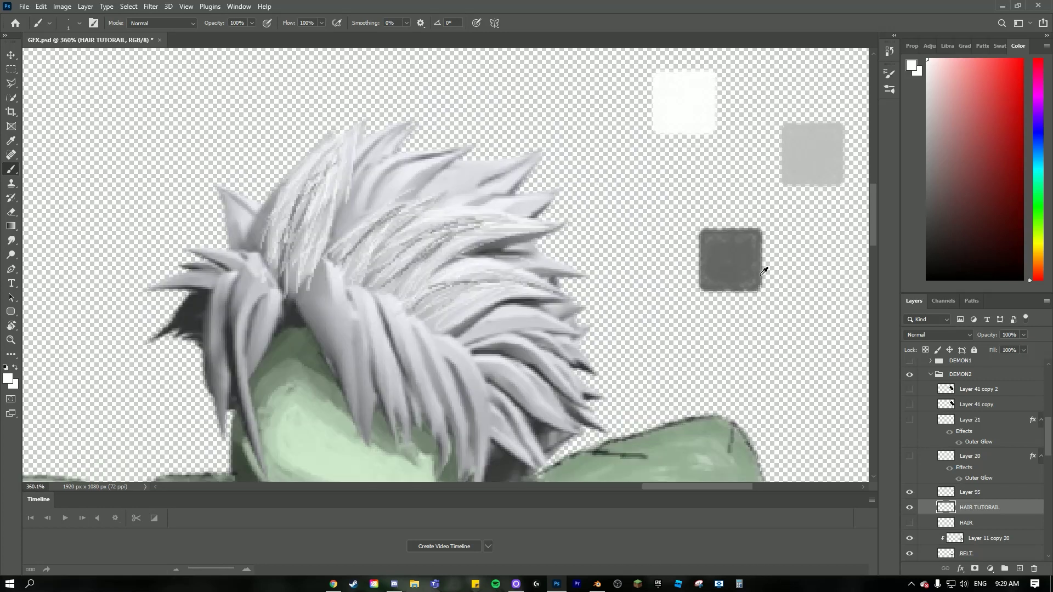
Step: Pick a medium grey paint colour, set the brush size to 34 px and make Layer 95 active
{"action": "left_click", "coordinate": [730, 256], "text": "alt"}
{"action": "left_click", "coordinate": [813, 139], "text": "alt"}
{"action": "left_click", "coordinate": [80, 24]}
{"action": "type", "text": "3"}
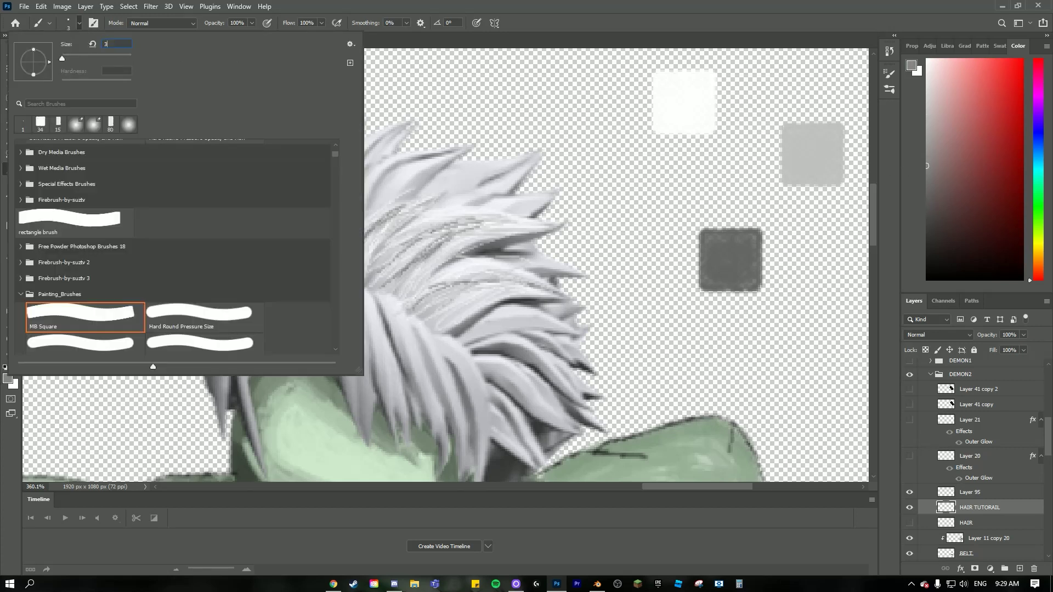
{"action": "type", "text": "4"}
{"action": "key", "text": "Return"}
{"action": "left_click", "coordinate": [971, 493]}
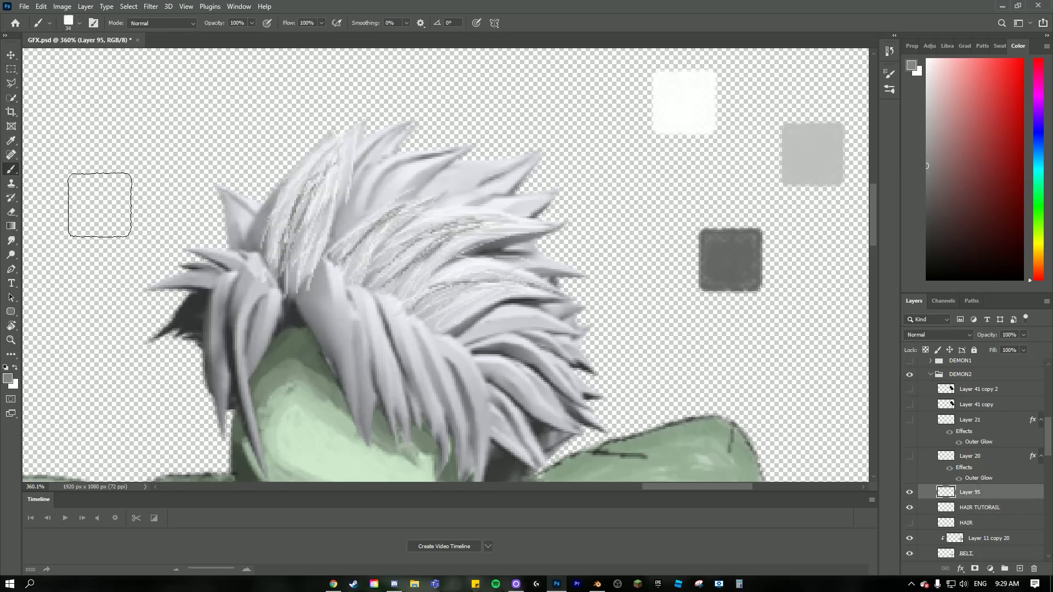
Step: Erase the dark grey swatch from Layer 95 with a smaller eraser
{"action": "left_click", "coordinate": [11, 212]}
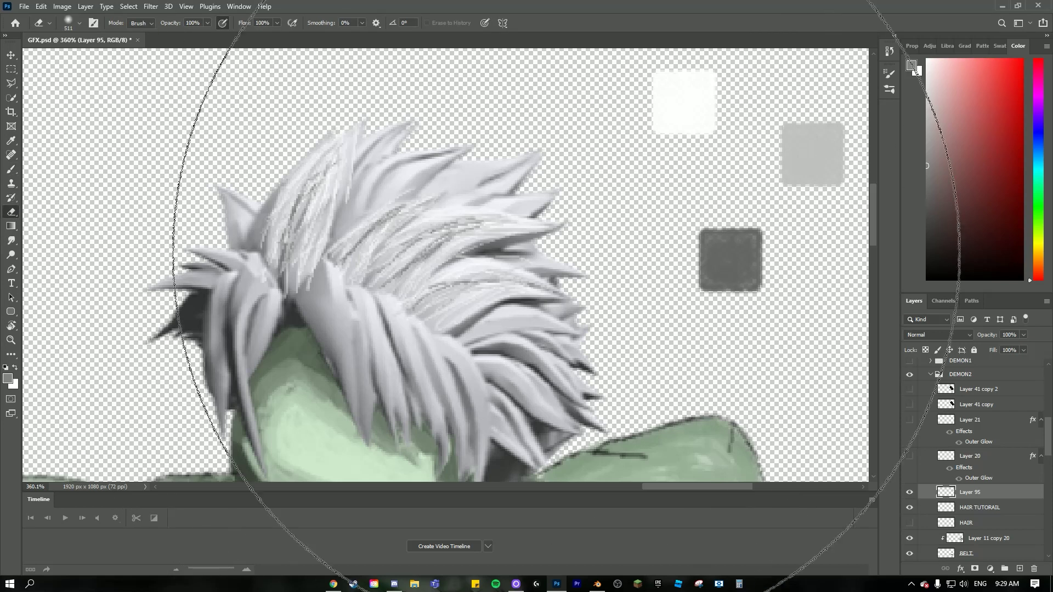
{"action": "left_click", "coordinate": [79, 24]}
{"action": "mouse_move", "coordinate": [79, 82]}
{"action": "left_mouse_down"}
{"action": "mouse_move", "coordinate": [133, 83]}
{"action": "mouse_move", "coordinate": [73, 58]}
{"action": "left_mouse_up"}
{"action": "mouse_move", "coordinate": [717, 236]}
{"action": "left_mouse_down"}
{"action": "mouse_move", "coordinate": [711, 274]}
{"action": "mouse_move", "coordinate": [738, 285]}
{"action": "left_mouse_up"}
Step: Paint a medium grey swatch with the brush where the dark grey one was
{"action": "left_click", "coordinate": [11, 169]}
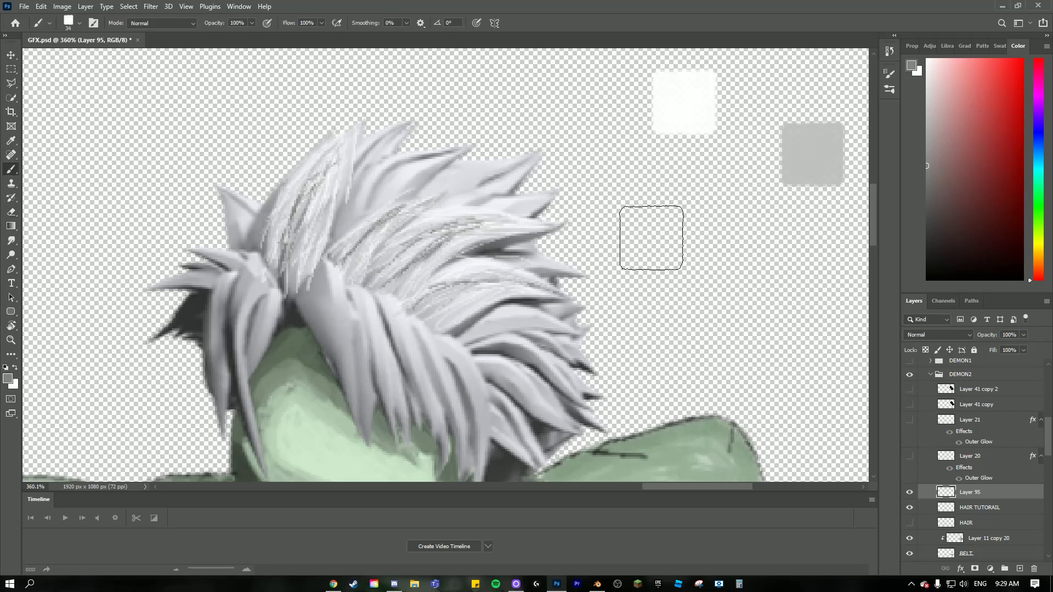
{"action": "left_click", "coordinate": [675, 246]}
{"action": "key", "text": "ctrl+z"}
{"action": "left_click", "coordinate": [727, 240]}
Step: Set the brush size to 1 px, sample the medium grey swatch and paint thin shadow strands down the upper-left tuft
{"action": "scroll", "coordinate": [500, 251], "scroll_direction": "down", "scroll_amount": 1}
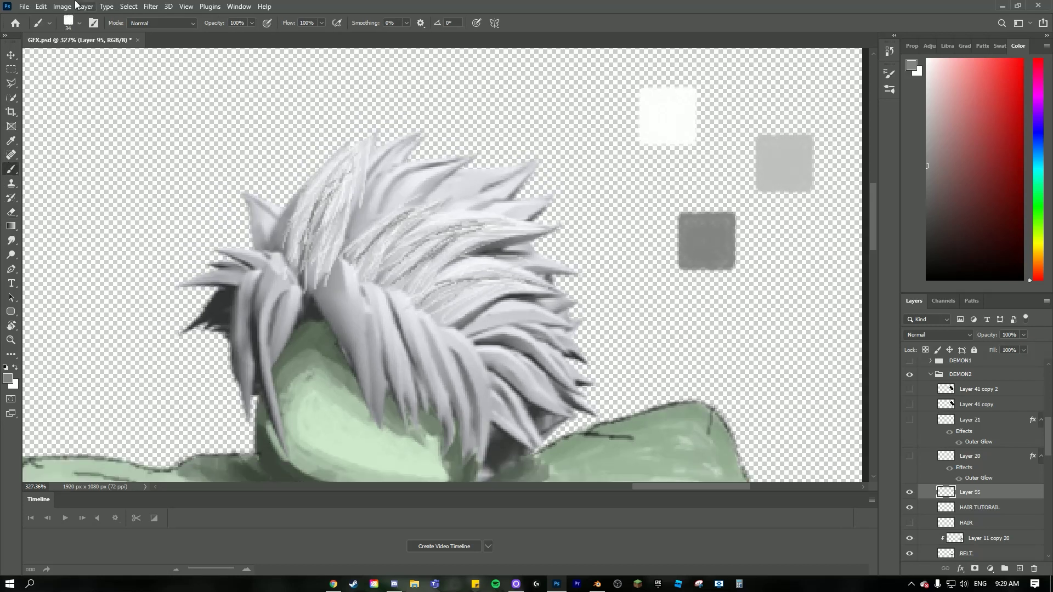
{"action": "left_click", "coordinate": [70, 23]}
{"action": "type", "text": "1"}
{"action": "key", "text": "Return"}
{"action": "left_click", "coordinate": [719, 236], "text": "alt"}
{"action": "scroll", "coordinate": [397, 250], "scroll_direction": "up", "scroll_amount": 4}
{"action": "left_click_drag", "start_coordinate": [316, 164], "coordinate": [268, 244]}
{"action": "left_click_drag", "start_coordinate": [307, 136], "coordinate": [262, 247]}
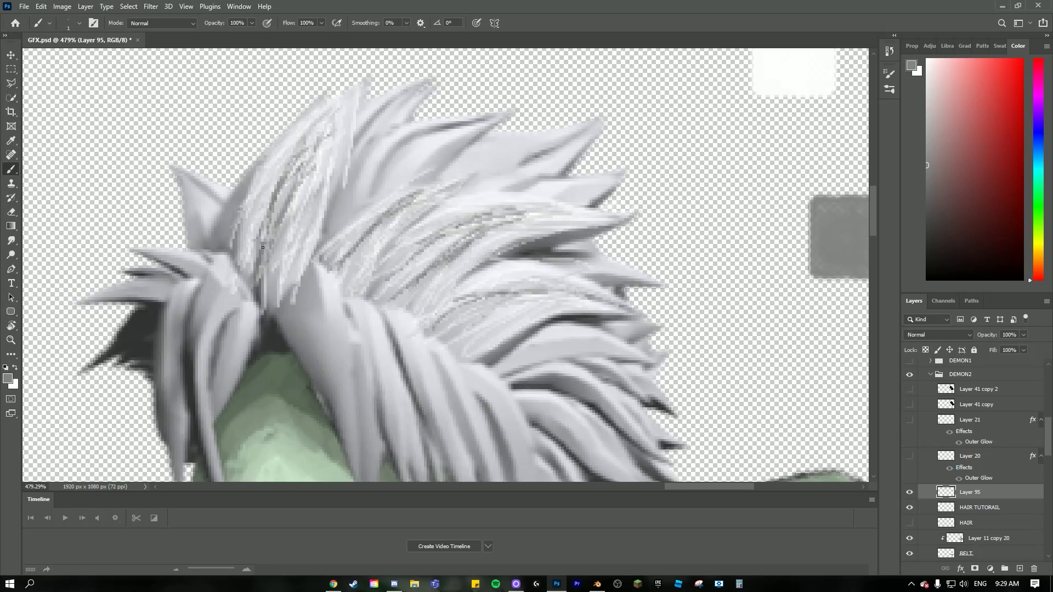
{"action": "mouse_move", "coordinate": [327, 112]}
{"action": "left_mouse_down"}
{"action": "mouse_move", "coordinate": [276, 206]}
{"action": "mouse_move", "coordinate": [299, 184]}
{"action": "left_mouse_up"}
Step: Paint medium grey shadow strands along the middle tufts from their roots toward the tips
{"action": "mouse_move", "coordinate": [300, 186]}
{"action": "left_mouse_down"}
{"action": "mouse_move", "coordinate": [283, 262]}
{"action": "mouse_move", "coordinate": [439, 195]}
{"action": "left_mouse_up"}
{"action": "left_click_drag", "start_coordinate": [366, 258], "coordinate": [440, 187]}
{"action": "left_click_drag", "start_coordinate": [342, 285], "coordinate": [381, 225]}
{"action": "mouse_move", "coordinate": [405, 278]}
{"action": "left_mouse_down"}
{"action": "mouse_move", "coordinate": [493, 215]}
{"action": "mouse_move", "coordinate": [518, 216]}
{"action": "left_mouse_up"}
{"action": "mouse_move", "coordinate": [469, 247]}
{"action": "left_mouse_down"}
{"action": "mouse_move", "coordinate": [556, 231]}
{"action": "mouse_move", "coordinate": [568, 208]}
{"action": "left_mouse_up"}
{"action": "mouse_move", "coordinate": [400, 286]}
{"action": "left_mouse_down"}
{"action": "mouse_move", "coordinate": [517, 217]}
{"action": "mouse_move", "coordinate": [452, 231]}
{"action": "left_mouse_up"}
Step: Paint medium grey shadow strands along the lower tuft and add a few more near the middle tuft's root and tip
{"action": "left_click_drag", "start_coordinate": [445, 324], "coordinate": [581, 278]}
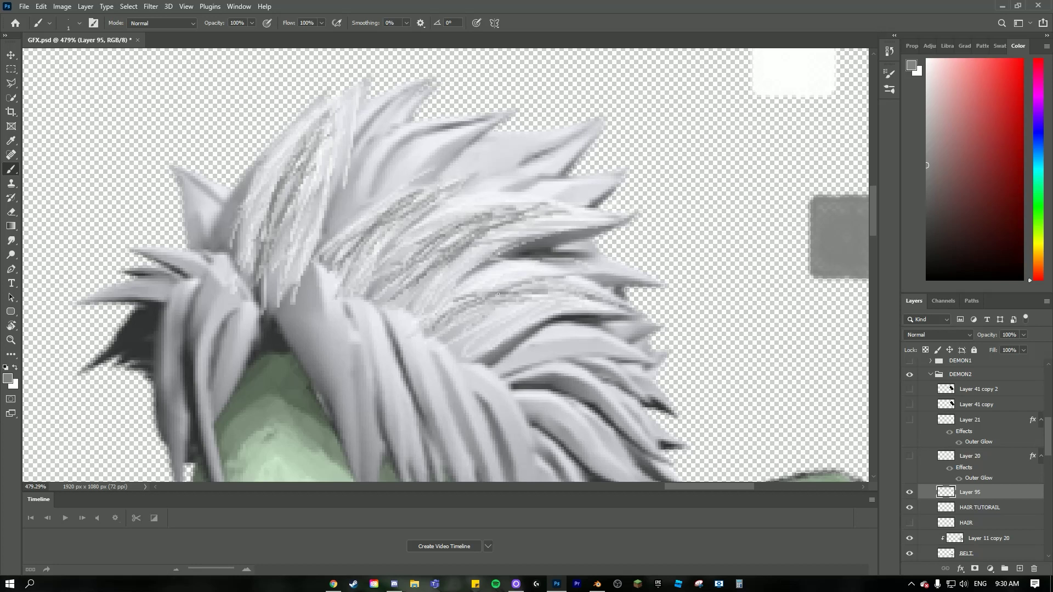
{"action": "left_click_drag", "start_coordinate": [508, 300], "coordinate": [575, 292]}
{"action": "mouse_move", "coordinate": [456, 335]}
{"action": "left_mouse_down"}
{"action": "mouse_move", "coordinate": [524, 298]}
{"action": "mouse_move", "coordinate": [504, 309]}
{"action": "left_mouse_up"}
{"action": "mouse_move", "coordinate": [451, 345]}
{"action": "left_mouse_down"}
{"action": "mouse_move", "coordinate": [489, 307]}
{"action": "mouse_move", "coordinate": [473, 319]}
{"action": "left_mouse_up"}
{"action": "left_click_drag", "start_coordinate": [436, 246], "coordinate": [394, 311]}
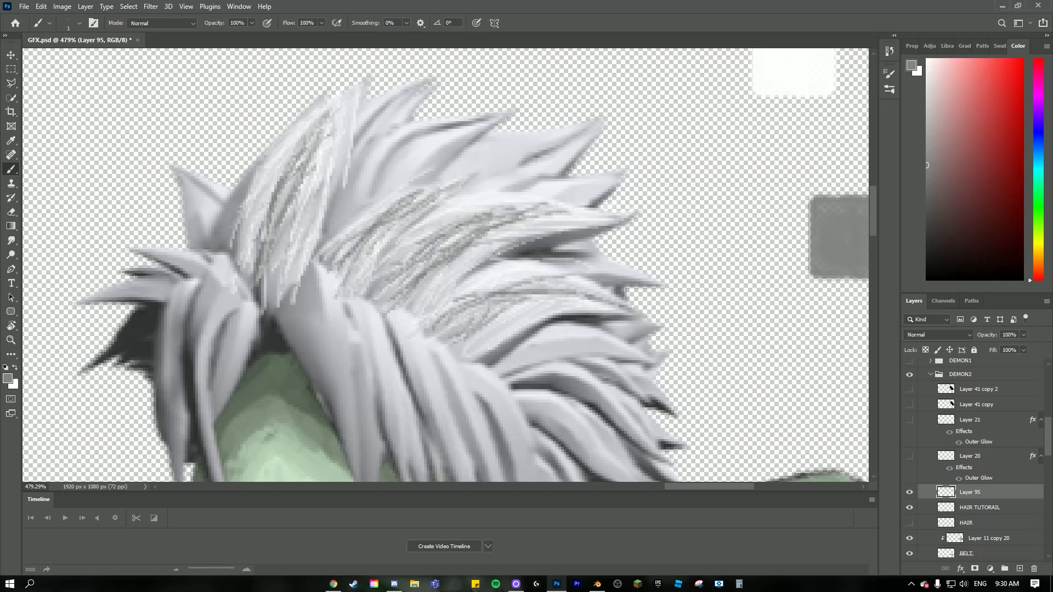
{"action": "left_click_drag", "start_coordinate": [560, 212], "coordinate": [589, 215]}
{"action": "left_click_drag", "start_coordinate": [464, 252], "coordinate": [550, 221]}
Step: Inspect the grey shadow strands across the hair from far and near
{"action": "scroll", "coordinate": [507, 214], "scroll_direction": "down", "scroll_amount": 4}
{"action": "scroll", "coordinate": [505, 258], "scroll_direction": "up", "scroll_amount": 1}
{"action": "scroll", "coordinate": [551, 297], "scroll_direction": "up", "scroll_amount": 1}
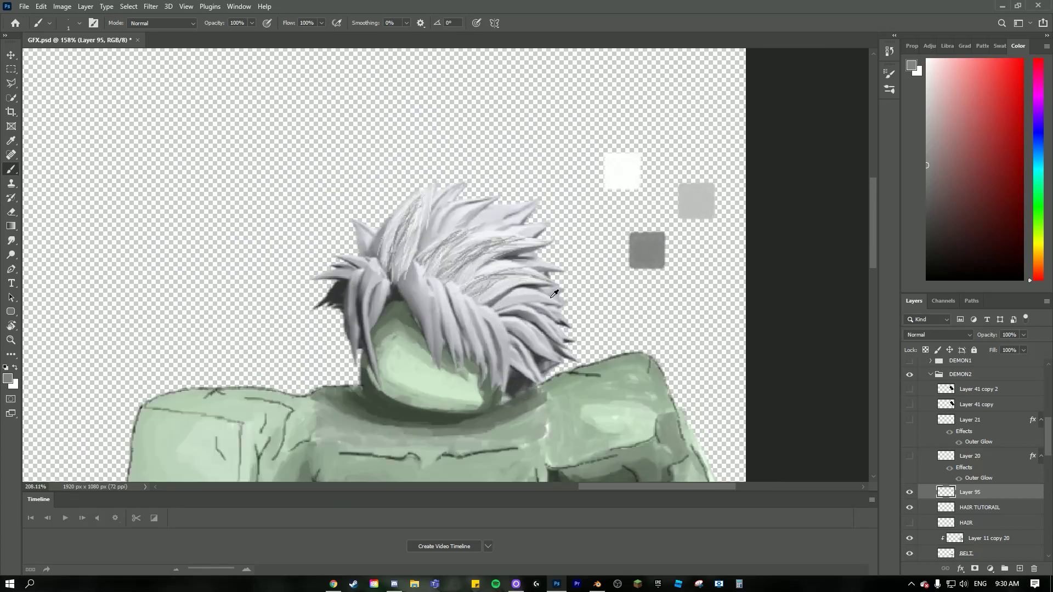
{"action": "scroll", "coordinate": [554, 294], "scroll_direction": "up", "scroll_amount": 3}
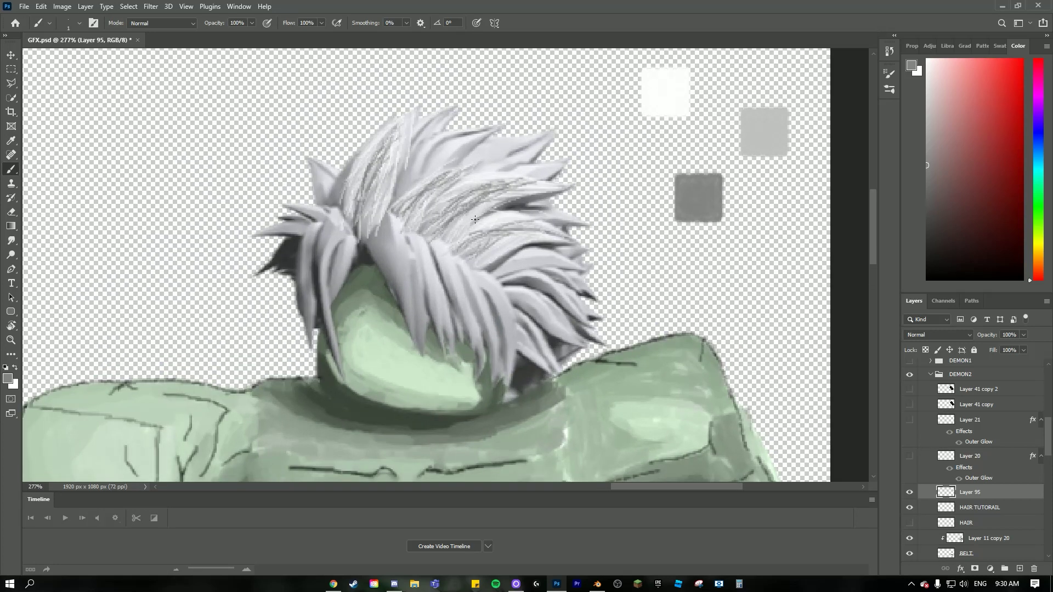
{"action": "scroll", "coordinate": [474, 219], "scroll_direction": "up", "scroll_amount": 2}
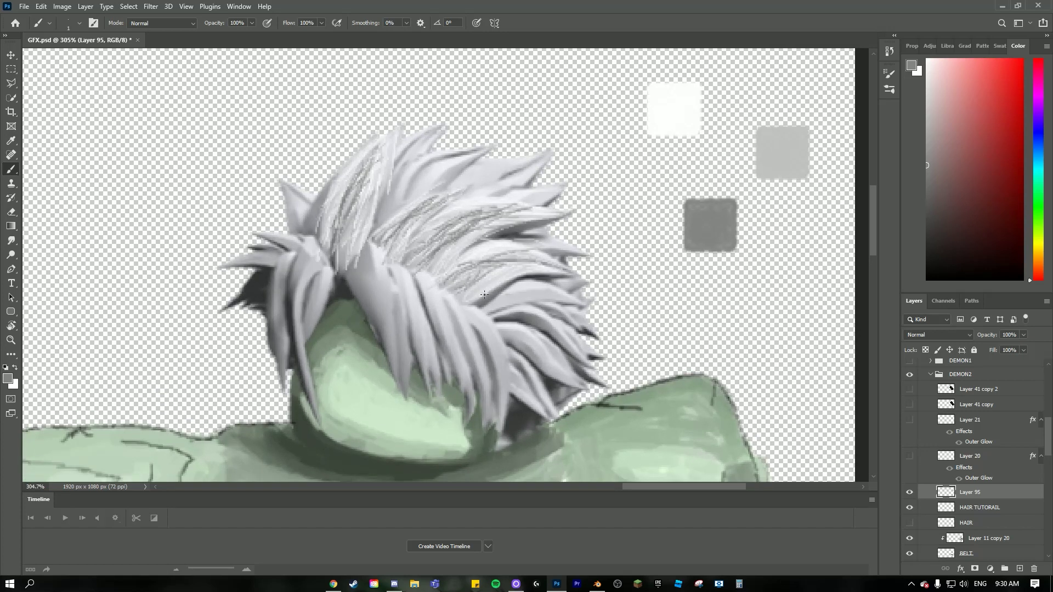
{"action": "scroll", "coordinate": [484, 295], "scroll_direction": "down", "scroll_amount": 1}
{"action": "scroll", "coordinate": [329, 264], "scroll_direction": "up", "scroll_amount": 2}
{"action": "scroll", "coordinate": [238, 247], "scroll_direction": "down", "scroll_amount": 2}
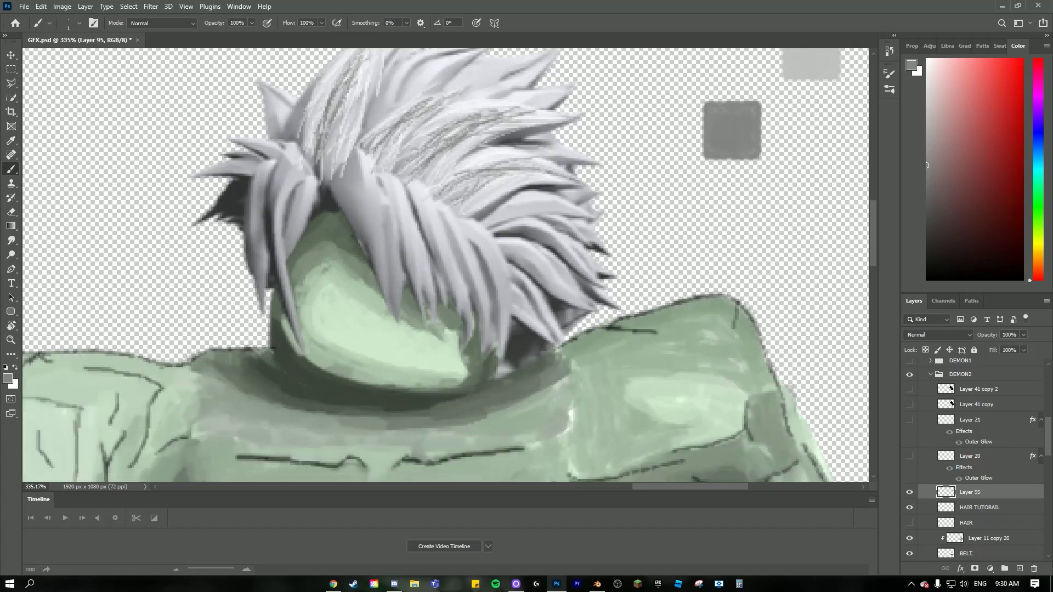
{"action": "scroll", "coordinate": [733, 214], "scroll_direction": "up", "scroll_amount": 4}
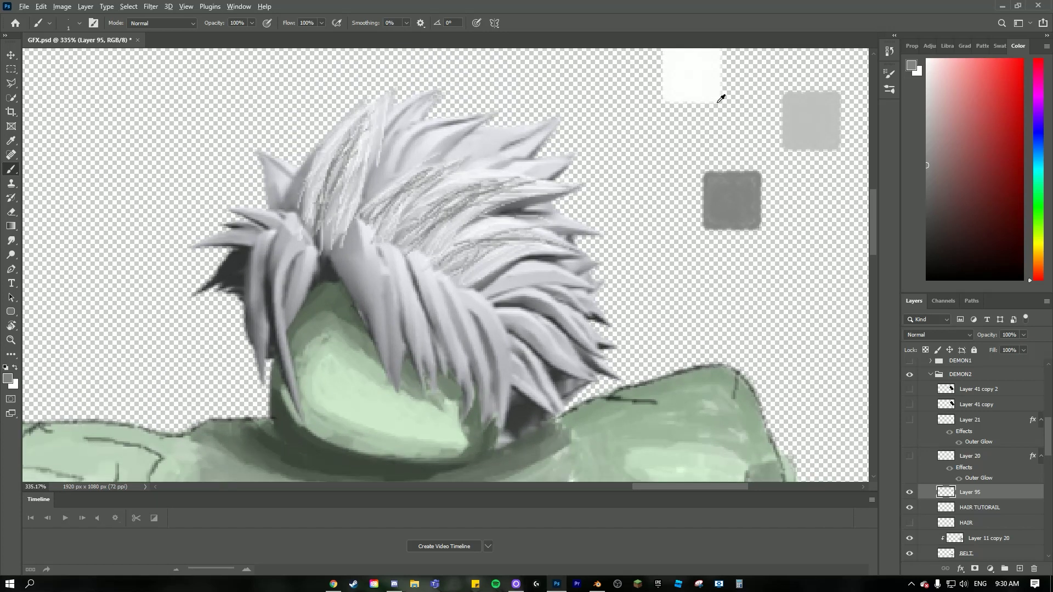
Step: Sample the white swatch and paint long white strands down the first fringe lock over the face, from root to tip
{"action": "left_click", "coordinate": [716, 98], "text": "alt"}
{"action": "scroll", "coordinate": [363, 335], "scroll_direction": "up", "scroll_amount": 4}
{"action": "left_click_drag", "start_coordinate": [392, 246], "coordinate": [422, 361]}
{"action": "left_click_drag", "start_coordinate": [380, 230], "coordinate": [426, 422]}
{"action": "left_click_drag", "start_coordinate": [371, 222], "coordinate": [400, 329]}
{"action": "left_click_drag", "start_coordinate": [357, 181], "coordinate": [434, 433]}
{"action": "left_click_drag", "start_coordinate": [352, 177], "coordinate": [411, 385]}
{"action": "left_click_drag", "start_coordinate": [347, 197], "coordinate": [399, 421]}
{"action": "left_click_drag", "start_coordinate": [362, 214], "coordinate": [399, 359]}
{"action": "left_click_drag", "start_coordinate": [379, 216], "coordinate": [410, 371]}
Step: Paint fine white strands down the middle fringe locks to their tips
{"action": "left_click_drag", "start_coordinate": [414, 245], "coordinate": [467, 395]}
{"action": "mouse_move", "coordinate": [417, 246]}
{"action": "left_mouse_down"}
{"action": "mouse_move", "coordinate": [454, 388]}
{"action": "mouse_move", "coordinate": [463, 351]}
{"action": "left_mouse_up"}
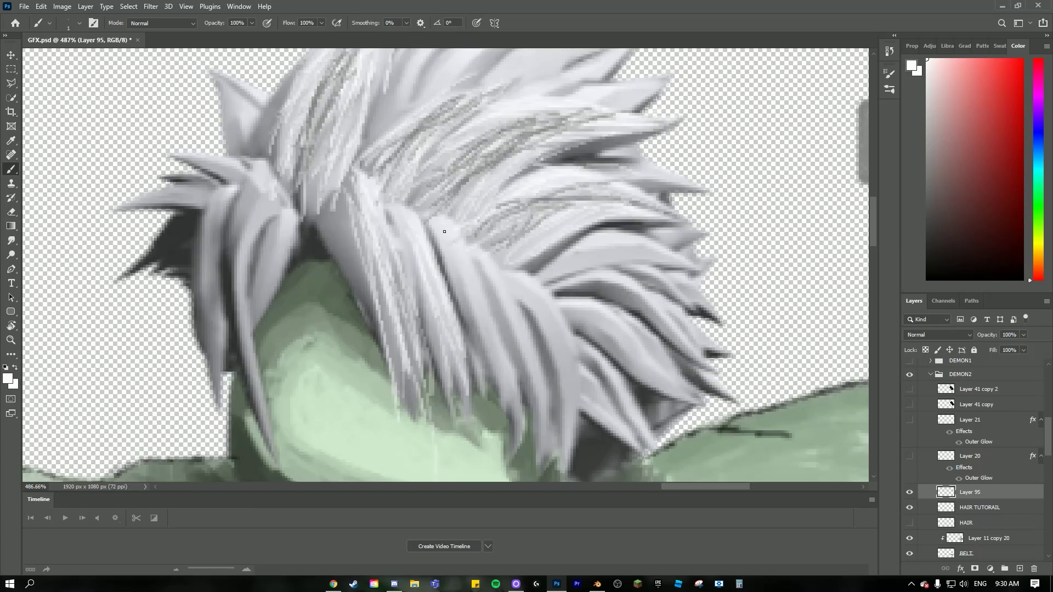
{"action": "left_click_drag", "start_coordinate": [445, 229], "coordinate": [486, 354]}
{"action": "left_click_drag", "start_coordinate": [458, 251], "coordinate": [511, 376]}
{"action": "left_click_drag", "start_coordinate": [478, 299], "coordinate": [517, 438]}
{"action": "left_click_drag", "start_coordinate": [427, 216], "coordinate": [467, 357]}
{"action": "left_click_drag", "start_coordinate": [408, 253], "coordinate": [440, 376]}
{"action": "left_click_drag", "start_coordinate": [432, 322], "coordinate": [462, 408]}
{"action": "mouse_move", "coordinate": [475, 269]}
{"action": "left_mouse_down"}
{"action": "mouse_move", "coordinate": [522, 423]}
{"action": "mouse_move", "coordinate": [527, 395]}
{"action": "left_mouse_up"}
Step: Paint white strands along the outermost fringe lock from its root down to the tip beside the jaw
{"action": "scroll", "coordinate": [518, 301], "scroll_direction": "down", "scroll_amount": 1}
{"action": "scroll", "coordinate": [518, 301], "scroll_direction": "down", "scroll_amount": 4}
{"action": "left_click_drag", "start_coordinate": [521, 248], "coordinate": [527, 299]}
{"action": "left_click_drag", "start_coordinate": [531, 225], "coordinate": [558, 339]}
{"action": "left_click_drag", "start_coordinate": [547, 311], "coordinate": [552, 357]}
{"action": "left_click_drag", "start_coordinate": [532, 321], "coordinate": [536, 348]}
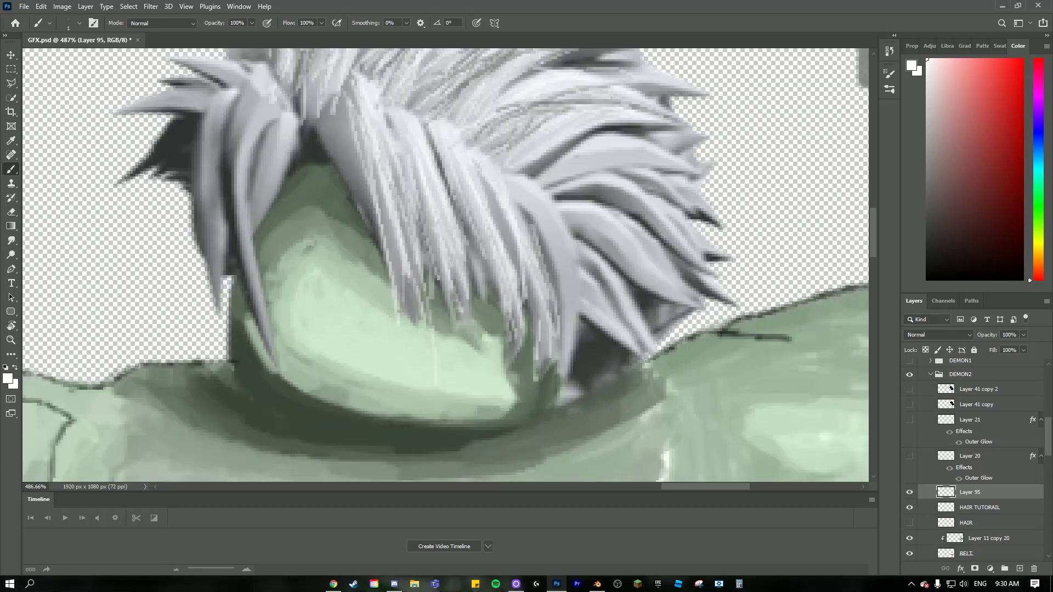
{"action": "left_click", "coordinate": [494, 183]}
{"action": "left_click_drag", "start_coordinate": [537, 209], "coordinate": [565, 256]}
{"action": "left_click_drag", "start_coordinate": [511, 188], "coordinate": [575, 276]}
{"action": "left_click_drag", "start_coordinate": [548, 185], "coordinate": [577, 274]}
{"action": "left_click_drag", "start_coordinate": [554, 228], "coordinate": [563, 378]}
Step: Hide and reshow Layer 95 to compare the hair with and without its painted strands
{"action": "scroll", "coordinate": [565, 350], "scroll_direction": "down", "scroll_amount": 3}
{"action": "scroll", "coordinate": [548, 326], "scroll_direction": "down", "scroll_amount": 2}
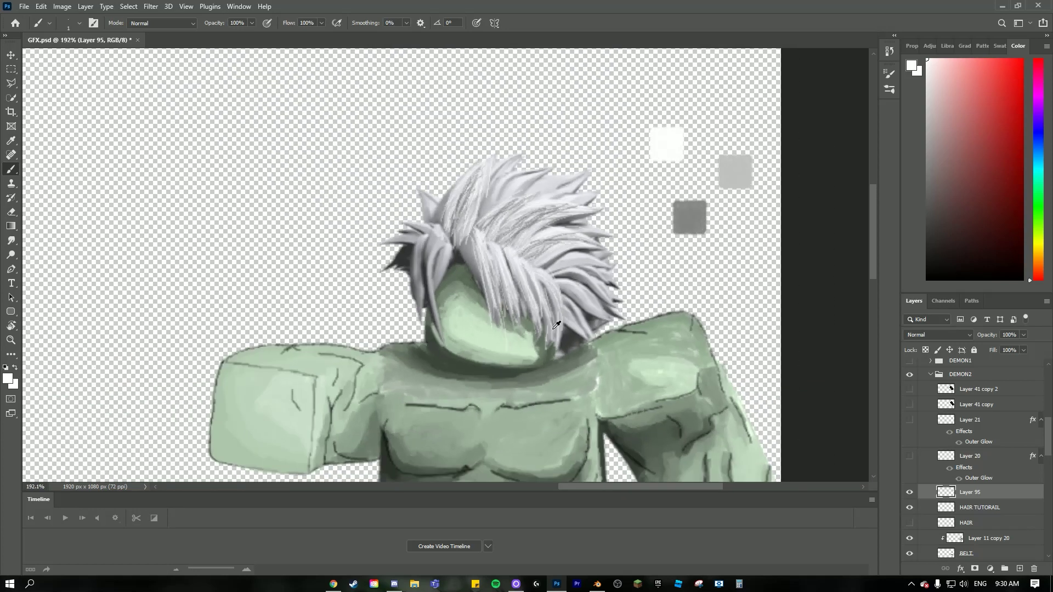
{"action": "left_click", "coordinate": [910, 492]}
{"action": "left_click", "coordinate": [909, 492]}
{"action": "scroll", "coordinate": [673, 311], "scroll_direction": "up", "scroll_amount": 1}
{"action": "scroll", "coordinate": [684, 315], "scroll_direction": "up", "scroll_amount": 1}
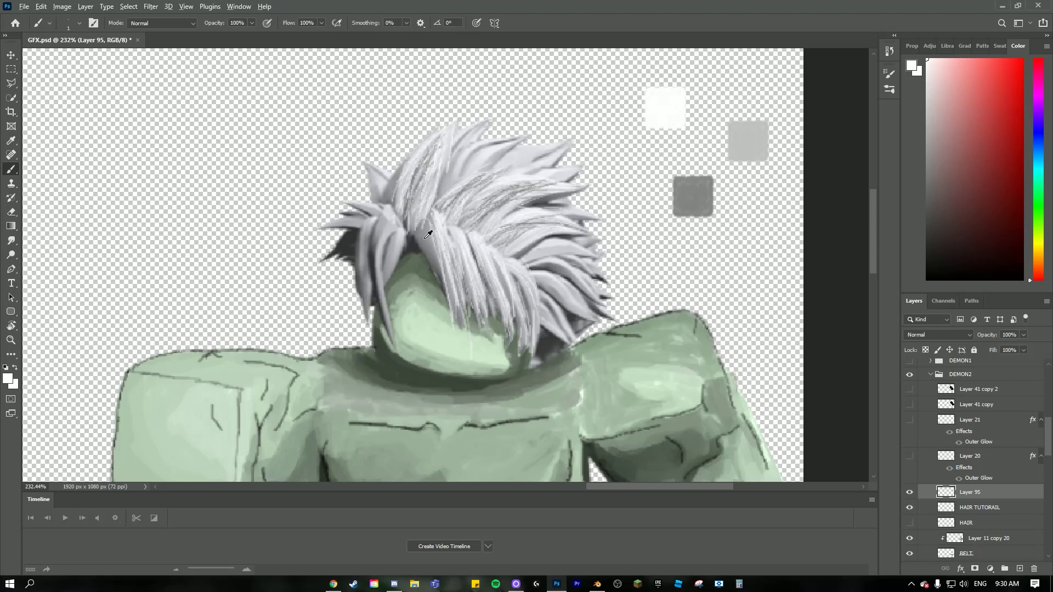
Step: Try to paint white strands running past the tips of the two thin locks beside the face
{"action": "scroll", "coordinate": [378, 219], "scroll_direction": "up", "scroll_amount": 12}
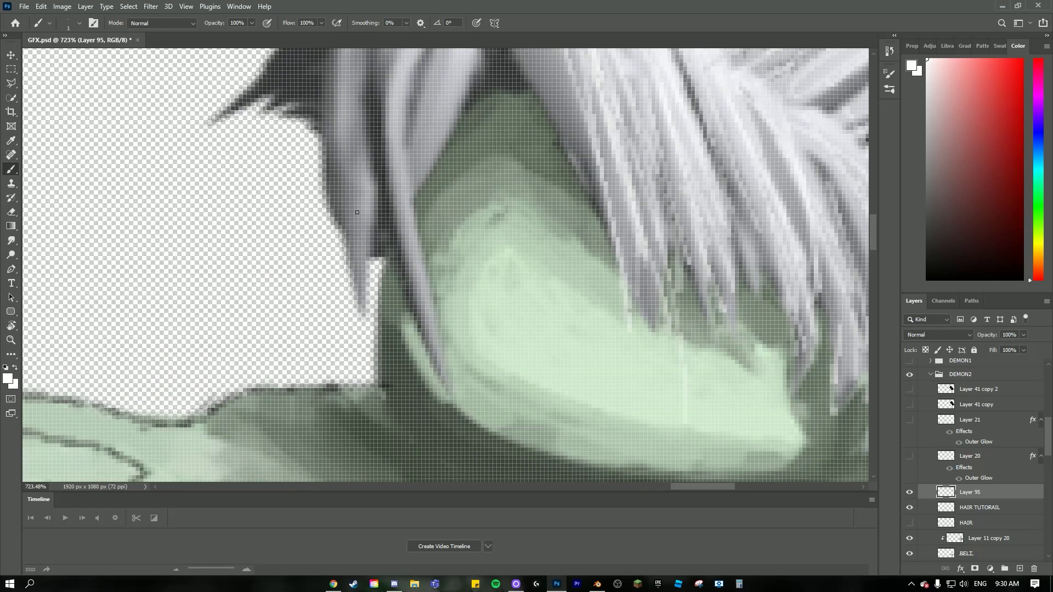
{"action": "scroll", "coordinate": [357, 213], "scroll_direction": "down", "scroll_amount": 5}
{"action": "left_click_drag", "start_coordinate": [352, 206], "coordinate": [357, 255]}
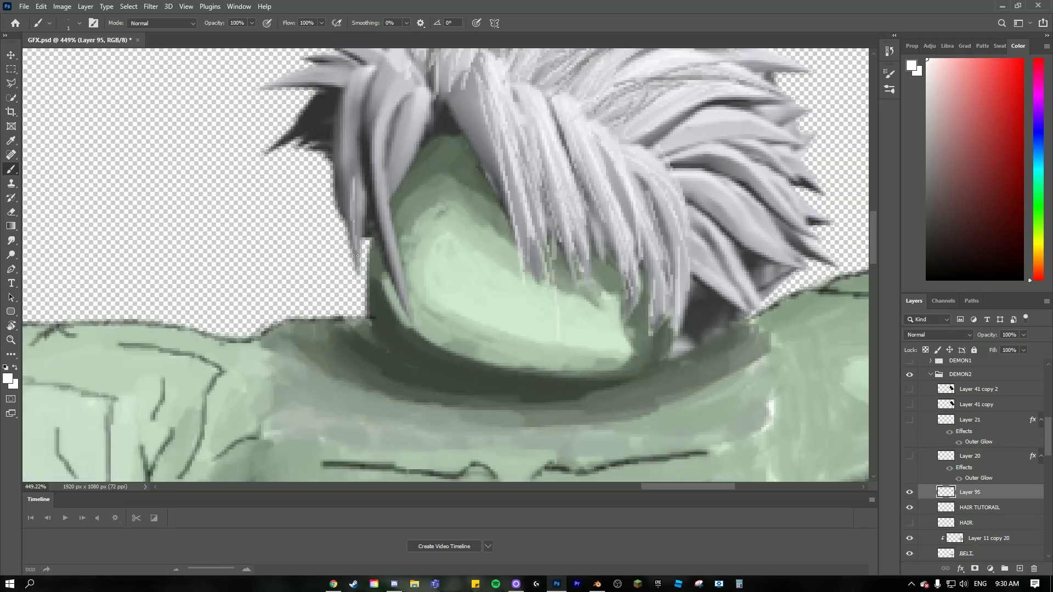
{"action": "key", "text": "ctrl+z"}
{"action": "left_click_drag", "start_coordinate": [402, 296], "coordinate": [430, 345]}
{"action": "left_click_drag", "start_coordinate": [358, 198], "coordinate": [362, 257]}
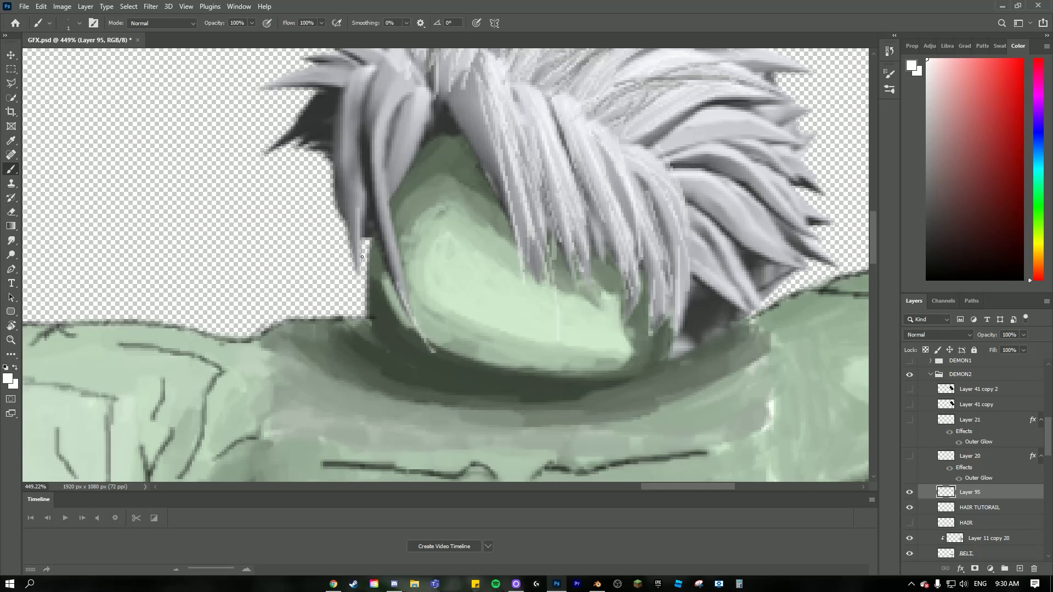
Step: Paint white strands along the two lowest locks at the back of the hair above the shoulder
{"action": "scroll", "coordinate": [351, 238], "scroll_direction": "down", "scroll_amount": 3}
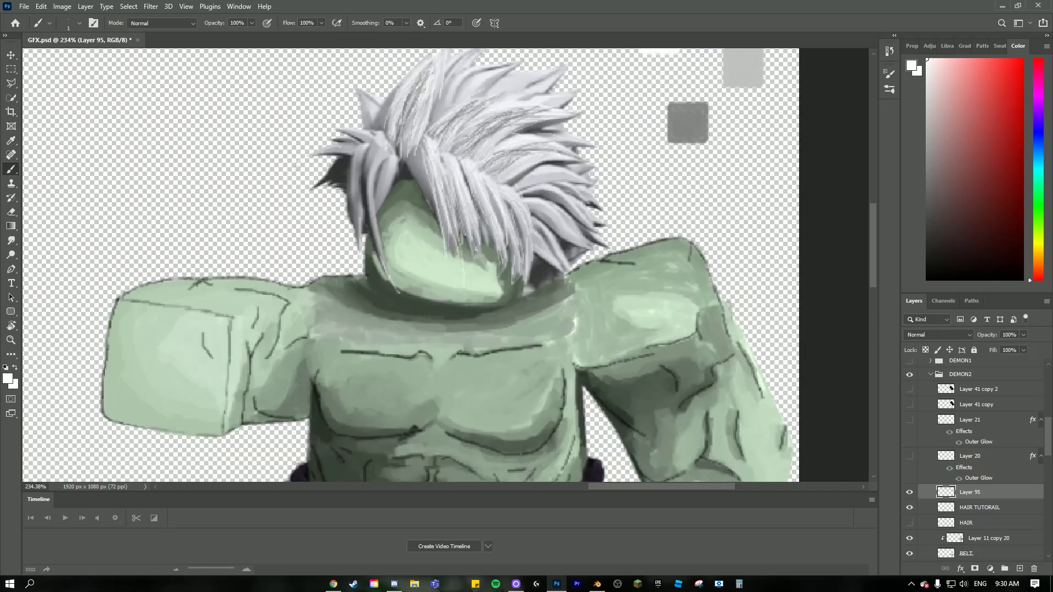
{"action": "scroll", "coordinate": [470, 249], "scroll_direction": "up", "scroll_amount": 2}
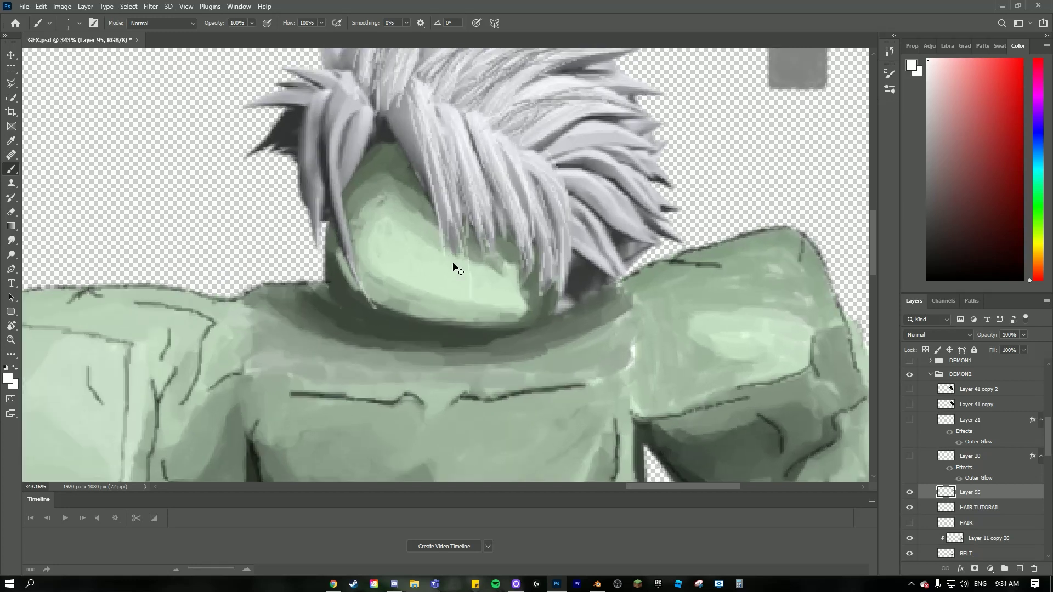
{"action": "scroll", "coordinate": [392, 279], "scroll_direction": "up", "scroll_amount": 1}
{"action": "scroll", "coordinate": [395, 279], "scroll_direction": "up", "scroll_amount": 2}
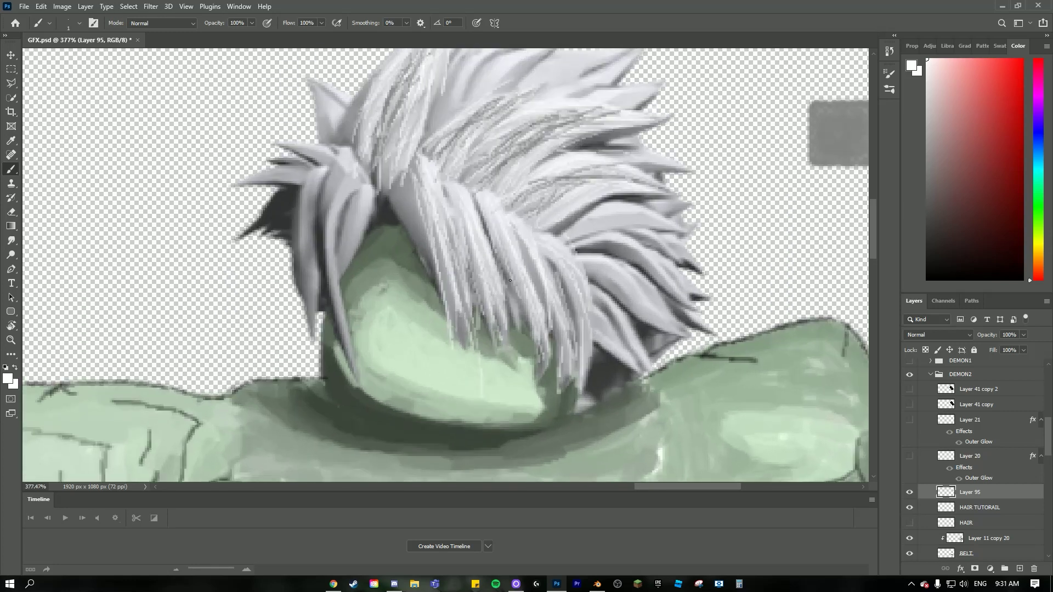
{"action": "scroll", "coordinate": [608, 308], "scroll_direction": "up", "scroll_amount": 2}
{"action": "scroll", "coordinate": [538, 228], "scroll_direction": "down", "scroll_amount": 3}
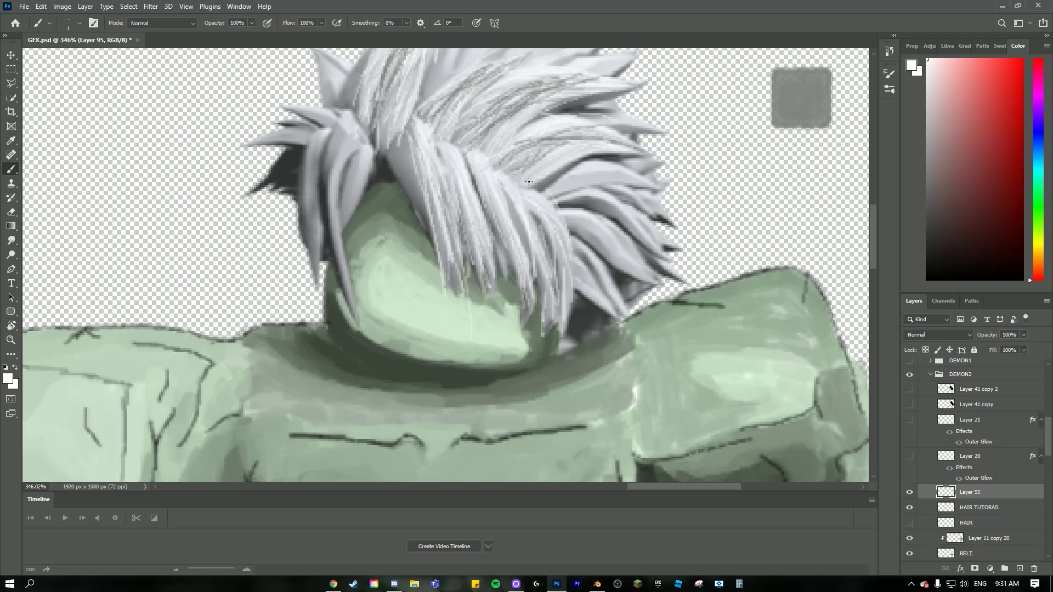
{"action": "left_click_drag", "start_coordinate": [573, 242], "coordinate": [612, 303]}
{"action": "left_click_drag", "start_coordinate": [575, 245], "coordinate": [594, 302]}
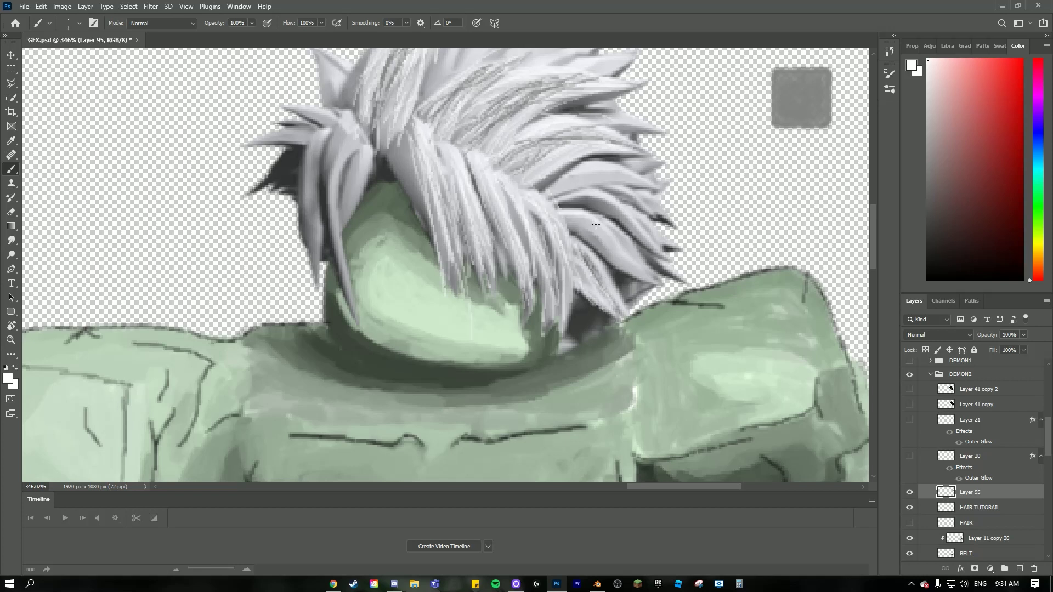
{"action": "left_click_drag", "start_coordinate": [608, 220], "coordinate": [644, 268]}
{"action": "left_click_drag", "start_coordinate": [565, 217], "coordinate": [669, 285]}
Step: Paint white strands over the back locks just above the lowest ones, out to their pointed tips
{"action": "left_click_drag", "start_coordinate": [561, 190], "coordinate": [621, 175]}
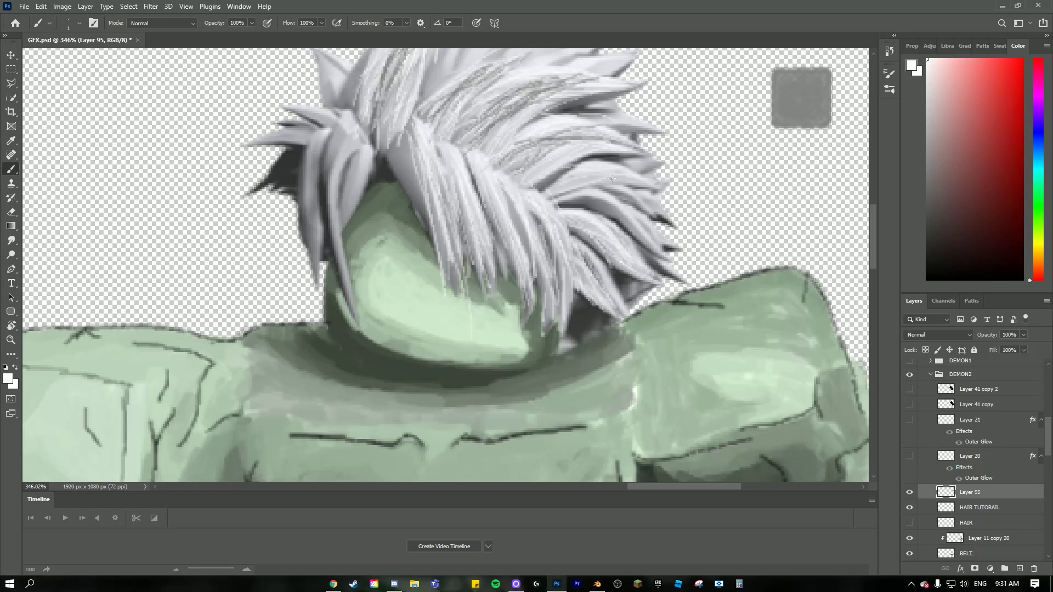
{"action": "mouse_move", "coordinate": [556, 191]}
{"action": "left_mouse_down"}
{"action": "mouse_move", "coordinate": [636, 181]}
{"action": "mouse_move", "coordinate": [640, 229]}
{"action": "mouse_move", "coordinate": [659, 262]}
{"action": "left_mouse_up"}
{"action": "left_click_drag", "start_coordinate": [602, 204], "coordinate": [647, 252]}
{"action": "mouse_move", "coordinate": [571, 203]}
{"action": "left_mouse_down"}
{"action": "mouse_move", "coordinate": [627, 213]}
{"action": "mouse_move", "coordinate": [678, 250]}
{"action": "mouse_move", "coordinate": [681, 280]}
{"action": "left_mouse_up"}
Step: Paint white strands on the inner edge of the first fringe lock and down the thin lock on the other side of the face
{"action": "scroll", "coordinate": [548, 230], "scroll_direction": "up", "scroll_amount": 1}
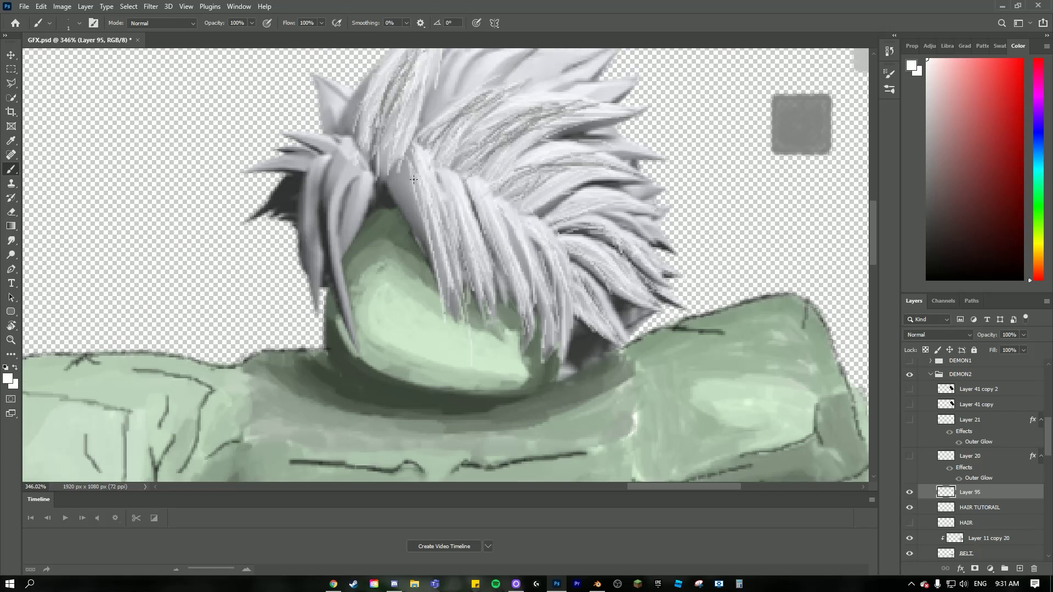
{"action": "left_click_drag", "start_coordinate": [400, 168], "coordinate": [438, 244]}
{"action": "mouse_move", "coordinate": [359, 176]}
{"action": "left_mouse_down"}
{"action": "mouse_move", "coordinate": [332, 265]}
{"action": "mouse_move", "coordinate": [349, 231]}
{"action": "left_mouse_up"}
{"action": "mouse_move", "coordinate": [350, 192]}
{"action": "left_mouse_down"}
{"action": "mouse_move", "coordinate": [333, 289]}
{"action": "mouse_move", "coordinate": [355, 334]}
{"action": "left_mouse_up"}
{"action": "left_click_drag", "start_coordinate": [345, 287], "coordinate": [368, 364]}
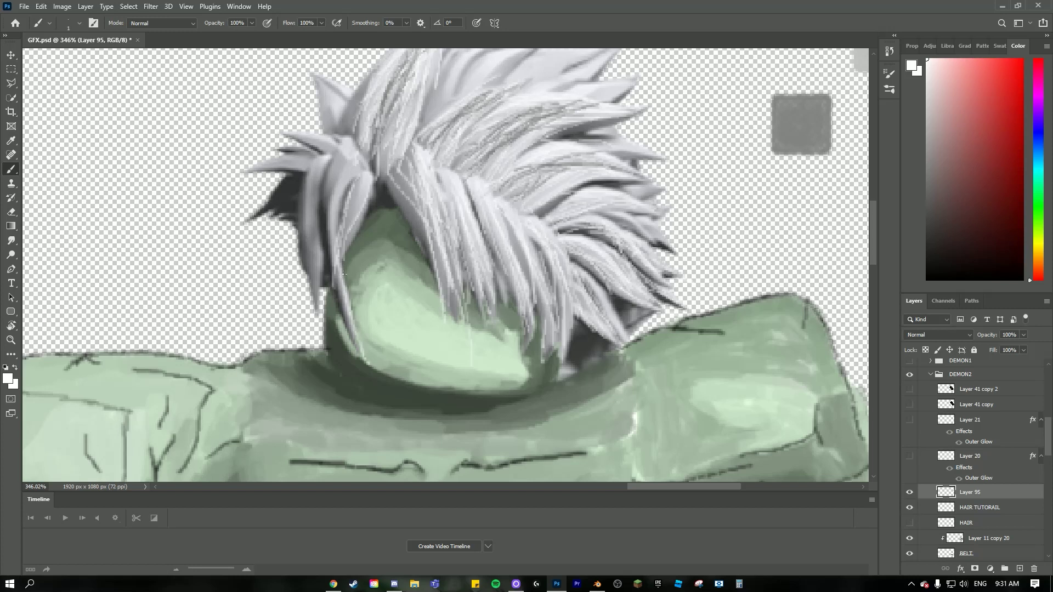
Step: Paint white strands down the inner thin lock beside the face, from its root to its lower end
{"action": "left_click_drag", "start_coordinate": [357, 197], "coordinate": [340, 288]}
{"action": "mouse_move", "coordinate": [371, 183]}
{"action": "left_mouse_down"}
{"action": "mouse_move", "coordinate": [383, 144]}
{"action": "mouse_move", "coordinate": [343, 263]}
{"action": "left_mouse_up"}
{"action": "left_click_drag", "start_coordinate": [339, 135], "coordinate": [327, 286]}
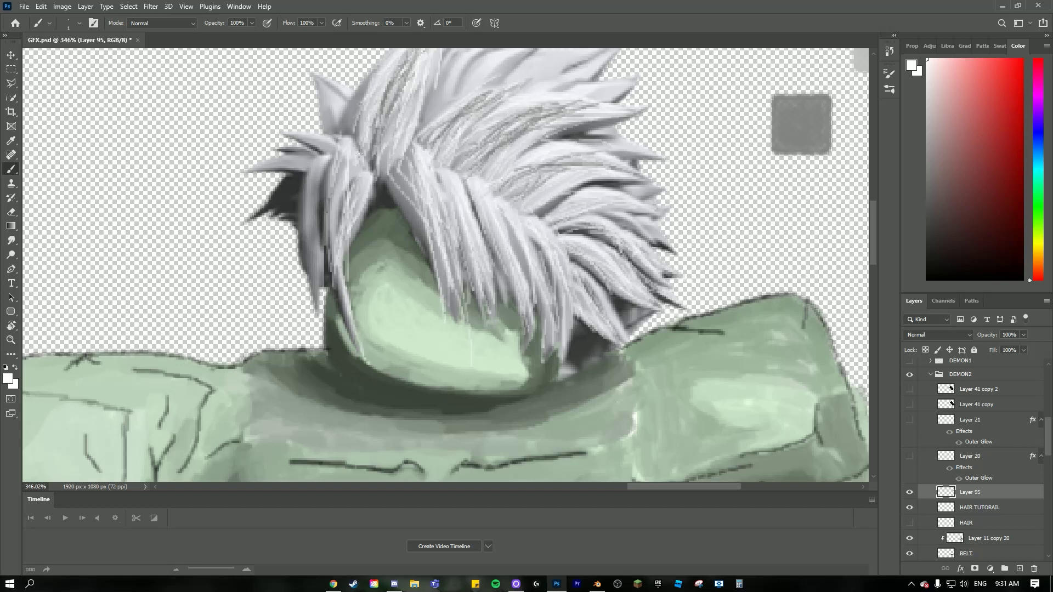
{"action": "left_click_drag", "start_coordinate": [357, 163], "coordinate": [336, 224]}
Step: Paint long white strands down the outer side lock beside the face, out to its pointed tip
{"action": "left_click_drag", "start_coordinate": [326, 159], "coordinate": [316, 290]}
{"action": "left_click_drag", "start_coordinate": [312, 195], "coordinate": [318, 299]}
{"action": "mouse_move", "coordinate": [318, 169]}
{"action": "left_mouse_down"}
{"action": "mouse_move", "coordinate": [307, 283]}
{"action": "mouse_move", "coordinate": [303, 263]}
{"action": "left_mouse_up"}
{"action": "left_click_drag", "start_coordinate": [323, 171], "coordinate": [311, 255]}
{"action": "left_click_drag", "start_coordinate": [314, 207], "coordinate": [318, 299]}
{"action": "scroll", "coordinate": [311, 267], "scroll_direction": "down", "scroll_amount": 3}
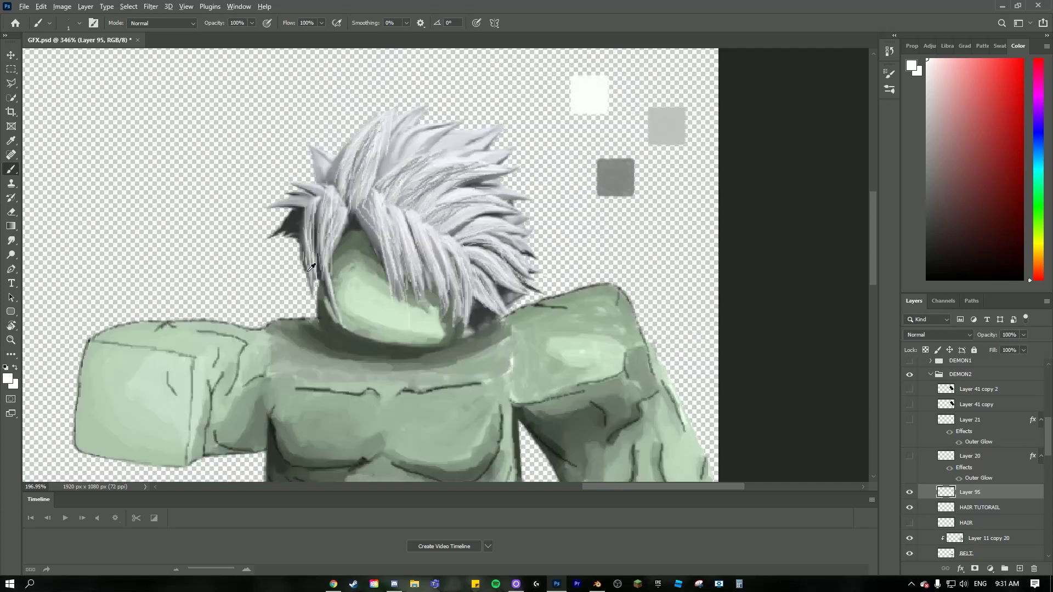
{"action": "scroll", "coordinate": [311, 267], "scroll_direction": "down", "scroll_amount": 2}
Step: Paint white strands on the small pointed tuft above the fringe and across the dark tuft at the side of the head
{"action": "scroll", "coordinate": [340, 250], "scroll_direction": "up", "scroll_amount": 6}
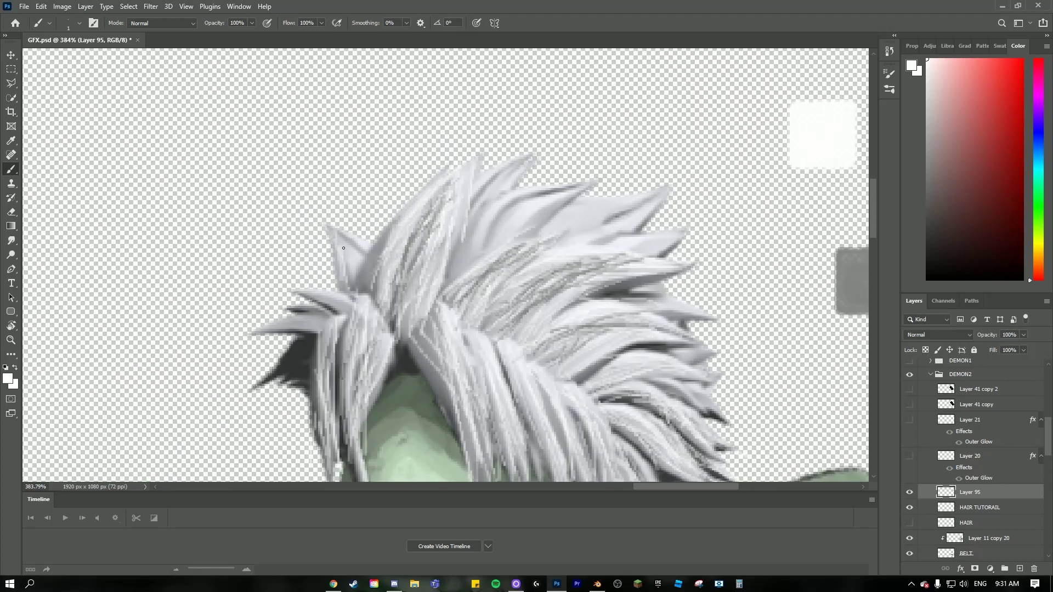
{"action": "left_click_drag", "start_coordinate": [344, 248], "coordinate": [361, 251]}
{"action": "mouse_move", "coordinate": [319, 309]}
{"action": "left_mouse_down"}
{"action": "mouse_move", "coordinate": [252, 336]}
{"action": "mouse_move", "coordinate": [280, 326]}
{"action": "mouse_move", "coordinate": [284, 360]}
{"action": "mouse_move", "coordinate": [271, 368]}
{"action": "left_mouse_up"}
{"action": "left_click_drag", "start_coordinate": [315, 354], "coordinate": [283, 384]}
Step: Paint white strands over the crown tufts from their roots up to the pointed tips
{"action": "scroll", "coordinate": [384, 318], "scroll_direction": "up", "scroll_amount": 4}
{"action": "left_click_drag", "start_coordinate": [539, 248], "coordinate": [453, 314]}
{"action": "mouse_move", "coordinate": [562, 223]}
{"action": "left_mouse_down"}
{"action": "mouse_move", "coordinate": [499, 240]}
{"action": "mouse_move", "coordinate": [530, 231]}
{"action": "left_mouse_up"}
{"action": "left_click_drag", "start_coordinate": [455, 302], "coordinate": [521, 231]}
{"action": "left_click_drag", "start_coordinate": [519, 276], "coordinate": [578, 227]}
{"action": "left_click_drag", "start_coordinate": [472, 299], "coordinate": [518, 195]}
{"action": "left_click_drag", "start_coordinate": [468, 246], "coordinate": [499, 208]}
{"action": "left_click_drag", "start_coordinate": [483, 222], "coordinate": [526, 196]}
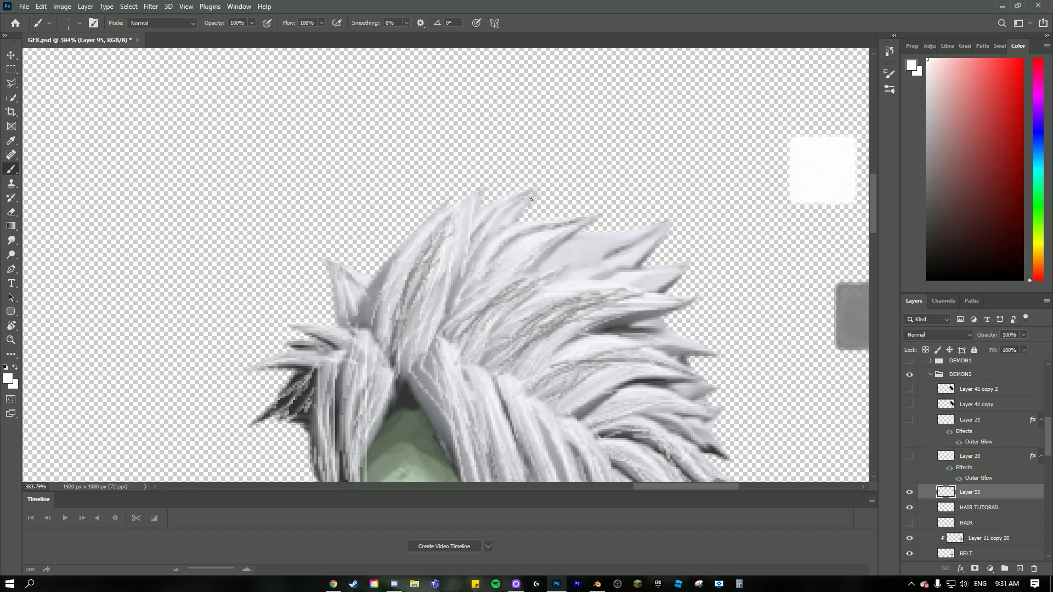
Step: Paint white strands along the upper back tufts, out to their tips
{"action": "left_click_drag", "start_coordinate": [576, 239], "coordinate": [671, 221]}
{"action": "scroll", "coordinate": [642, 233], "scroll_direction": "down", "scroll_amount": 2}
{"action": "left_click_drag", "start_coordinate": [641, 229], "coordinate": [683, 220]}
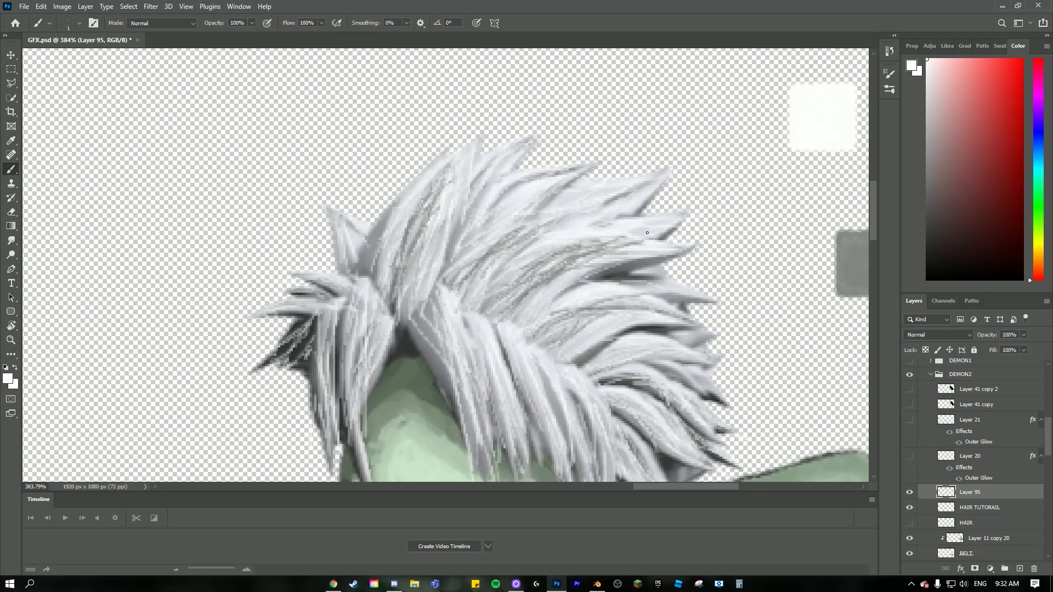
{"action": "mouse_move", "coordinate": [598, 275]}
{"action": "left_mouse_down"}
{"action": "mouse_move", "coordinate": [665, 253]}
{"action": "mouse_move", "coordinate": [660, 285]}
{"action": "mouse_move", "coordinate": [676, 281]}
{"action": "mouse_move", "coordinate": [664, 272]}
{"action": "left_mouse_up"}
{"action": "left_click_drag", "start_coordinate": [630, 268], "coordinate": [651, 256]}
{"action": "left_click_drag", "start_coordinate": [655, 293], "coordinate": [724, 298]}
Step: Paint white strands on the middle back tufts and in the dark gap above the shoulder
{"action": "scroll", "coordinate": [637, 312], "scroll_direction": "down", "scroll_amount": 2}
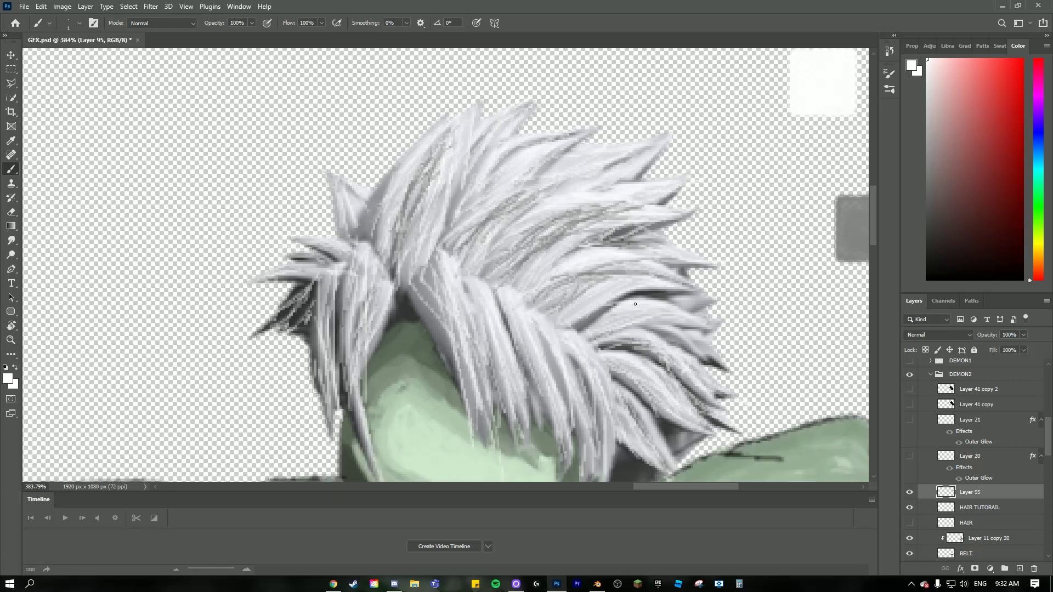
{"action": "left_click_drag", "start_coordinate": [656, 304], "coordinate": [716, 296]}
{"action": "mouse_move", "coordinate": [670, 329]}
{"action": "left_mouse_down"}
{"action": "mouse_move", "coordinate": [722, 367]}
{"action": "mouse_move", "coordinate": [702, 432]}
{"action": "mouse_move", "coordinate": [683, 430]}
{"action": "left_mouse_up"}
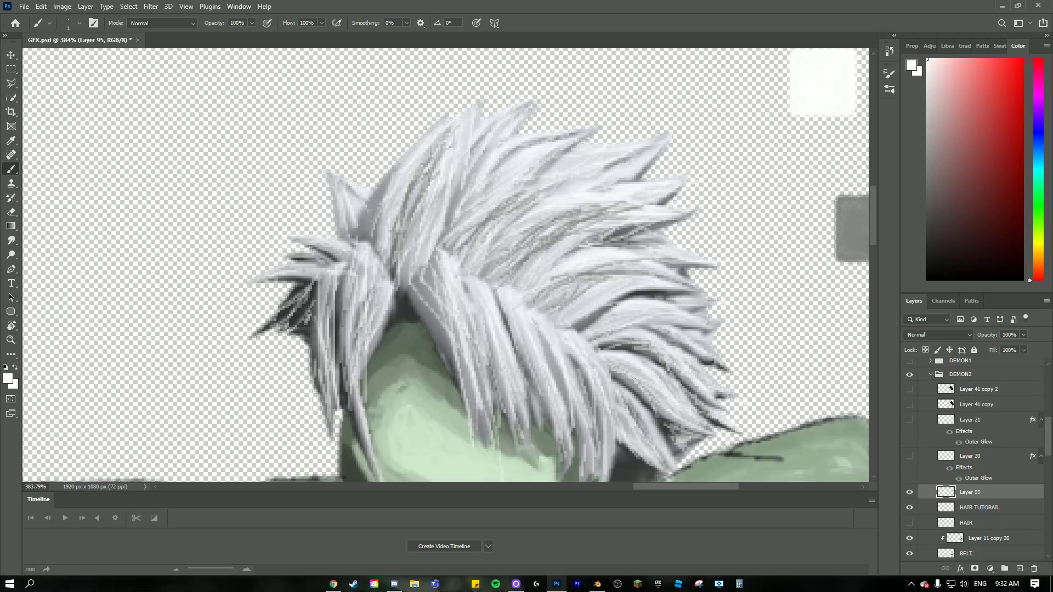
Step: Compare the painted hair with the HAIR layer by toggling the visibility of Layer 95, HAIR TUTORAIL and HAIR
{"action": "scroll", "coordinate": [633, 378], "scroll_direction": "down", "scroll_amount": 3}
{"action": "scroll", "coordinate": [676, 352], "scroll_direction": "down", "scroll_amount": 3}
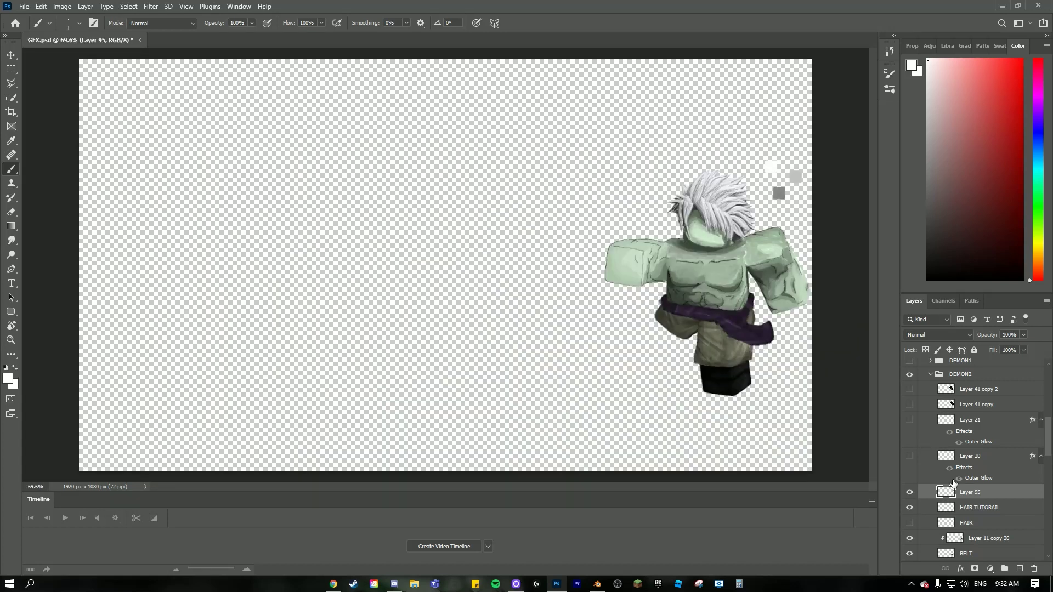
{"action": "left_click", "coordinate": [910, 492]}
{"action": "left_click", "coordinate": [909, 508]}
{"action": "left_click", "coordinate": [910, 522]}
{"action": "left_click", "coordinate": [910, 523]}
{"action": "left_click", "coordinate": [909, 507]}
{"action": "left_click", "coordinate": [910, 492]}
Step: Sample the light grey swatch and paint light grey strands over the upper and middle back tufts
{"action": "scroll", "coordinate": [708, 274], "scroll_direction": "up", "scroll_amount": 3}
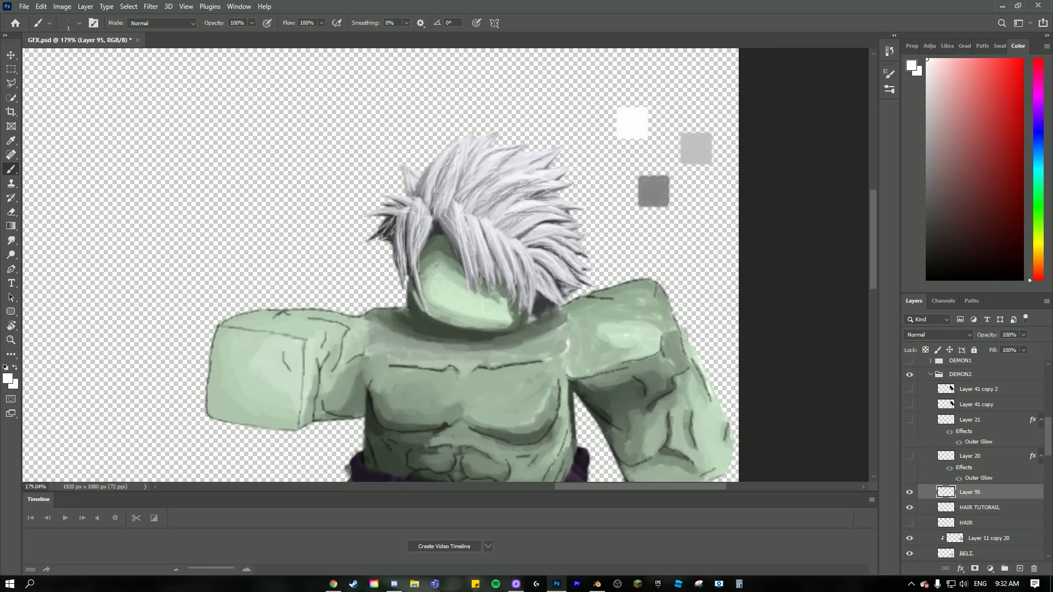
{"action": "scroll", "coordinate": [455, 188], "scroll_direction": "up", "scroll_amount": 4}
{"action": "left_click", "coordinate": [455, 188], "text": "alt"}
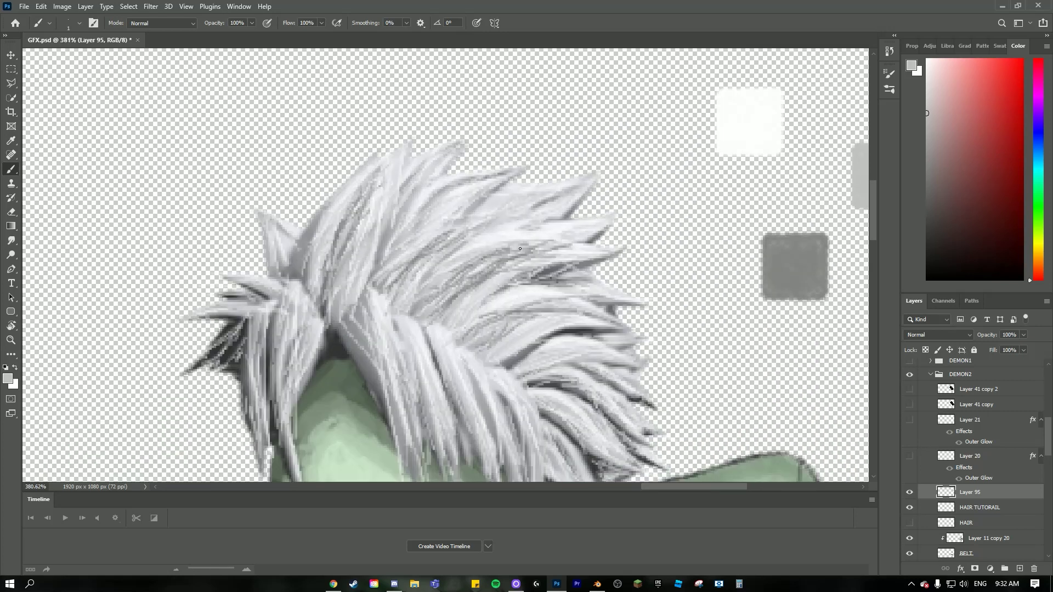
{"action": "left_click_drag", "start_coordinate": [500, 241], "coordinate": [575, 229]}
{"action": "mouse_move", "coordinate": [492, 304]}
{"action": "left_mouse_down"}
{"action": "mouse_move", "coordinate": [530, 286]}
{"action": "mouse_move", "coordinate": [544, 298]}
{"action": "left_mouse_up"}
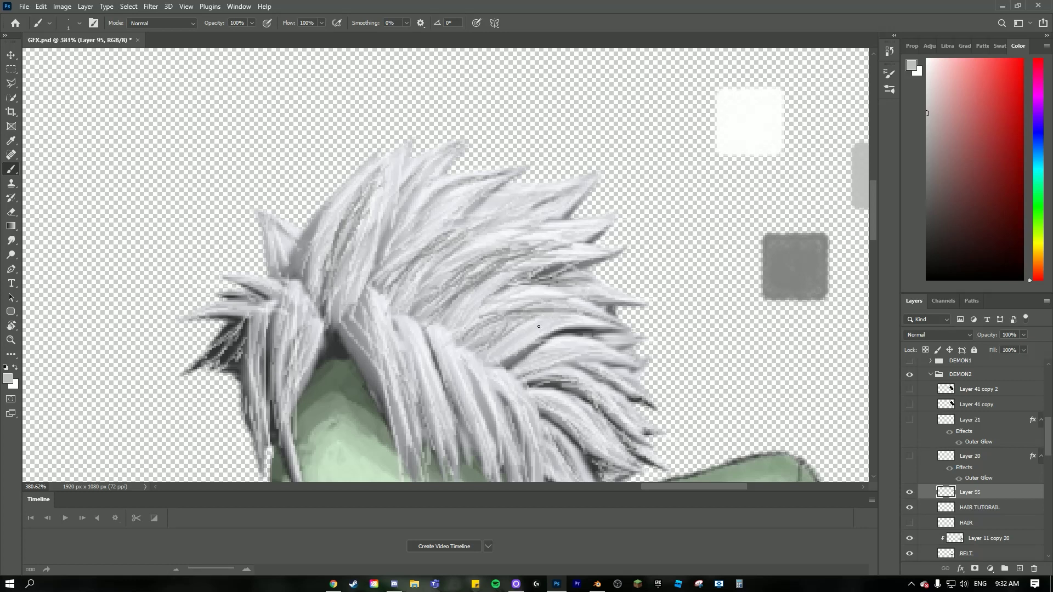
{"action": "scroll", "coordinate": [565, 335], "scroll_direction": "down", "scroll_amount": 3}
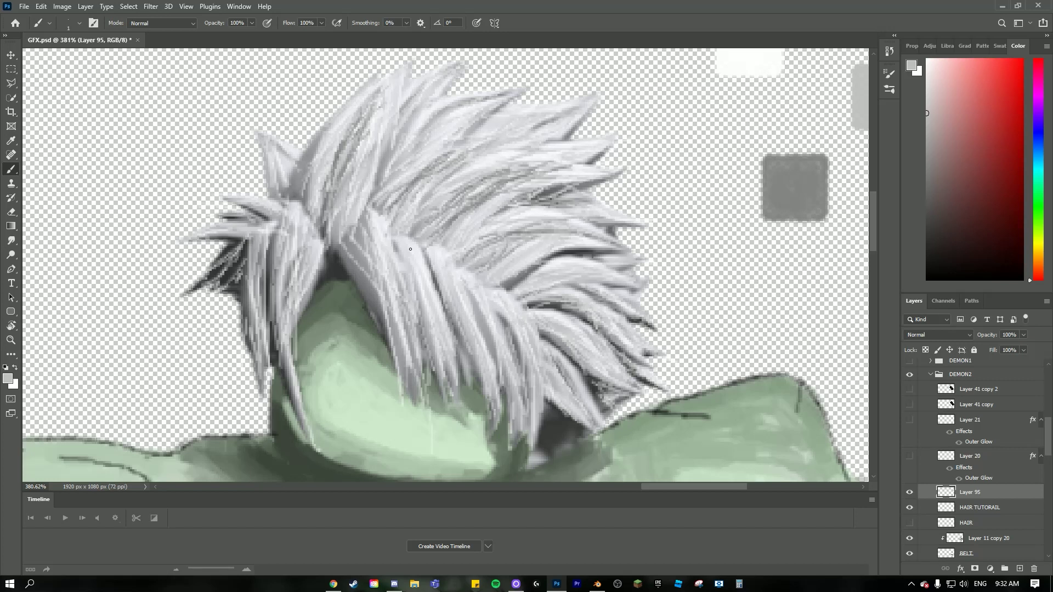
Step: Paint light grey strands down the first fringe locks, the thin face lock and beside the small pointed tuft
{"action": "left_click_drag", "start_coordinate": [410, 250], "coordinate": [418, 282]}
{"action": "left_click_drag", "start_coordinate": [415, 255], "coordinate": [437, 329]}
{"action": "left_click_drag", "start_coordinate": [347, 253], "coordinate": [386, 324]}
{"action": "left_click_drag", "start_coordinate": [380, 255], "coordinate": [401, 370]}
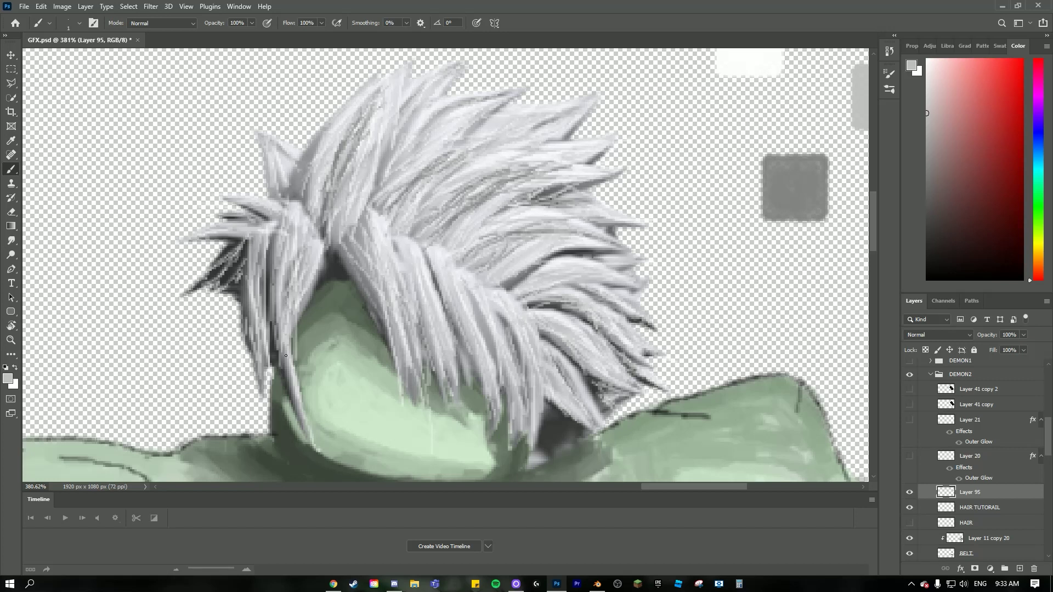
{"action": "left_click_drag", "start_coordinate": [283, 346], "coordinate": [301, 425]}
{"action": "left_click_drag", "start_coordinate": [313, 156], "coordinate": [290, 195]}
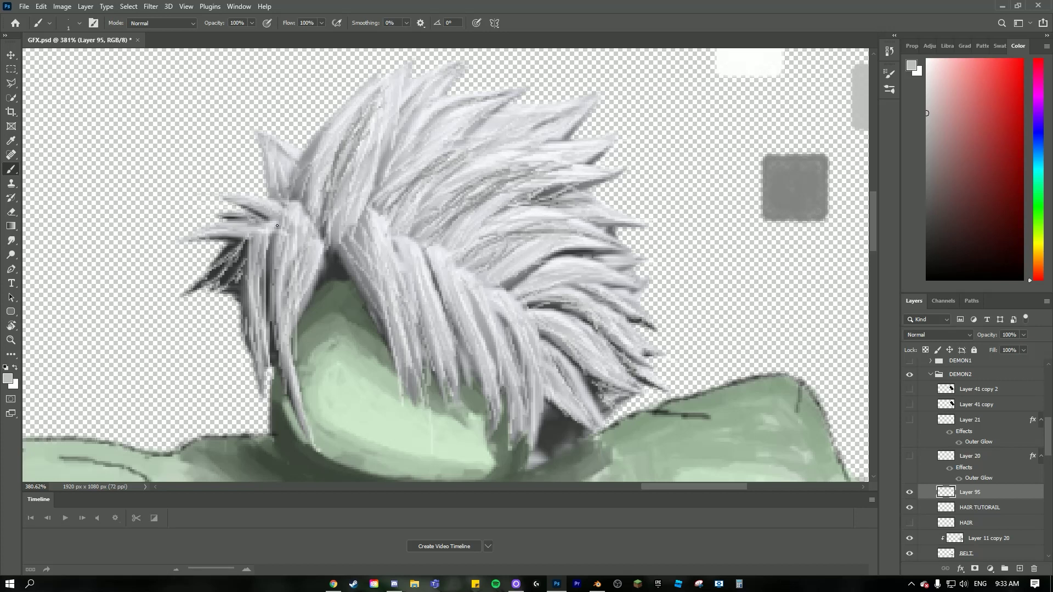
{"action": "scroll", "coordinate": [263, 288], "scroll_direction": "down", "scroll_amount": 3}
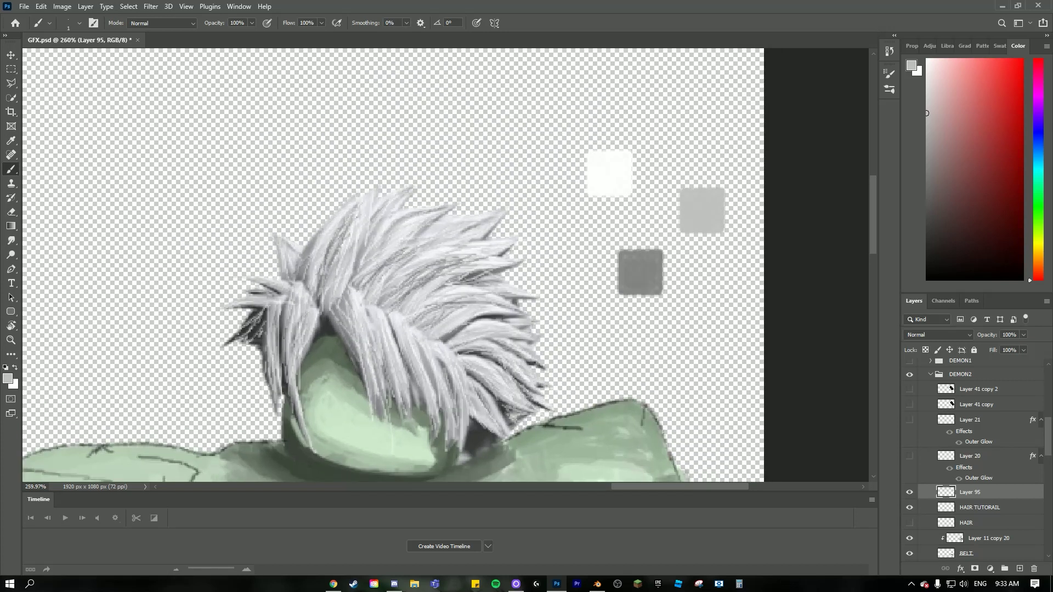
Step: Pick the dark grey swatch colour and paint dark grey strands down the fringe locks
{"action": "scroll", "coordinate": [371, 204], "scroll_direction": "up", "scroll_amount": 2}
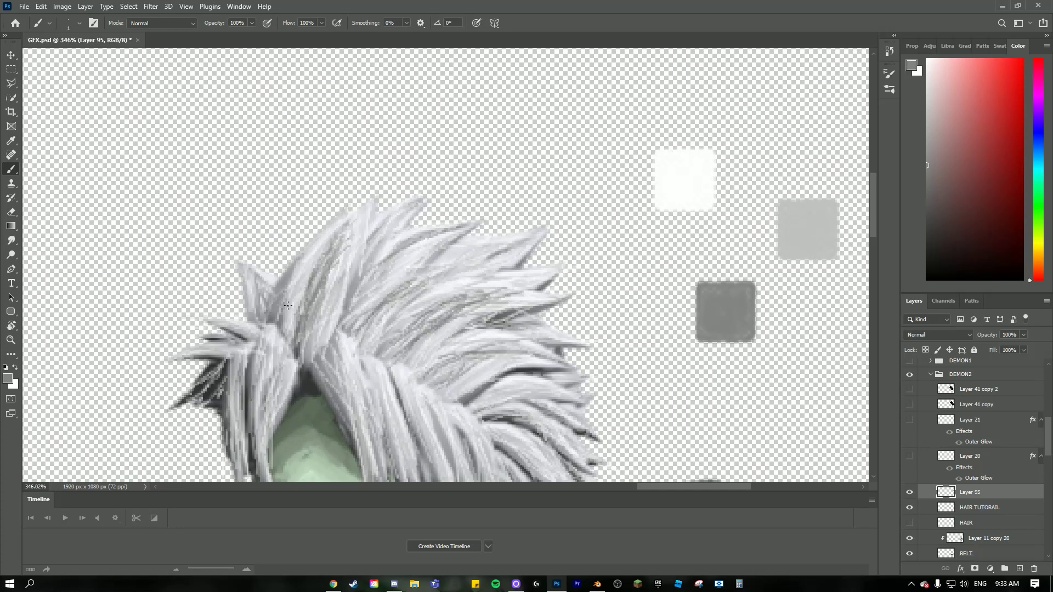
{"action": "scroll", "coordinate": [340, 303], "scroll_direction": "down", "scroll_amount": 3}
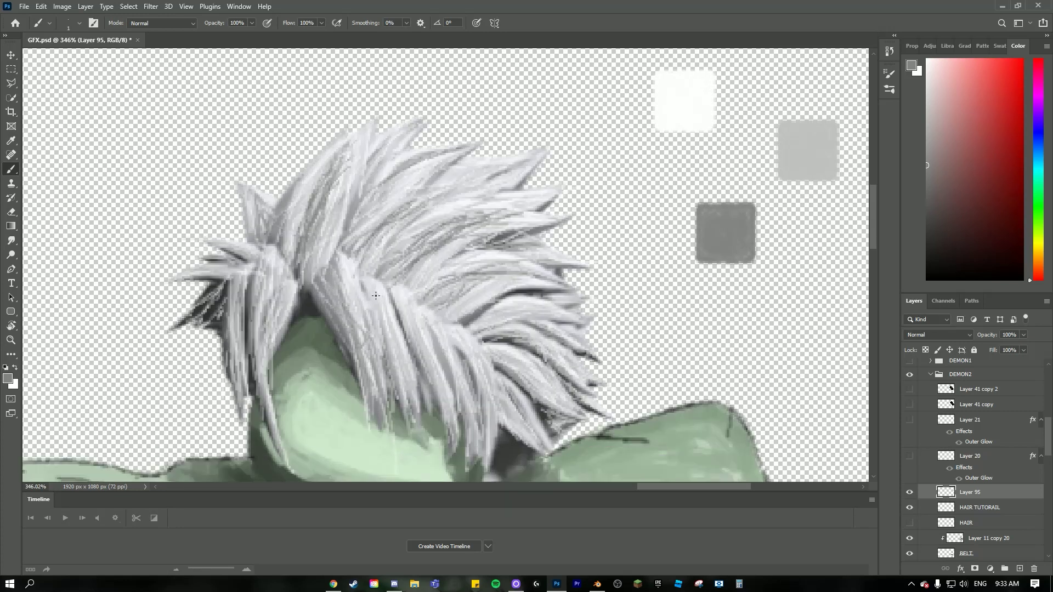
{"action": "left_click_drag", "start_coordinate": [376, 296], "coordinate": [381, 346]}
{"action": "left_click_drag", "start_coordinate": [374, 306], "coordinate": [409, 403]}
{"action": "left_click_drag", "start_coordinate": [403, 304], "coordinate": [449, 416]}
{"action": "left_click_drag", "start_coordinate": [431, 317], "coordinate": [460, 415]}
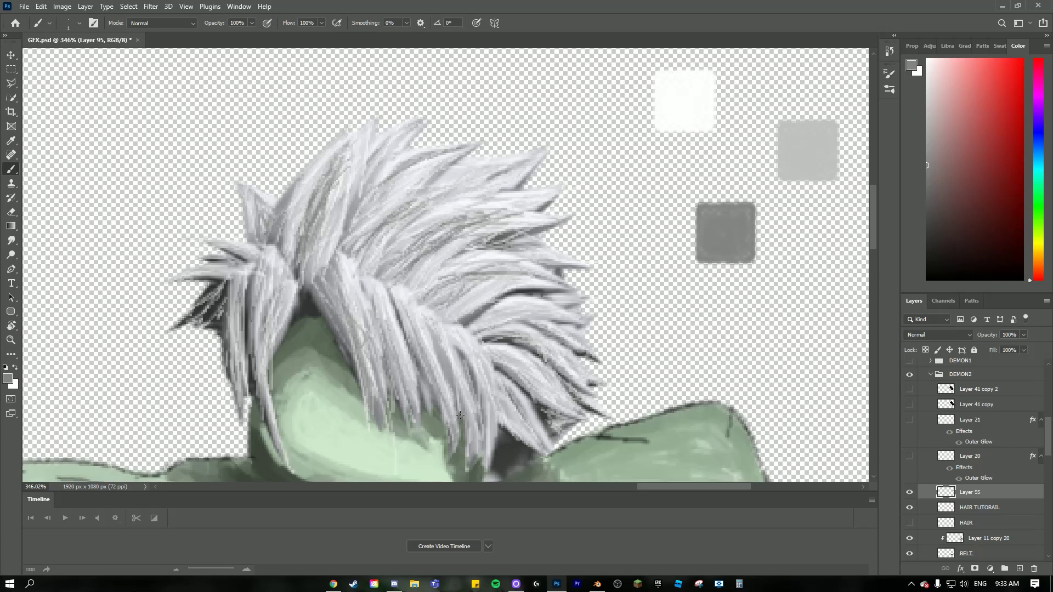
{"action": "left_click_drag", "start_coordinate": [466, 351], "coordinate": [488, 446]}
Step: Paint dark grey strands along the lower and middle back locks above the shoulder
{"action": "left_click_drag", "start_coordinate": [500, 382], "coordinate": [535, 446]}
{"action": "left_click_drag", "start_coordinate": [505, 354], "coordinate": [567, 411]}
{"action": "left_click_drag", "start_coordinate": [442, 299], "coordinate": [536, 283]}
{"action": "left_click_drag", "start_coordinate": [460, 282], "coordinate": [537, 282]}
{"action": "left_click_drag", "start_coordinate": [478, 331], "coordinate": [552, 319]}
{"action": "mouse_move", "coordinate": [495, 331]}
{"action": "left_mouse_down"}
{"action": "mouse_move", "coordinate": [550, 342]}
{"action": "mouse_move", "coordinate": [577, 371]}
{"action": "left_mouse_up"}
{"action": "left_click_drag", "start_coordinate": [500, 349], "coordinate": [559, 389]}
Step: Paint dark grey strands on the upper back tufts
{"action": "scroll", "coordinate": [540, 329], "scroll_direction": "up", "scroll_amount": 2}
{"action": "mouse_move", "coordinate": [446, 223]}
{"action": "left_mouse_down"}
{"action": "mouse_move", "coordinate": [530, 180]}
{"action": "mouse_move", "coordinate": [500, 202]}
{"action": "left_mouse_up"}
{"action": "mouse_move", "coordinate": [471, 238]}
{"action": "left_mouse_down"}
{"action": "mouse_move", "coordinate": [498, 231]}
{"action": "mouse_move", "coordinate": [535, 241]}
{"action": "left_mouse_up"}
Step: Paint dark grey strands from the front crown tuft down through the thin side locks beside the face
{"action": "mouse_move", "coordinate": [362, 200]}
{"action": "left_mouse_down"}
{"action": "mouse_move", "coordinate": [405, 236]}
{"action": "mouse_move", "coordinate": [318, 288]}
{"action": "mouse_move", "coordinate": [270, 339]}
{"action": "left_mouse_up"}
{"action": "left_click_drag", "start_coordinate": [272, 317], "coordinate": [260, 384]}
{"action": "left_click_drag", "start_coordinate": [269, 290], "coordinate": [257, 359]}
{"action": "left_click_drag", "start_coordinate": [292, 325], "coordinate": [275, 379]}
{"action": "scroll", "coordinate": [274, 340], "scroll_direction": "down", "scroll_amount": 4}
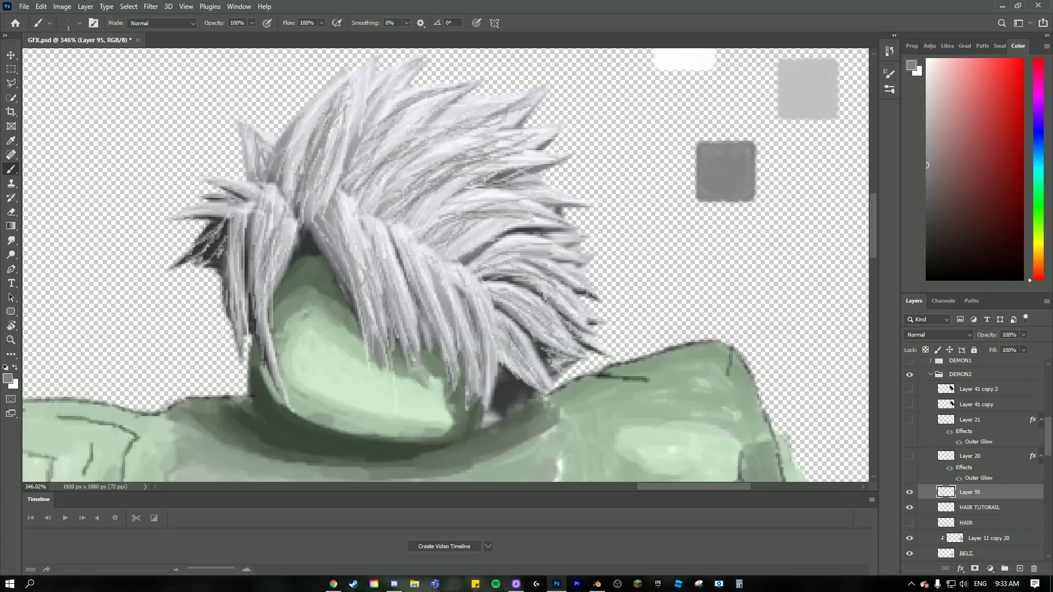
{"action": "left_click_drag", "start_coordinate": [275, 325], "coordinate": [264, 362]}
{"action": "left_click_drag", "start_coordinate": [235, 272], "coordinate": [246, 343]}
Step: Paint short dark grey strands in the dark side tuft and one up into the small pointed tuft
{"action": "left_click_drag", "start_coordinate": [213, 234], "coordinate": [194, 254]}
{"action": "left_click_drag", "start_coordinate": [222, 237], "coordinate": [205, 256]}
{"action": "mouse_move", "coordinate": [235, 210]}
{"action": "left_mouse_down"}
{"action": "mouse_move", "coordinate": [202, 207]}
{"action": "mouse_move", "coordinate": [251, 137]}
{"action": "left_mouse_up"}
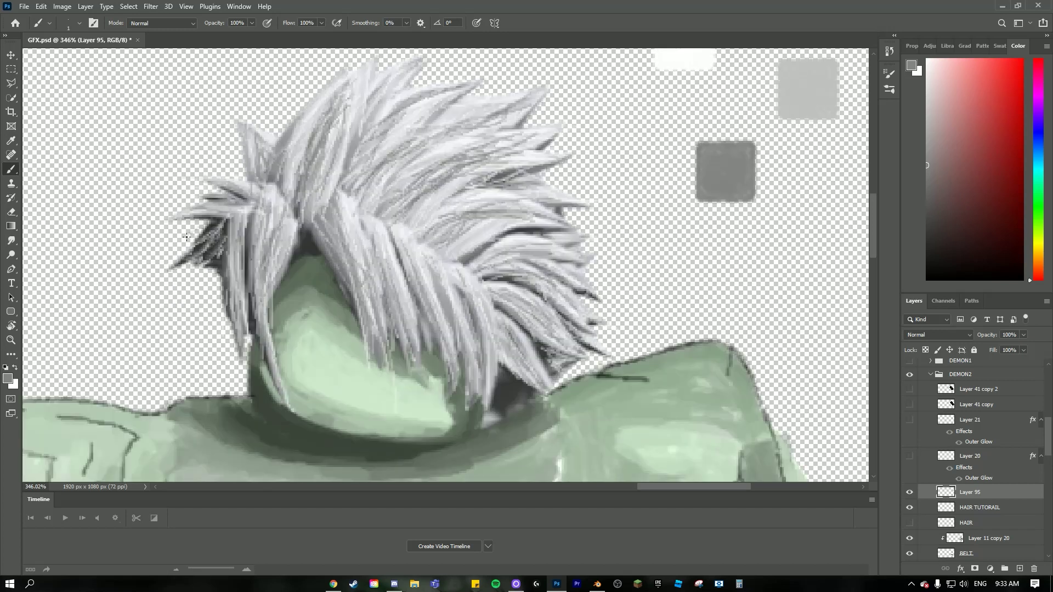
{"action": "mouse_move", "coordinate": [212, 235]}
{"action": "left_mouse_down"}
{"action": "mouse_move", "coordinate": [178, 255]}
{"action": "mouse_move", "coordinate": [206, 258]}
{"action": "left_mouse_up"}
{"action": "scroll", "coordinate": [324, 275], "scroll_direction": "down", "scroll_amount": 10}
{"action": "scroll", "coordinate": [791, 243], "scroll_direction": "up", "scroll_amount": 3}
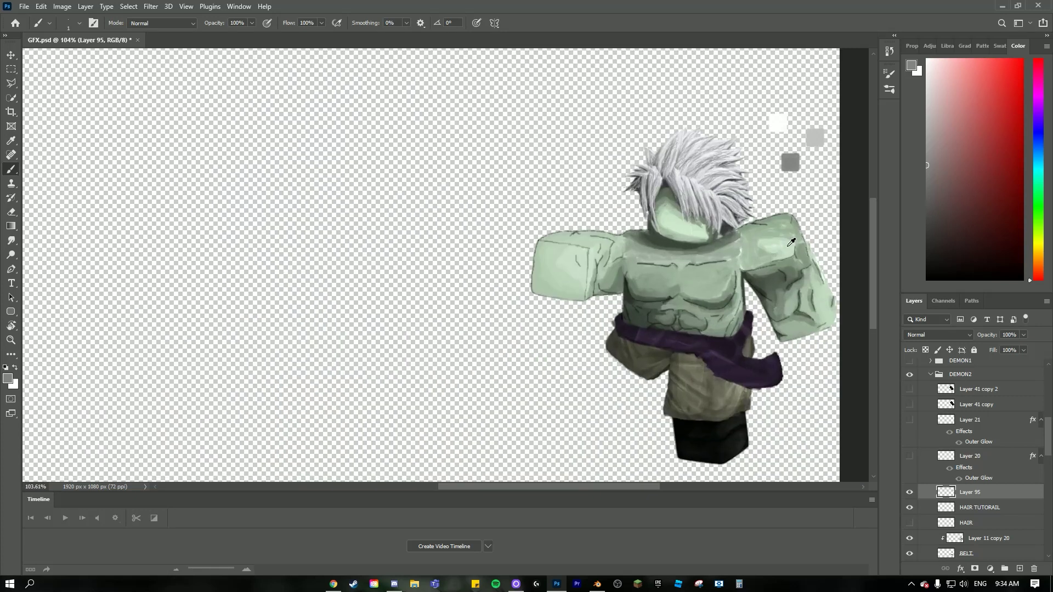
Step: Add more dark grey strands to the last fringe locks and the lowest back locks
{"action": "scroll", "coordinate": [713, 187], "scroll_direction": "up", "scroll_amount": 5}
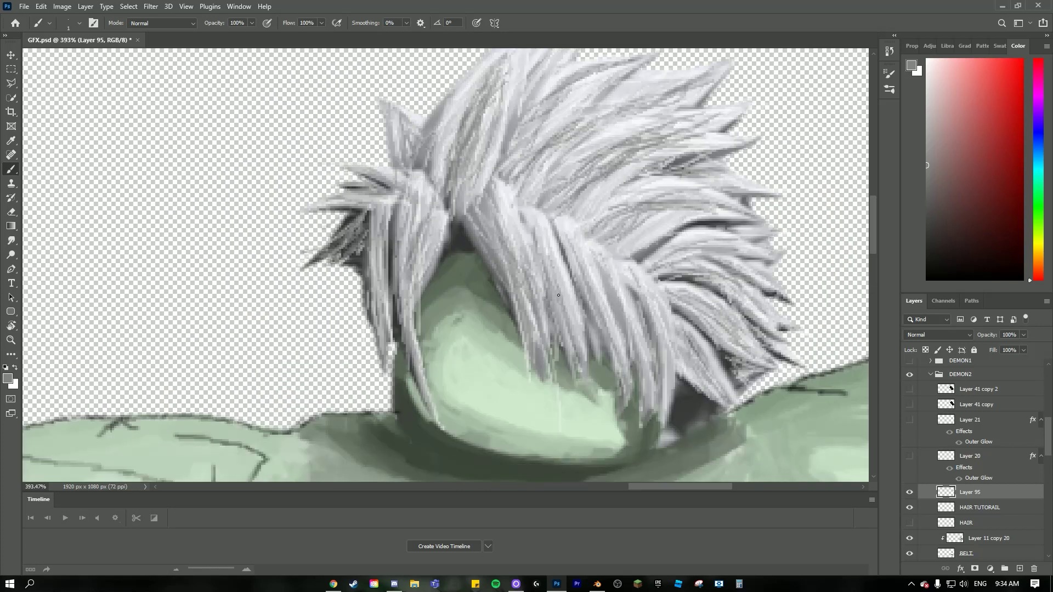
{"action": "left_click_drag", "start_coordinate": [624, 332], "coordinate": [649, 406]}
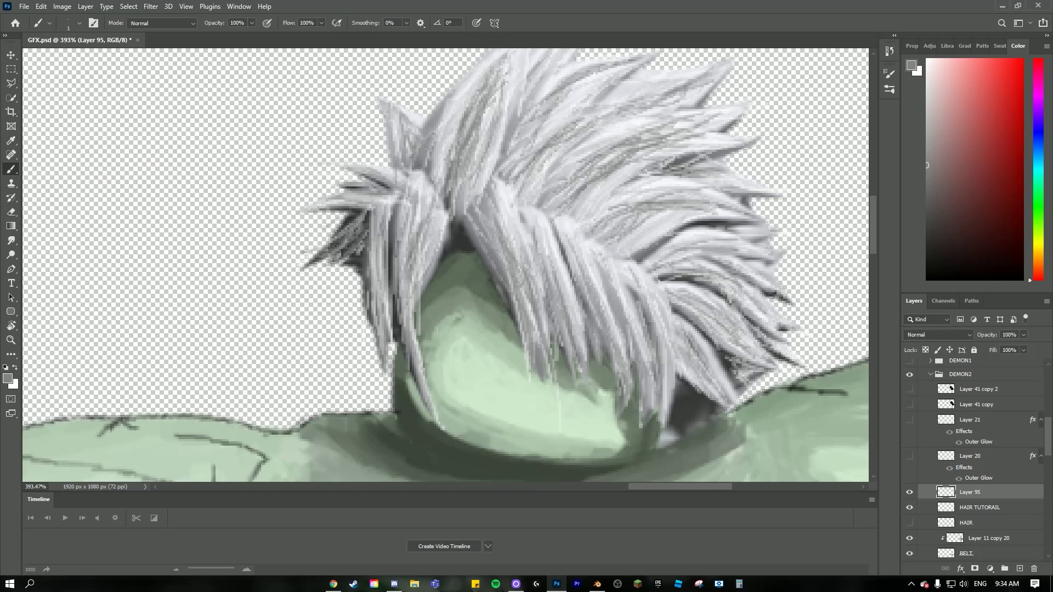
{"action": "left_click_drag", "start_coordinate": [647, 316], "coordinate": [670, 394]}
{"action": "left_click_drag", "start_coordinate": [679, 334], "coordinate": [721, 395]}
{"action": "left_click_drag", "start_coordinate": [678, 288], "coordinate": [717, 326]}
Step: Add dark grey strands along the middle and upper back tufts, from their roots toward the tips
{"action": "left_click_drag", "start_coordinate": [625, 252], "coordinate": [683, 209]}
{"action": "left_click_drag", "start_coordinate": [625, 232], "coordinate": [723, 211]}
{"action": "mouse_move", "coordinate": [626, 194]}
{"action": "left_mouse_down"}
{"action": "mouse_move", "coordinate": [680, 177]}
{"action": "mouse_move", "coordinate": [770, 186]}
{"action": "left_mouse_up"}
{"action": "left_click_drag", "start_coordinate": [682, 140], "coordinate": [732, 103]}
{"action": "left_click_drag", "start_coordinate": [658, 133], "coordinate": [736, 118]}
{"action": "scroll", "coordinate": [728, 145], "scroll_direction": "down", "scroll_amount": 5}
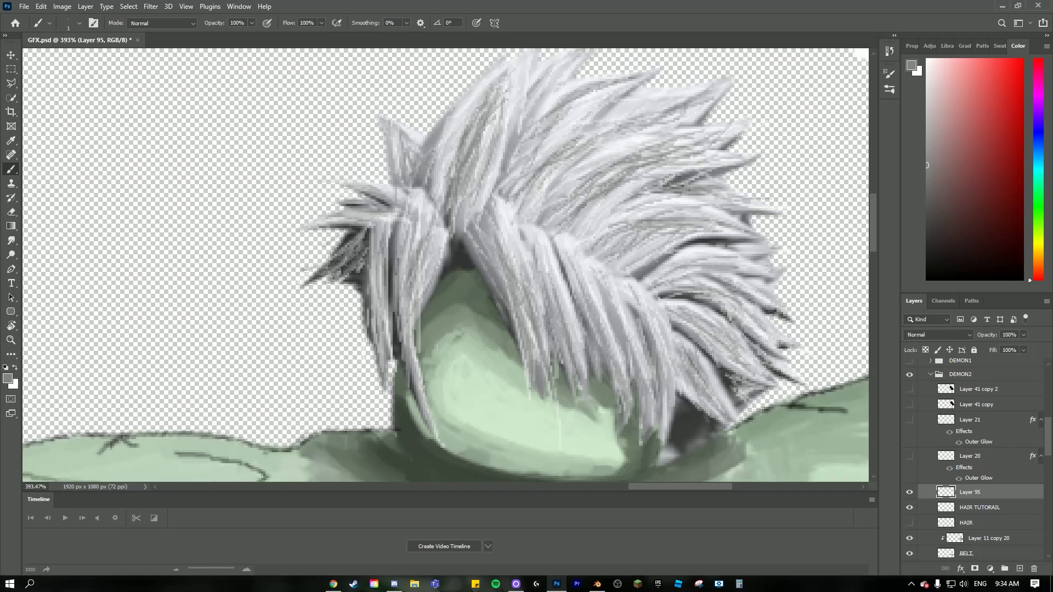
Step: Examine the painted strands on the fringe, crown and back locks, both from a distance and up close
{"action": "scroll", "coordinate": [653, 141], "scroll_direction": "down", "scroll_amount": 3}
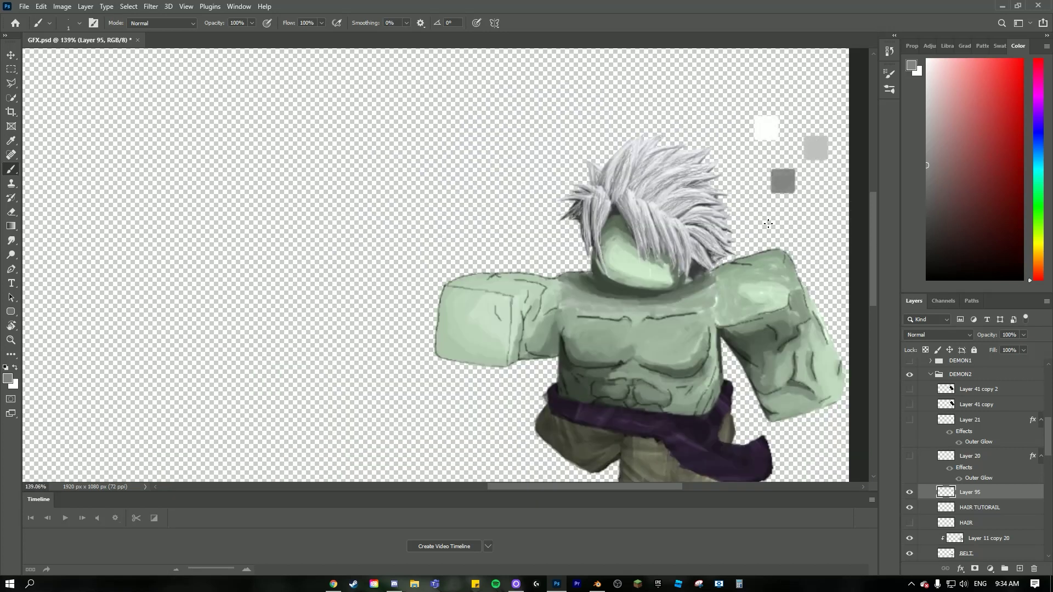
{"action": "scroll", "coordinate": [553, 239], "scroll_direction": "up", "scroll_amount": 3}
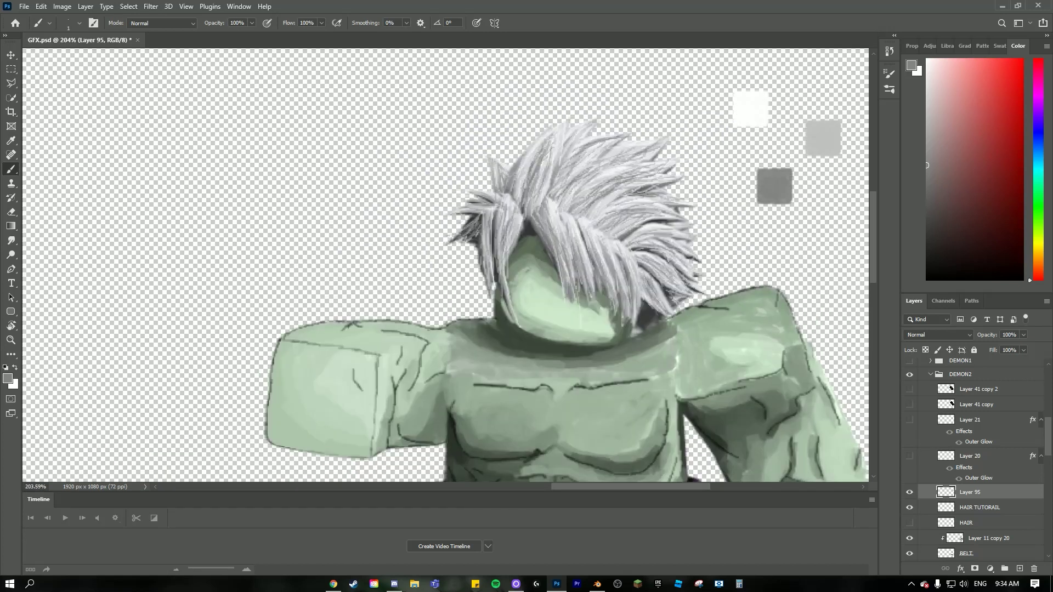
{"action": "scroll", "coordinate": [650, 169], "scroll_direction": "up", "scroll_amount": 2}
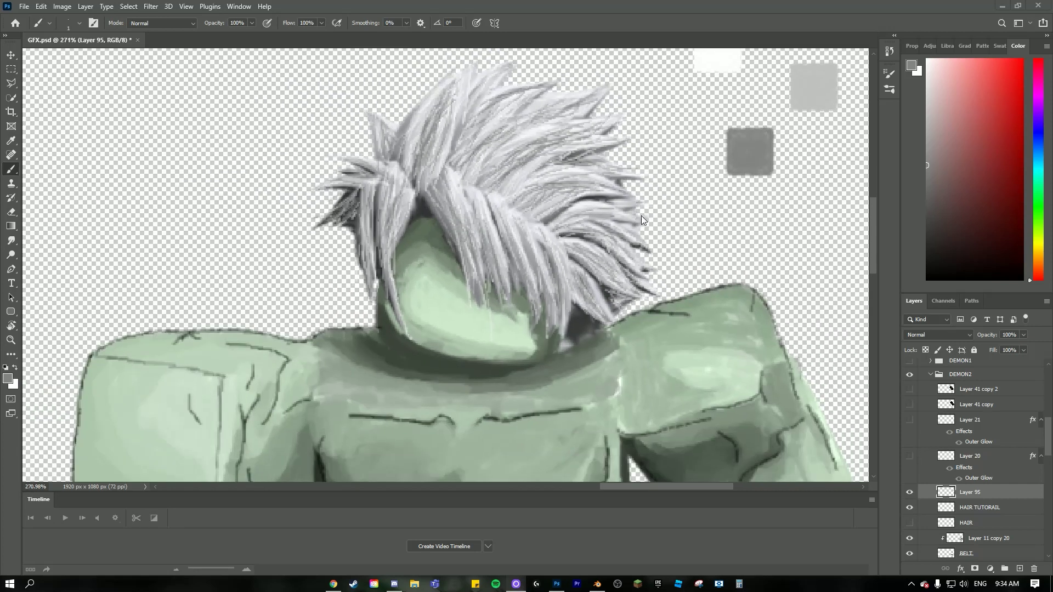
{"action": "scroll", "coordinate": [642, 219], "scroll_direction": "up", "scroll_amount": 1}
{"action": "scroll", "coordinate": [640, 224], "scroll_direction": "up", "scroll_amount": 1}
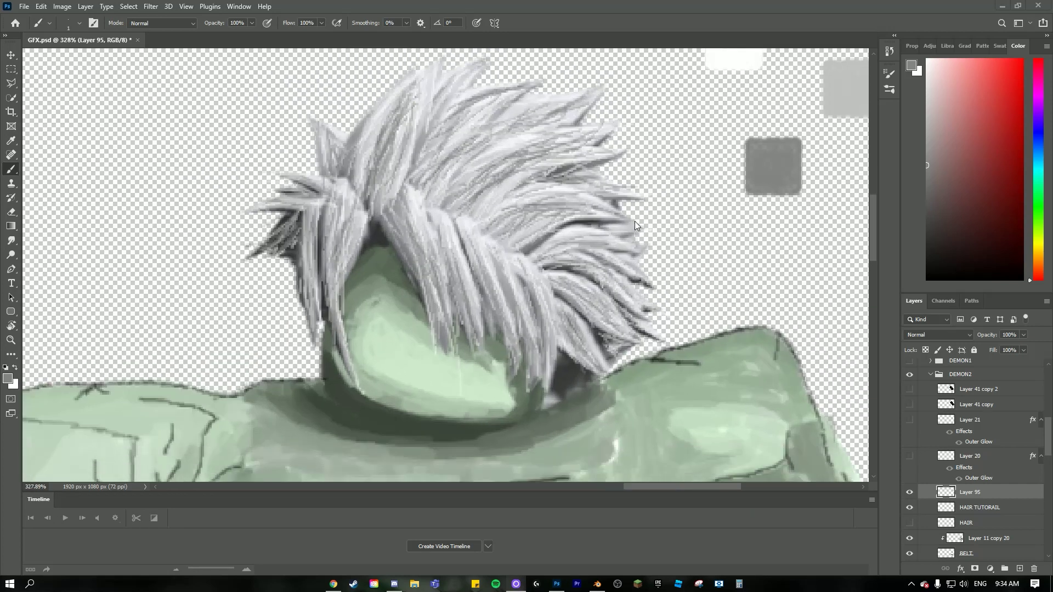
{"action": "scroll", "coordinate": [521, 182], "scroll_direction": "down", "scroll_amount": 1}
{"action": "left_click", "coordinate": [728, 167], "text": "alt"}
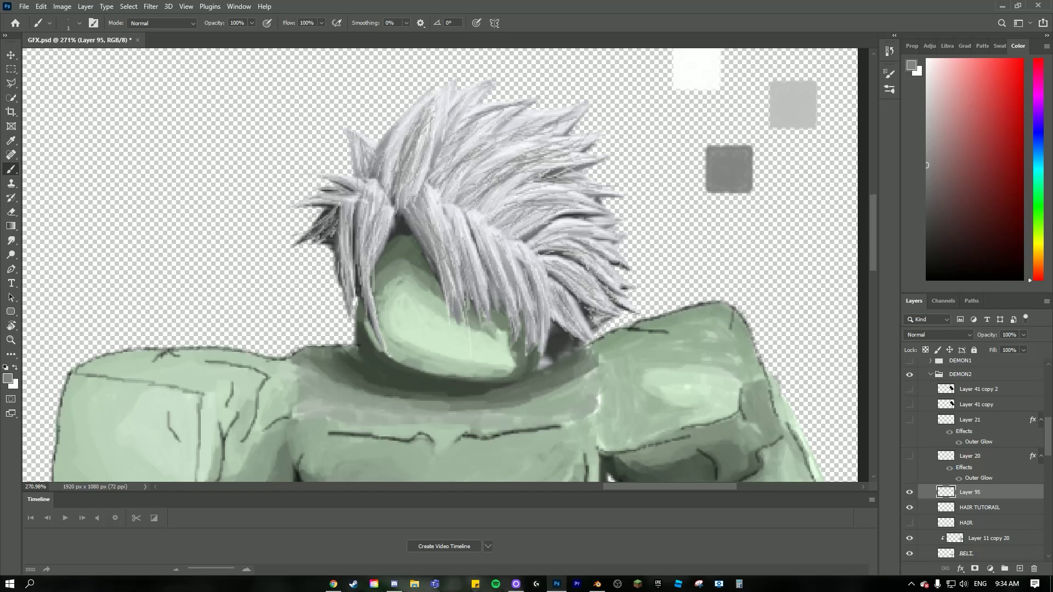
{"action": "scroll", "coordinate": [408, 194], "scroll_direction": "down", "scroll_amount": 1}
{"action": "scroll", "coordinate": [439, 236], "scroll_direction": "up", "scroll_amount": 1}
{"action": "scroll", "coordinate": [477, 283], "scroll_direction": "down", "scroll_amount": 1}
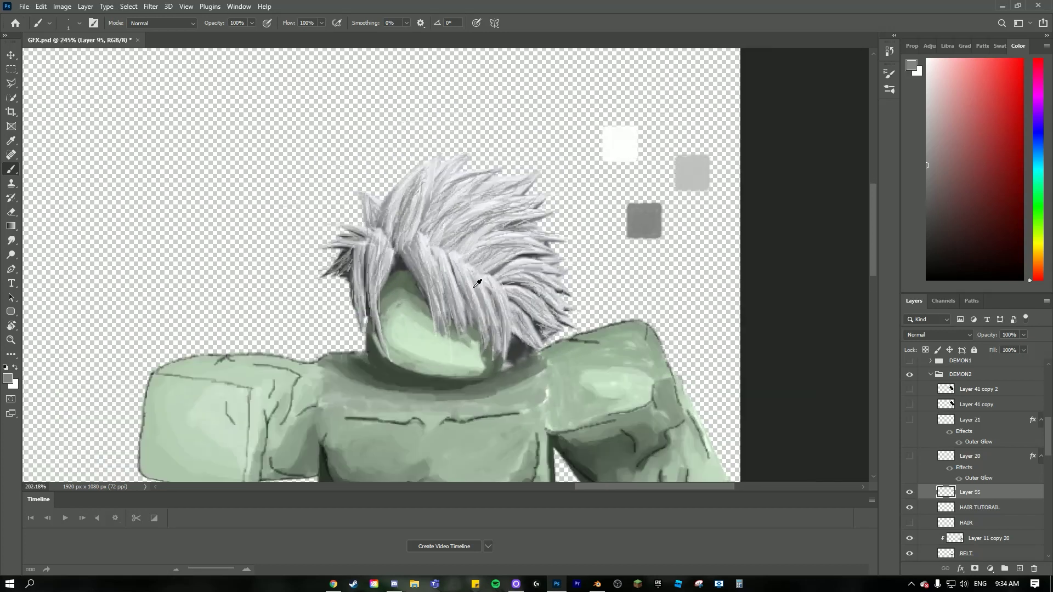
{"action": "scroll", "coordinate": [477, 283], "scroll_direction": "up", "scroll_amount": 1}
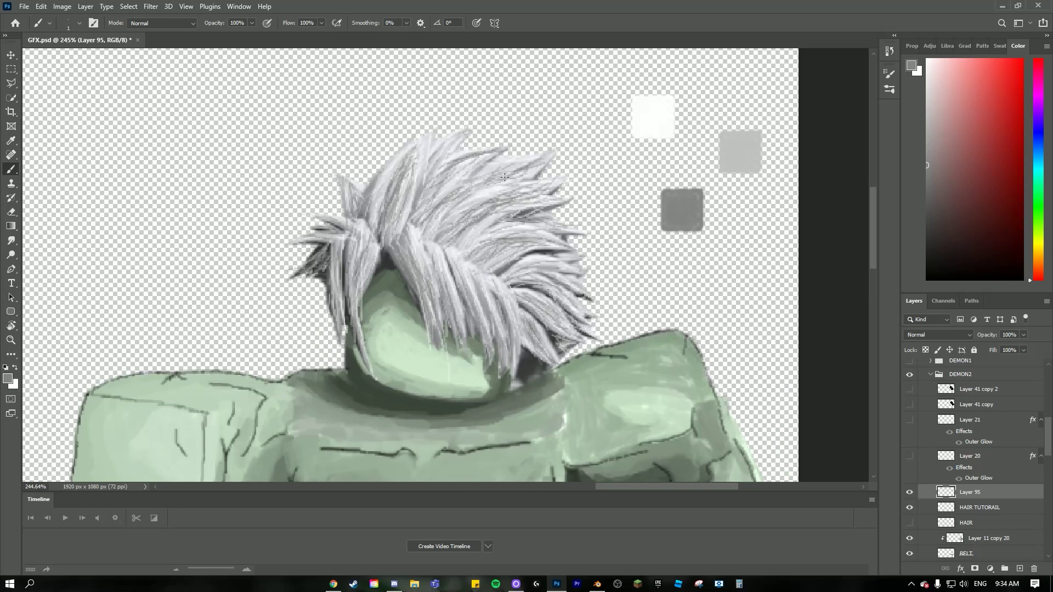
{"action": "scroll", "coordinate": [480, 216], "scroll_direction": "down", "scroll_amount": 1}
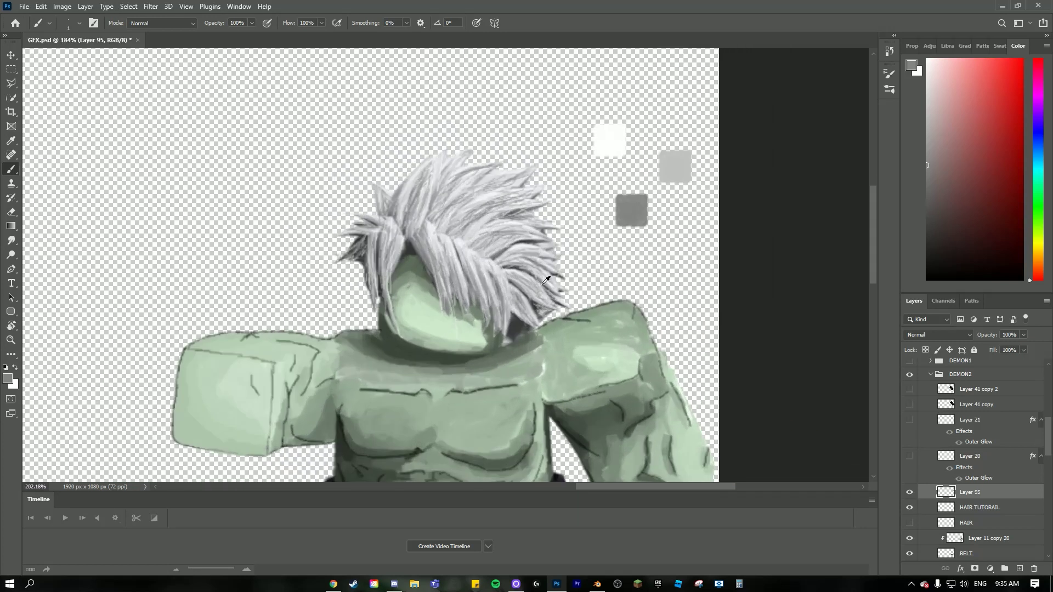
{"action": "scroll", "coordinate": [525, 287], "scroll_direction": "up", "scroll_amount": 2}
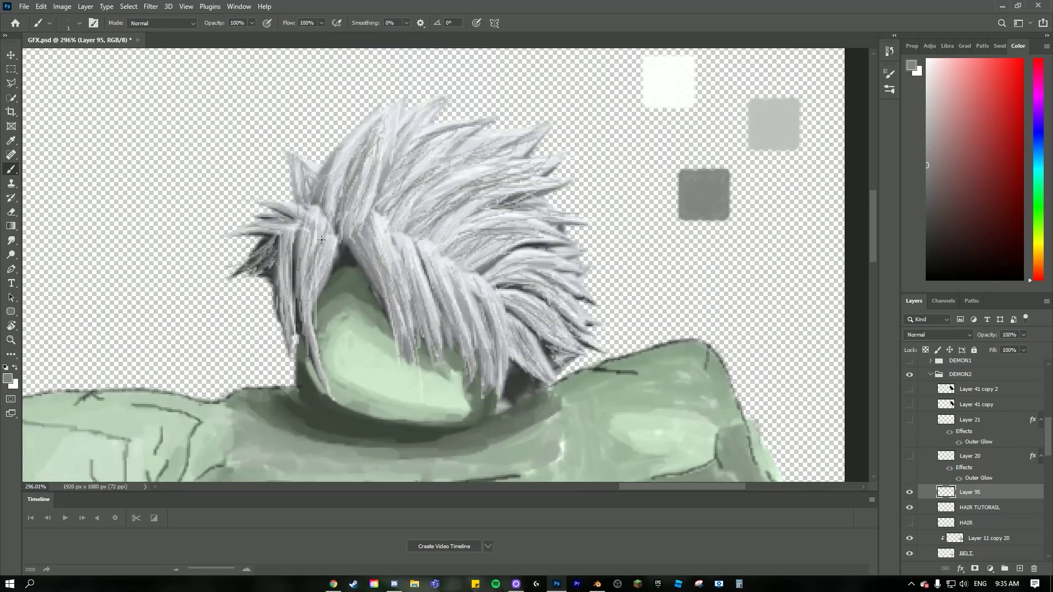
{"action": "scroll", "coordinate": [311, 243], "scroll_direction": "up", "scroll_amount": 8}
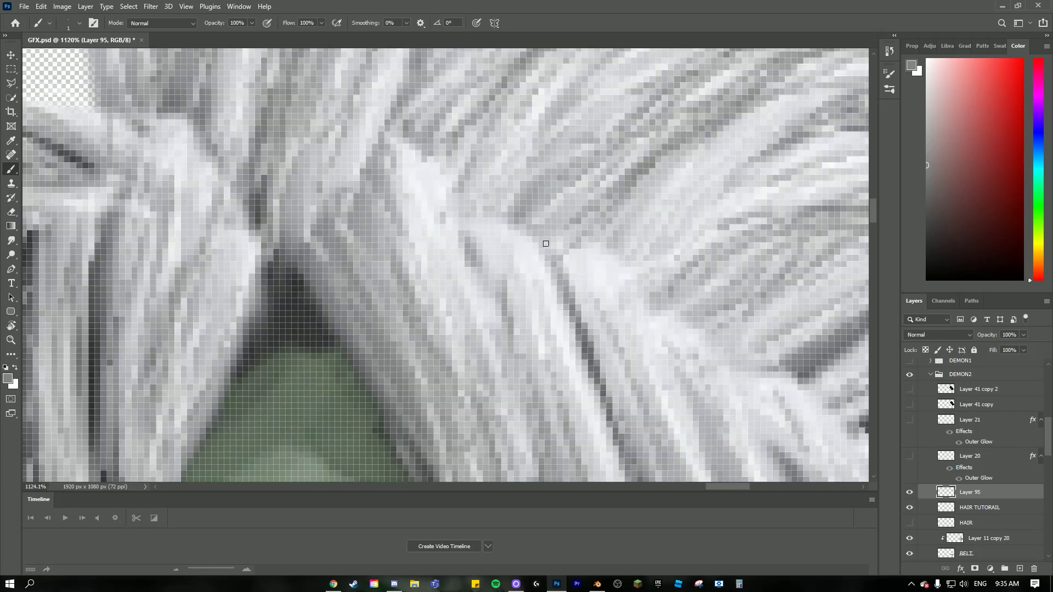
{"action": "scroll", "coordinate": [577, 239], "scroll_direction": "down", "scroll_amount": 3}
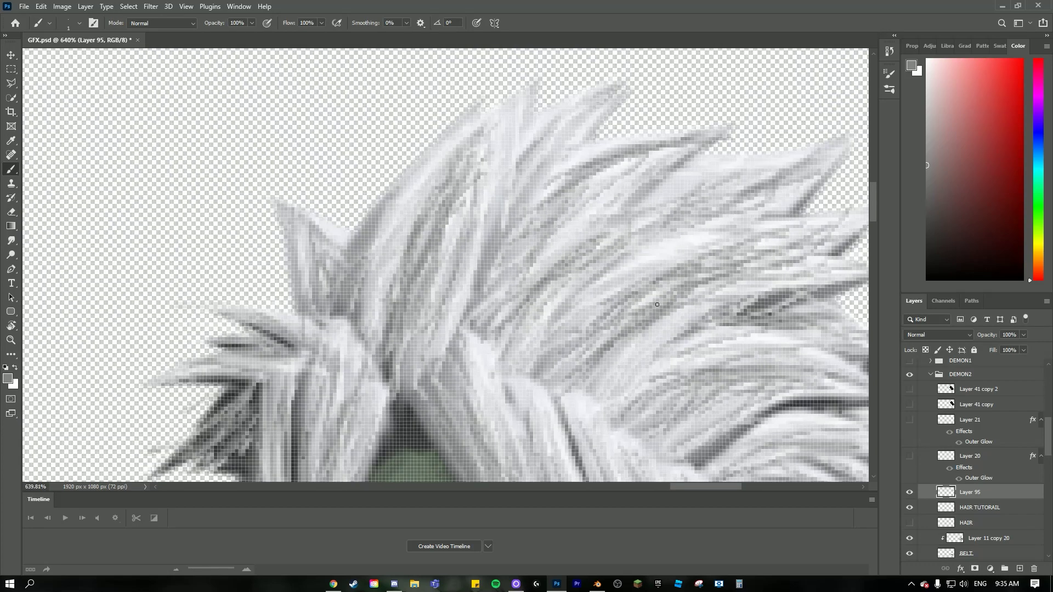
Step: Review the finished hair against the whole character and upper body, and check the strands on the front crown tufts up close
{"action": "scroll", "coordinate": [587, 257], "scroll_direction": "down", "scroll_amount": 10}
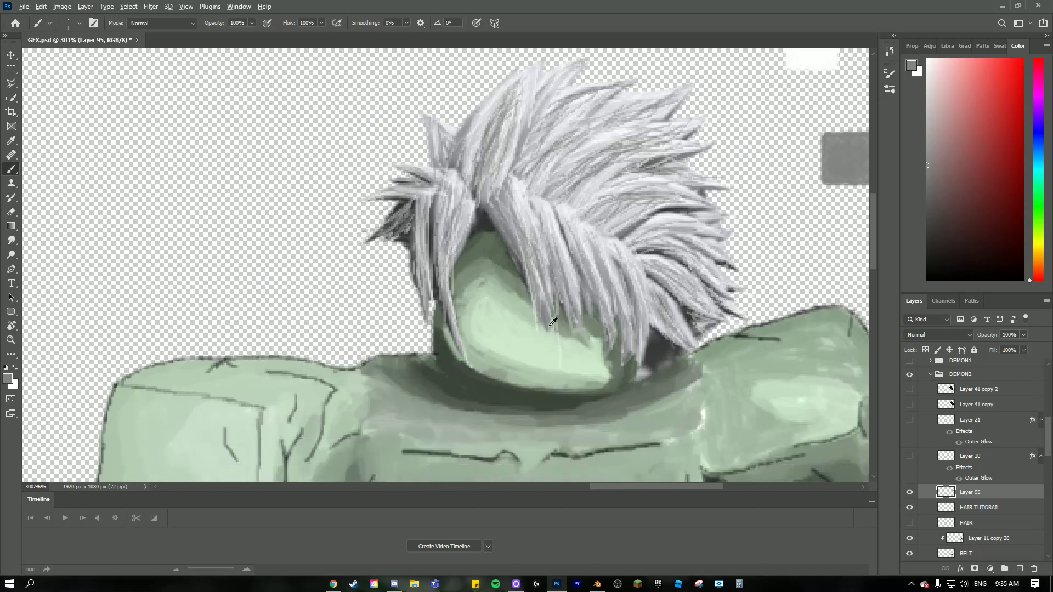
{"action": "scroll", "coordinate": [553, 333], "scroll_direction": "down", "scroll_amount": 3}
{"action": "scroll", "coordinate": [709, 277], "scroll_direction": "up", "scroll_amount": 2}
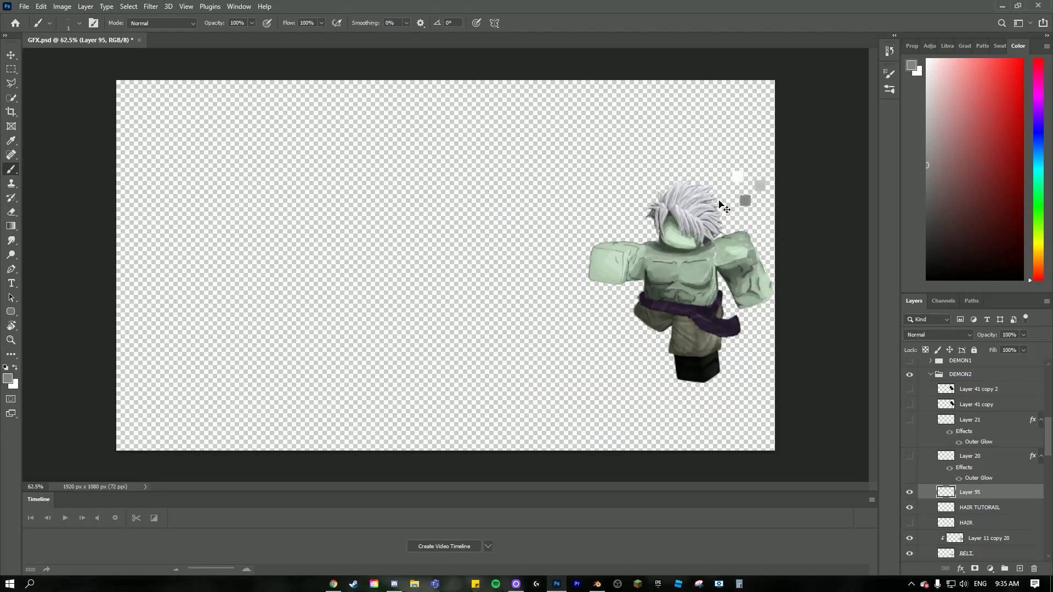
{"action": "scroll", "coordinate": [724, 208], "scroll_direction": "up", "scroll_amount": 2}
{"action": "scroll", "coordinate": [707, 247], "scroll_direction": "down", "scroll_amount": 3}
{"action": "scroll", "coordinate": [694, 284], "scroll_direction": "up", "scroll_amount": 1}
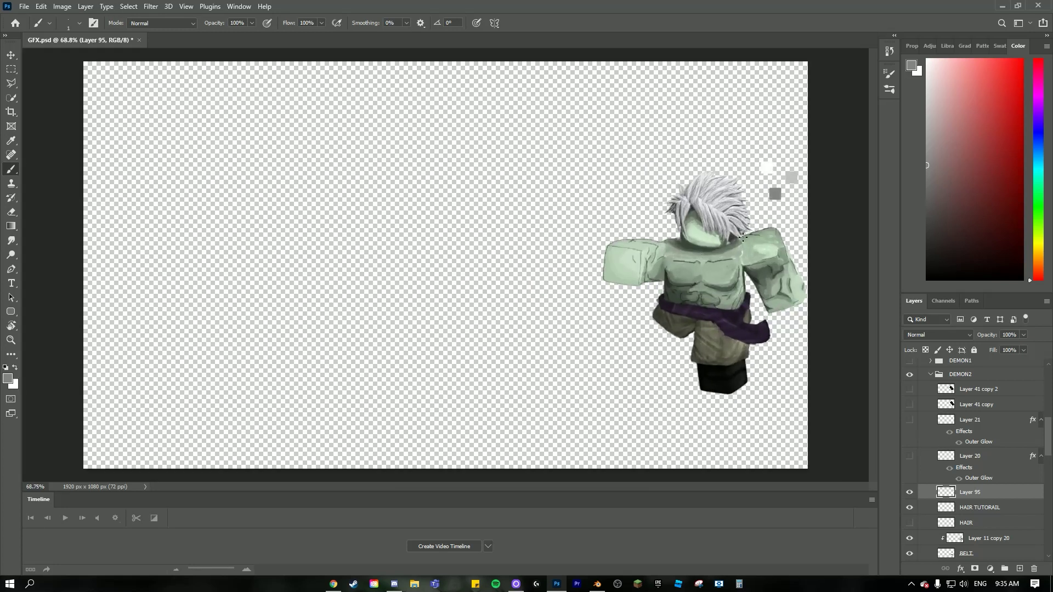
{"action": "scroll", "coordinate": [743, 237], "scroll_direction": "up", "scroll_amount": 5}
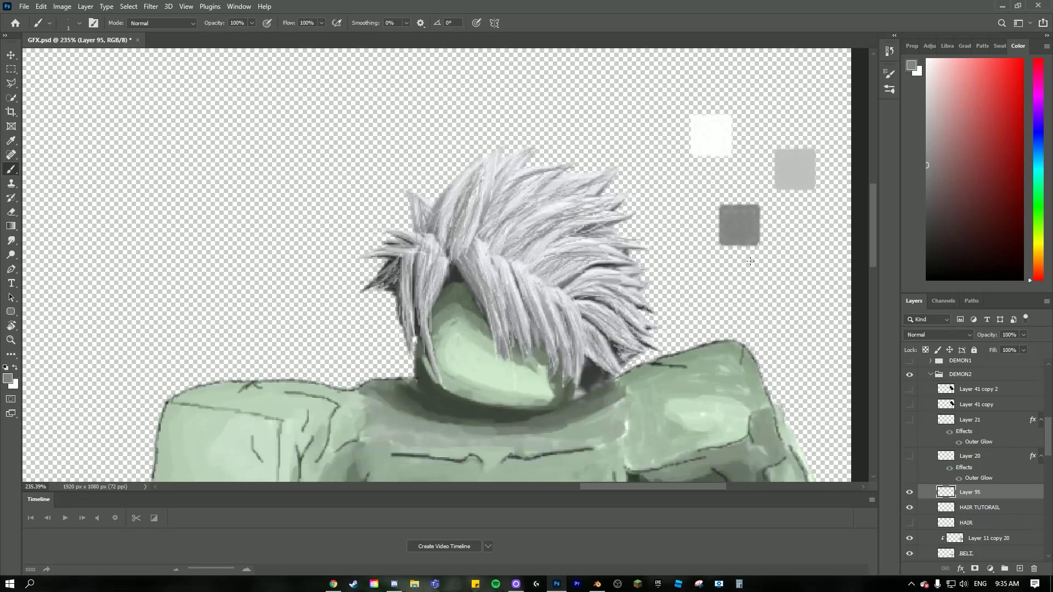
{"action": "scroll", "coordinate": [546, 283], "scroll_direction": "up", "scroll_amount": 3}
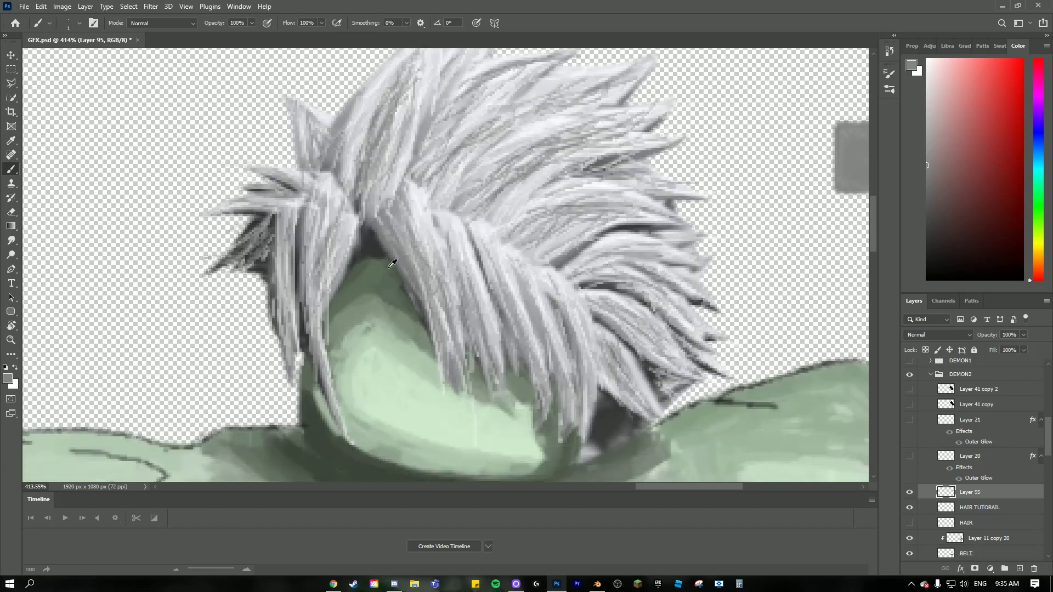
{"action": "scroll", "coordinate": [392, 264], "scroll_direction": "down", "scroll_amount": 1}
{"action": "scroll", "coordinate": [386, 252], "scroll_direction": "up", "scroll_amount": 3}
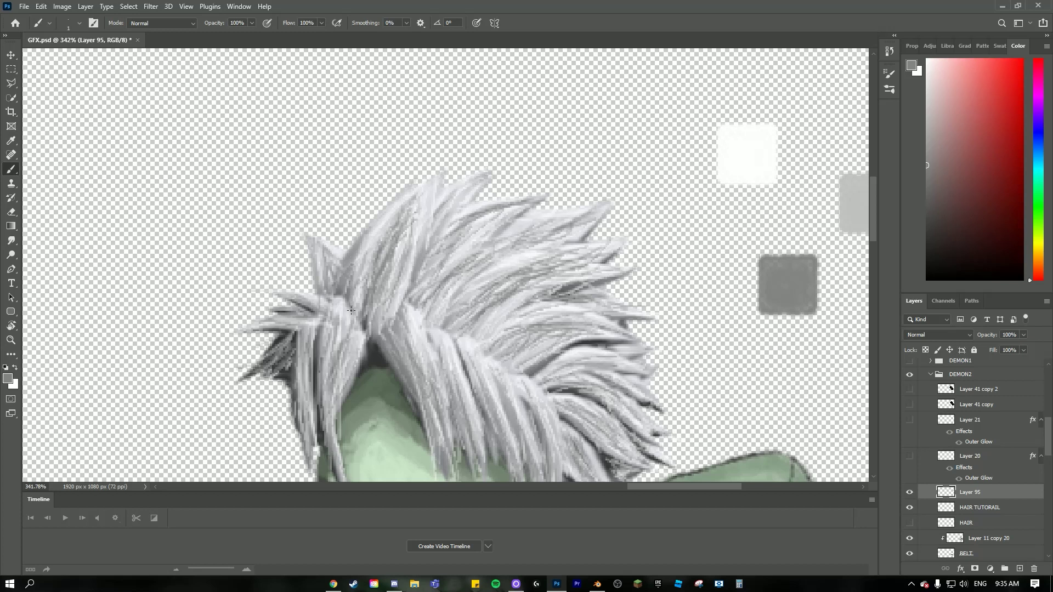
{"action": "mouse_move", "coordinate": [354, 296]}
{"action": "left_mouse_down"}
{"action": "mouse_move", "coordinate": [367, 233]}
{"action": "mouse_move", "coordinate": [387, 221]}
{"action": "left_mouse_up"}
{"action": "left_click_drag", "start_coordinate": [368, 266], "coordinate": [394, 228]}
{"action": "left_click_drag", "start_coordinate": [398, 265], "coordinate": [384, 312]}
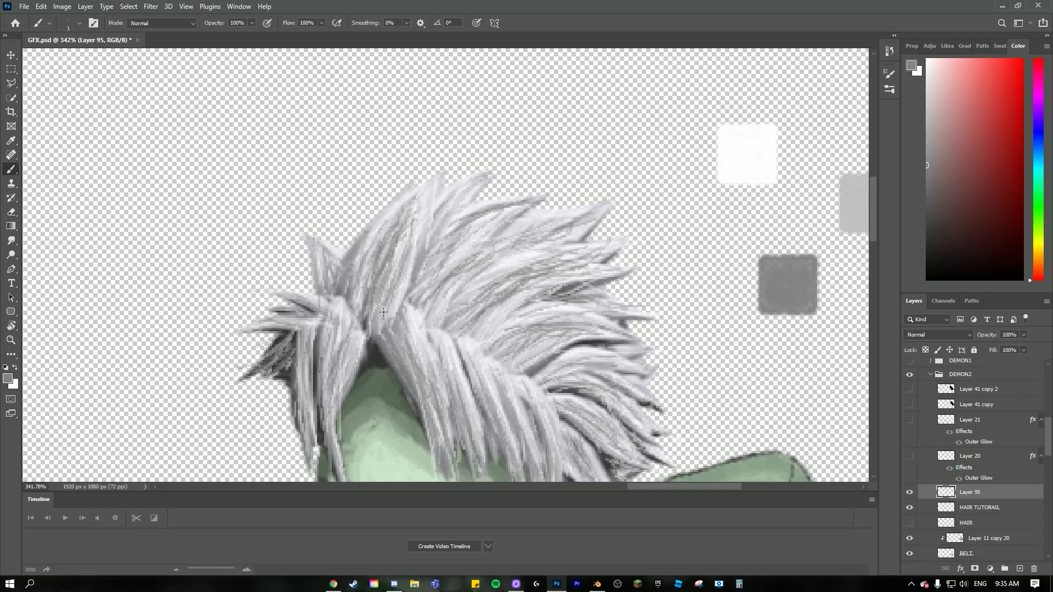
{"action": "scroll", "coordinate": [408, 285], "scroll_direction": "down", "scroll_amount": 1}
{"action": "scroll", "coordinate": [448, 274], "scroll_direction": "up", "scroll_amount": 1}
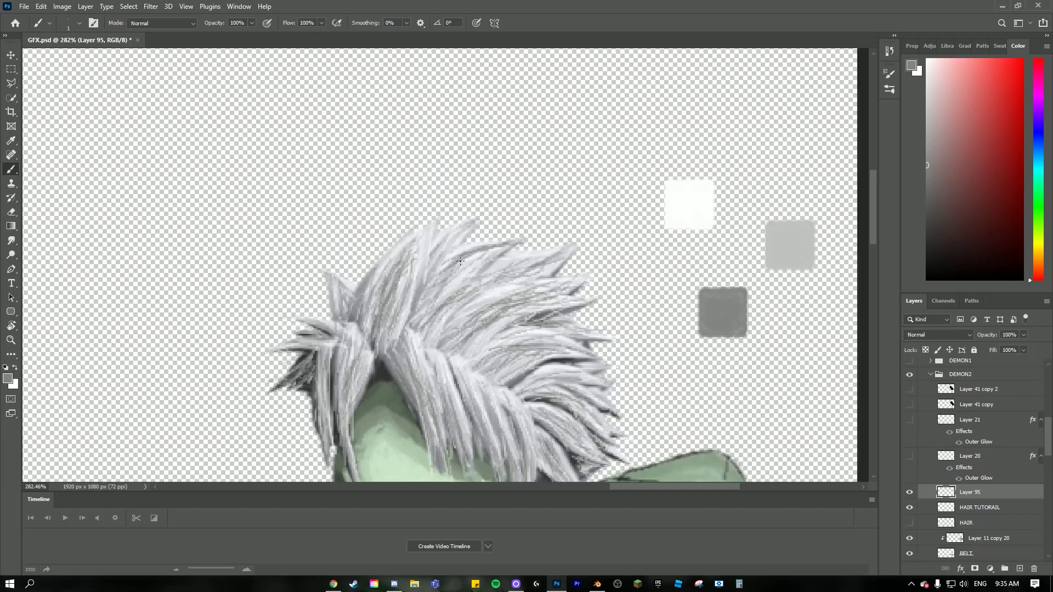
{"action": "scroll", "coordinate": [443, 291], "scroll_direction": "down", "scroll_amount": 3}
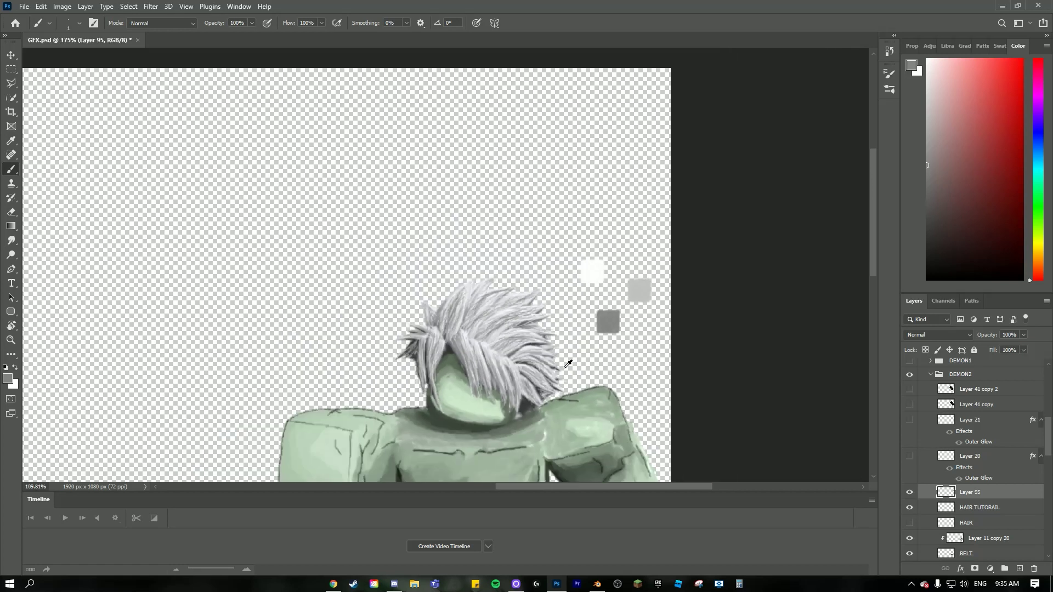
{"action": "scroll", "coordinate": [566, 366], "scroll_direction": "down", "scroll_amount": 4}
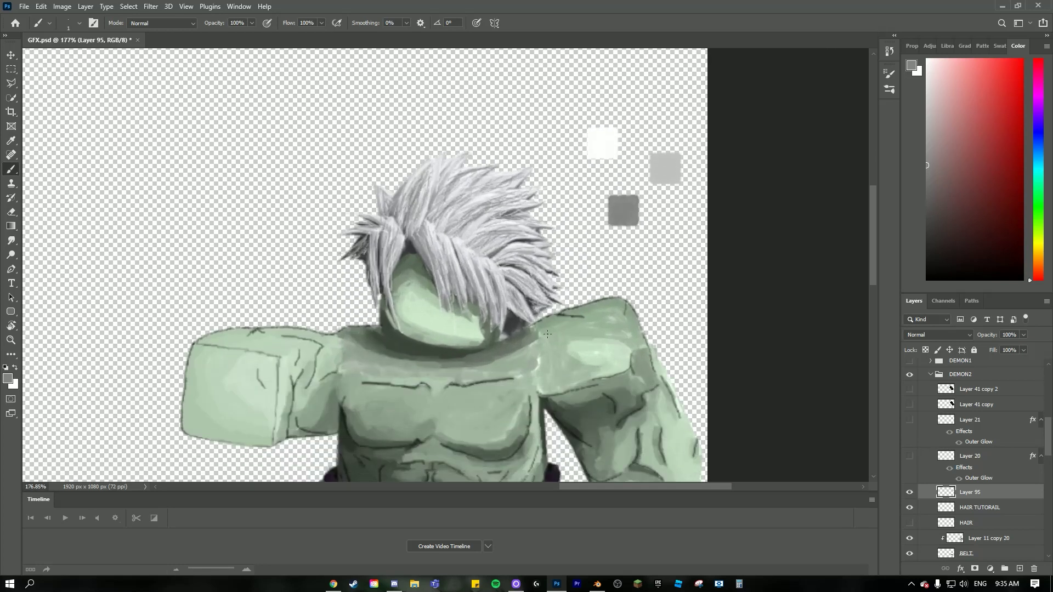
{"action": "scroll", "coordinate": [547, 334], "scroll_direction": "down", "scroll_amount": 2}
{"action": "scroll", "coordinate": [542, 324], "scroll_direction": "down", "scroll_amount": 1}
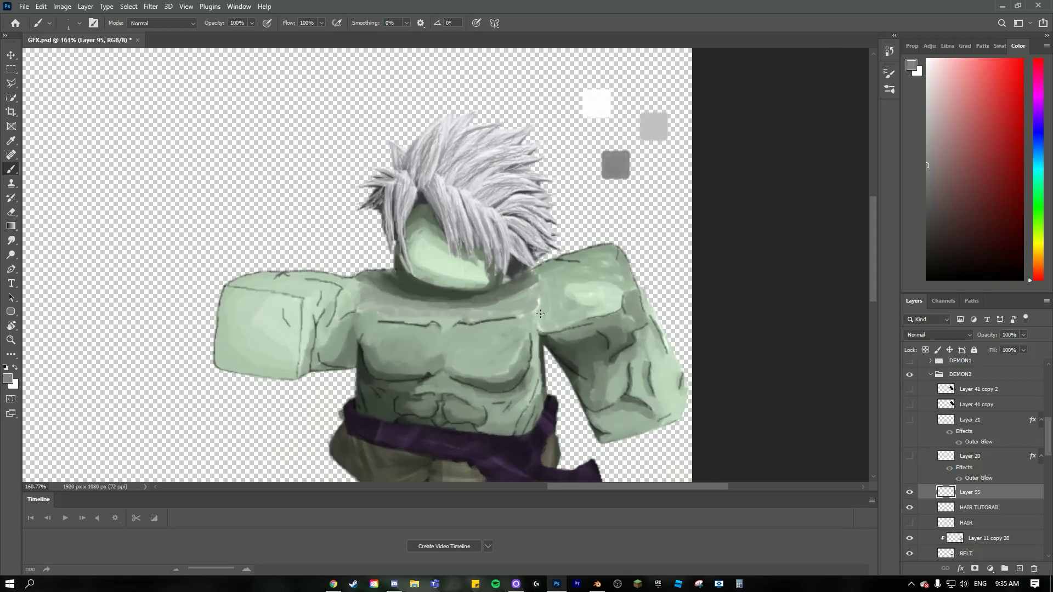